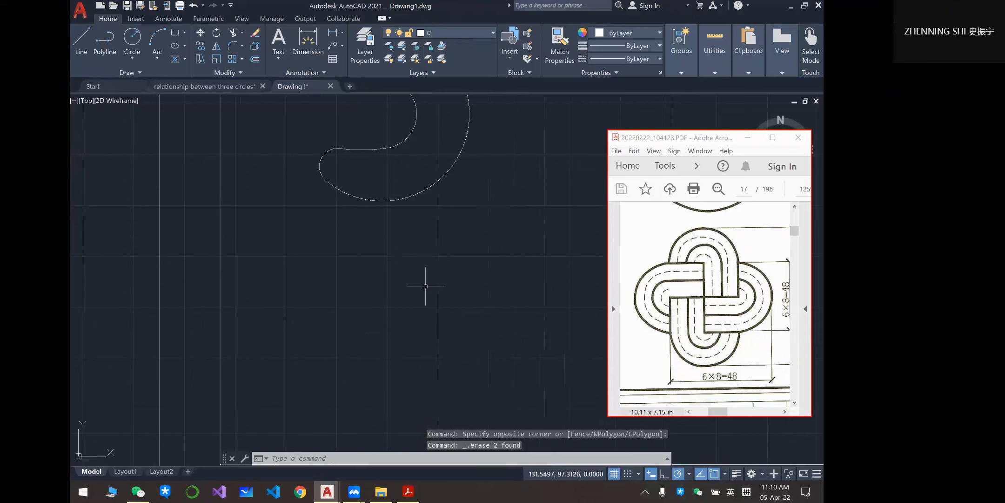
- Place a point at coordinates 100,80 in the empty area below the existing curved shape
left_click(137, 75)
left_click(133, 86)
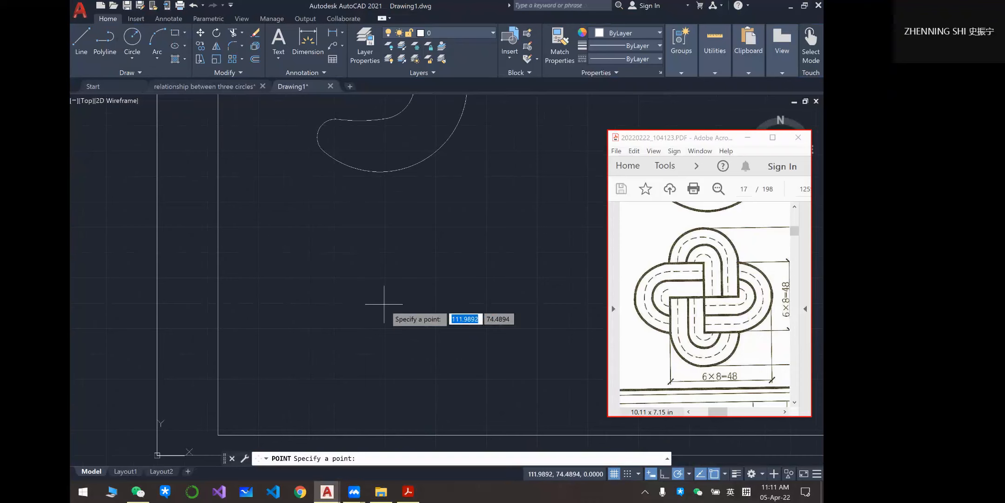
type("100")
key("Tab")
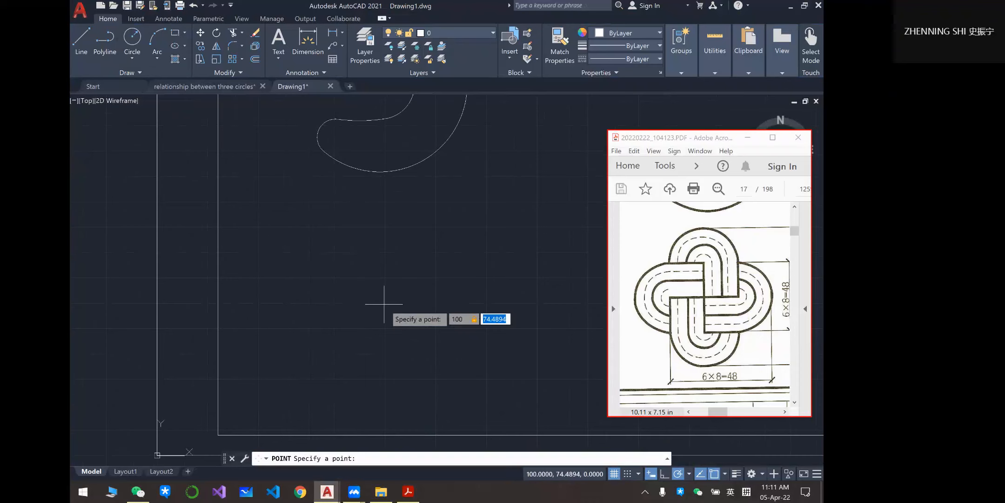
key("Return")
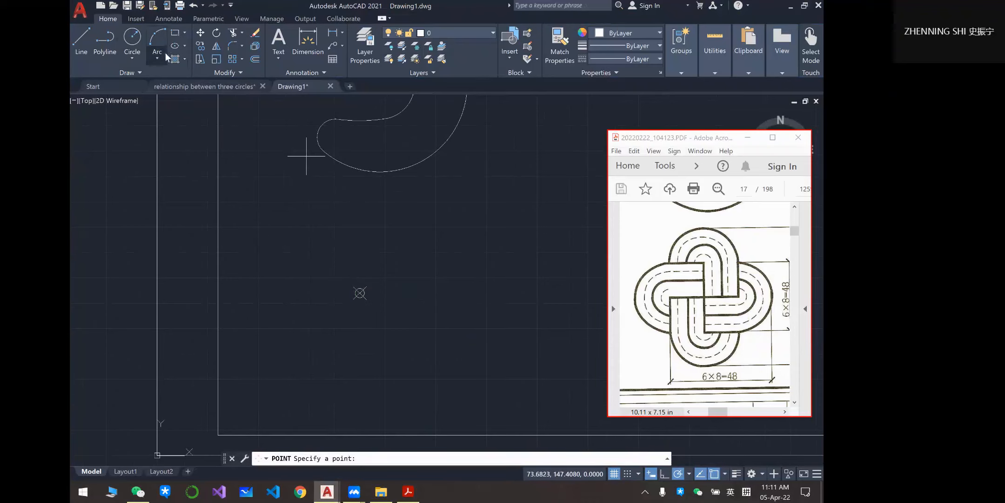
- Draw a 24-unit horizontal line from the point at 100,80 toward 0°
left_click(82, 35)
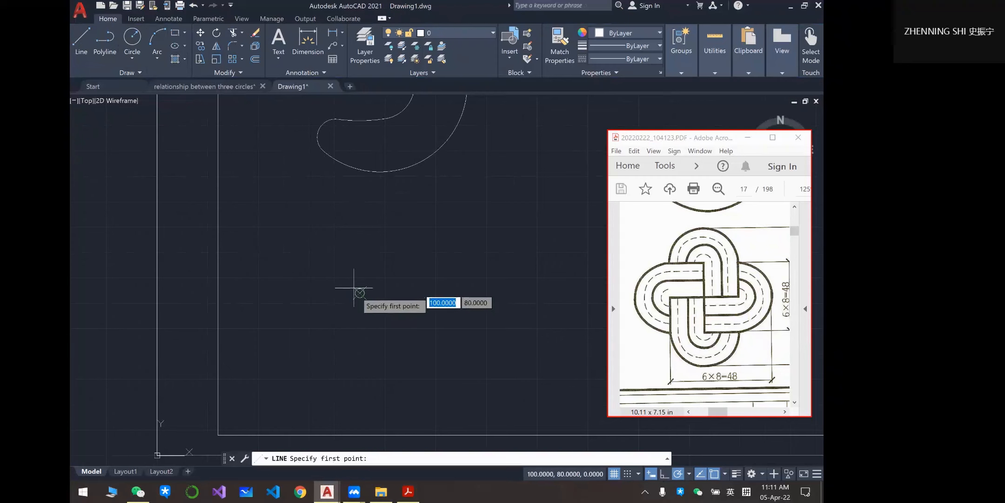
left_click(360, 292)
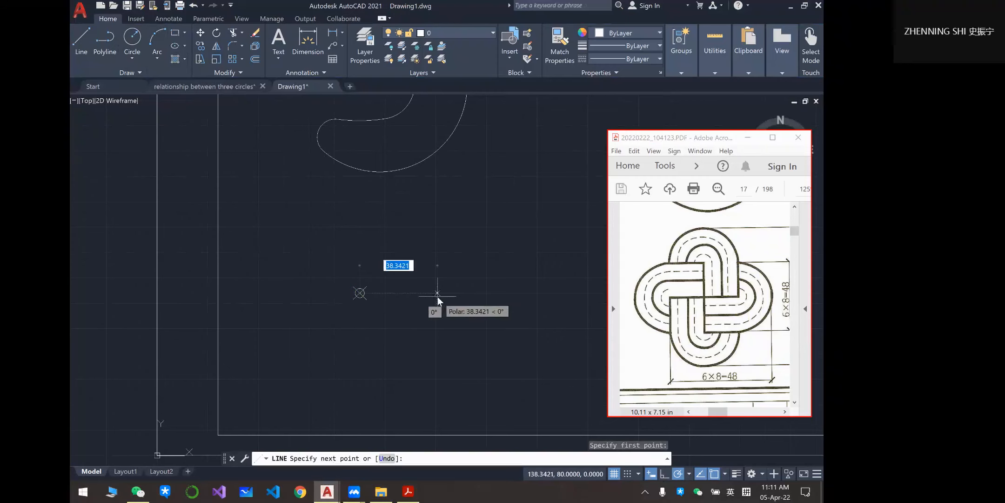
type("24")
key("Return")
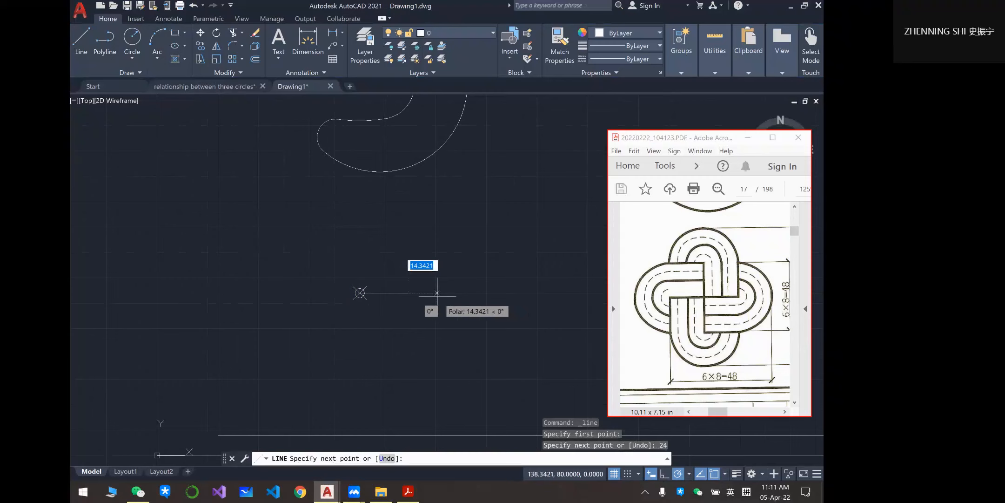
key("Escape")
- Draw a 24-unit vertical line upward from the point at 100,80
left_click(79, 37)
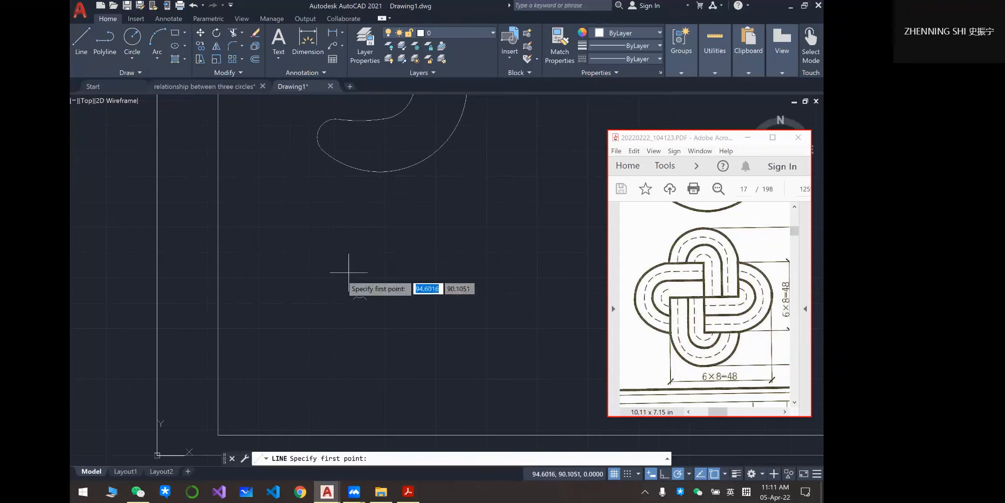
left_click(360, 293)
type("24")
key("Return")
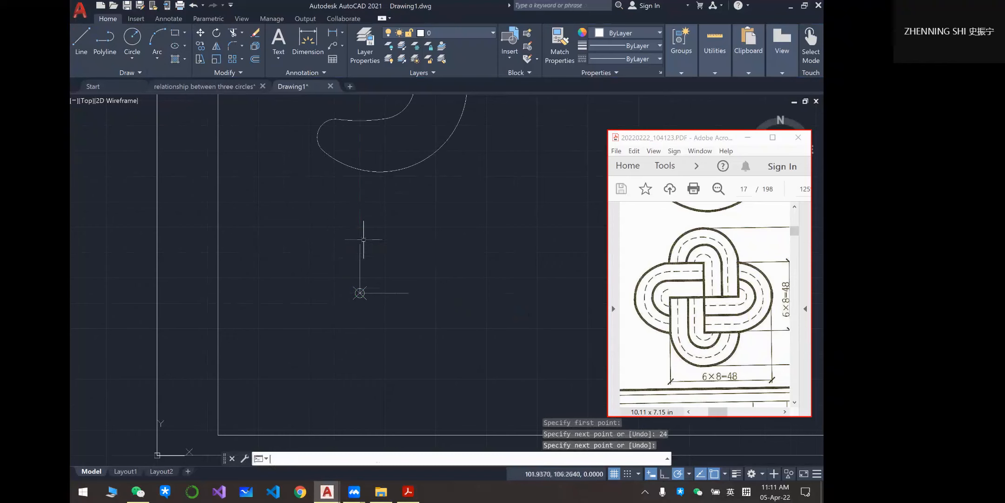
key("Return")
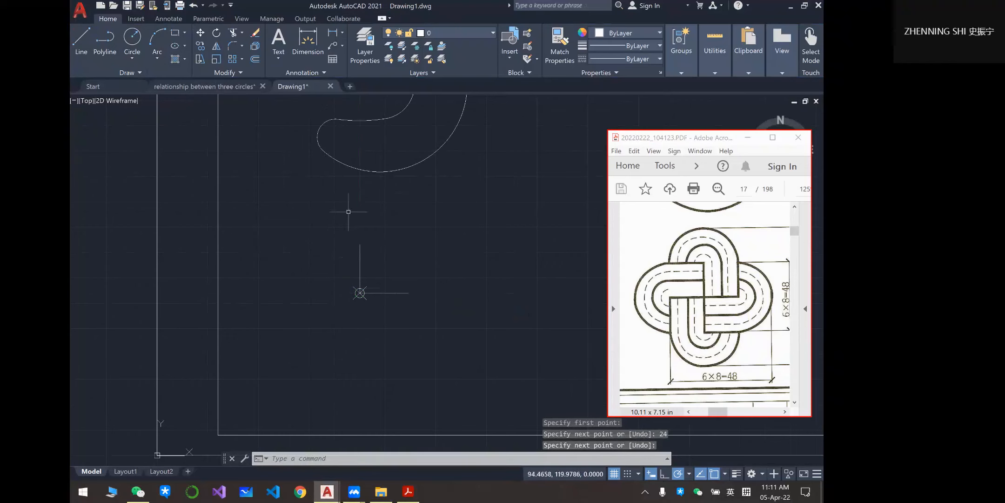
- Create a rectangular array of the vertical line with 5 columns, 1 row and a total column distance of 24
left_click(233, 60)
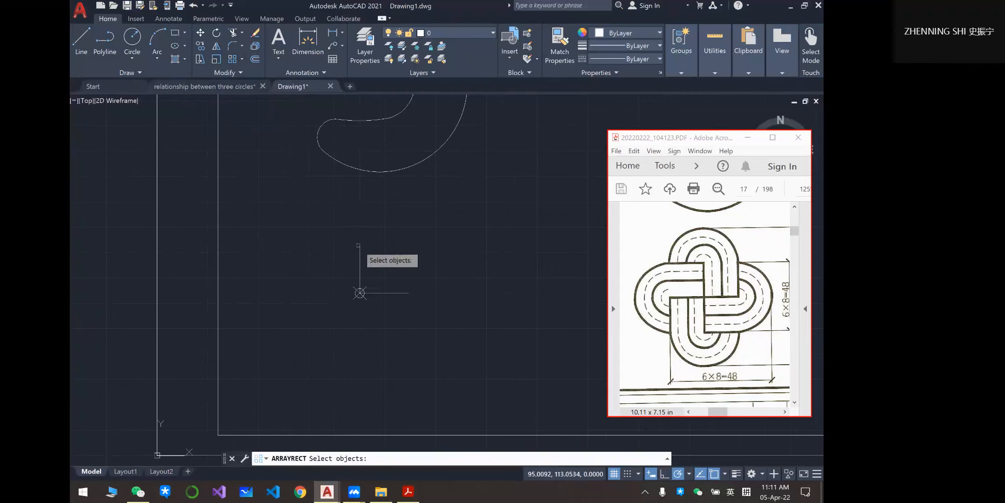
left_click(360, 260)
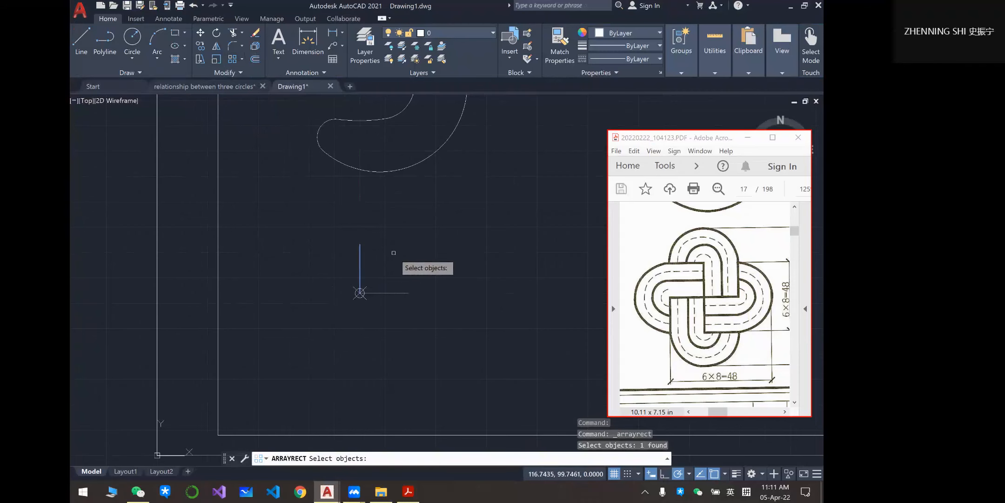
key("Return")
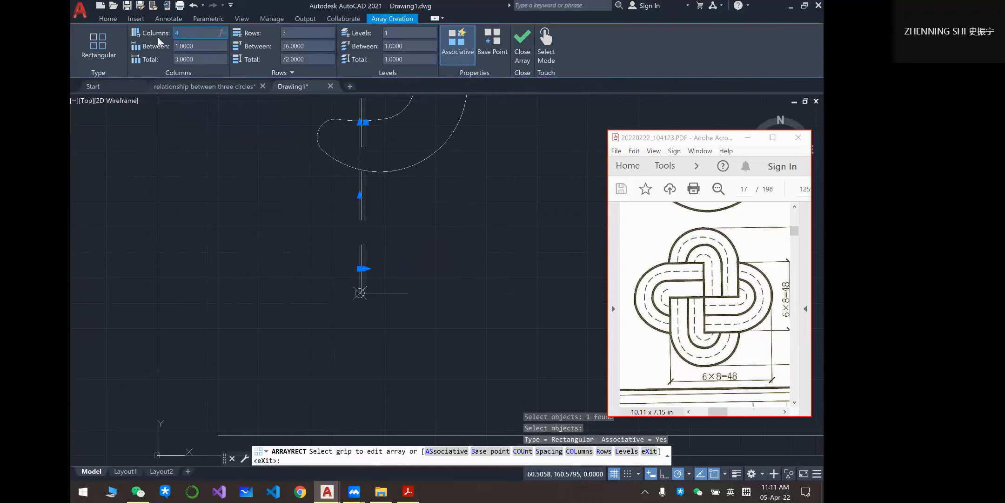
type("5")
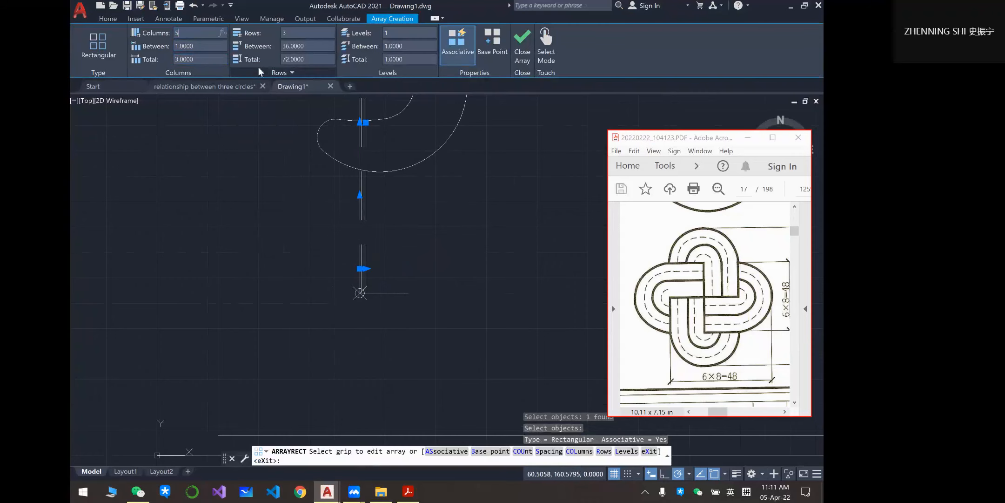
left_click(292, 33)
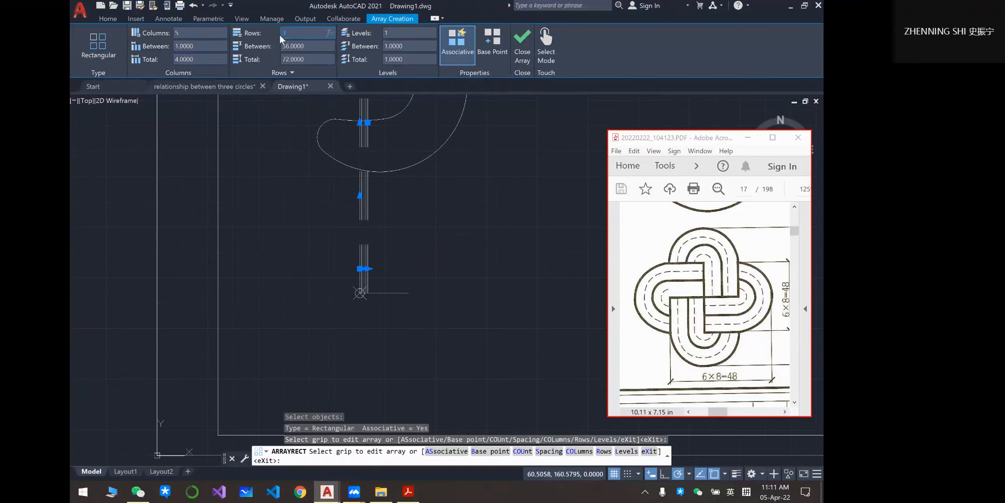
type("1")
left_click(196, 60)
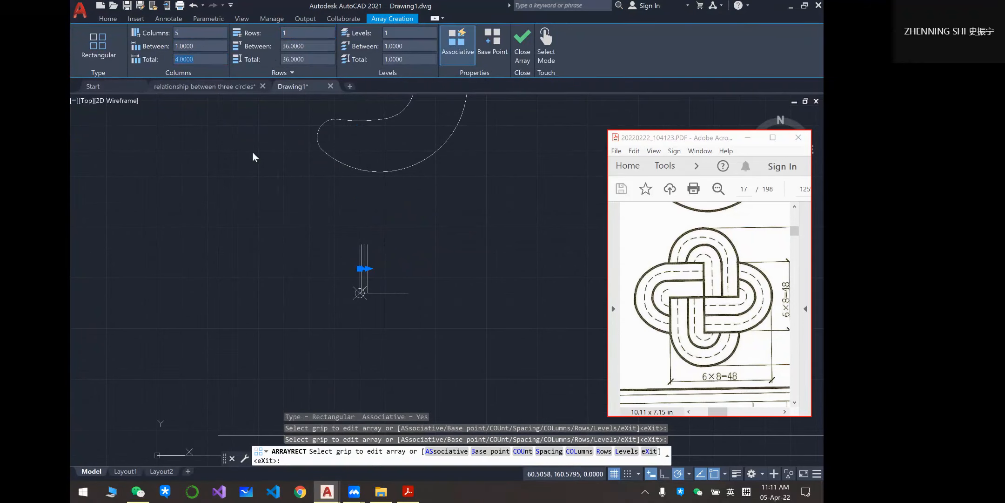
type("24")
key("Return")
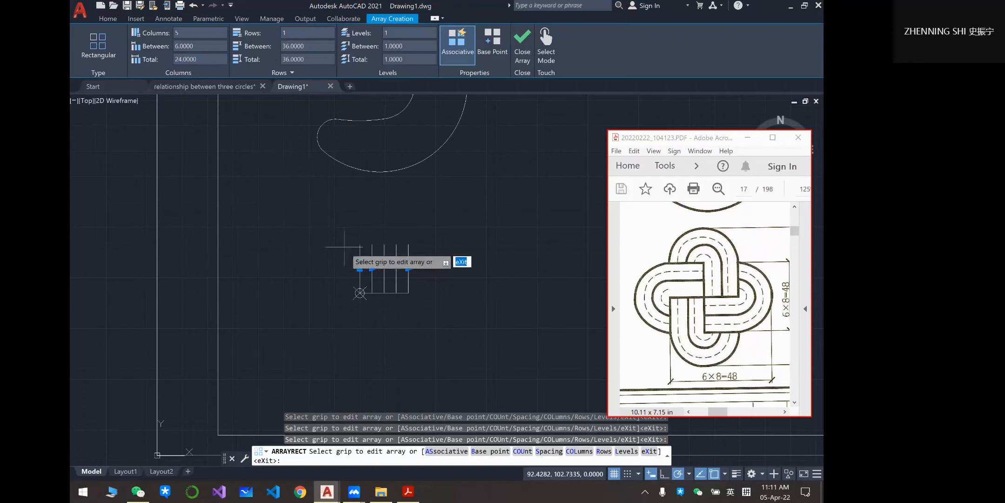
key("Escape")
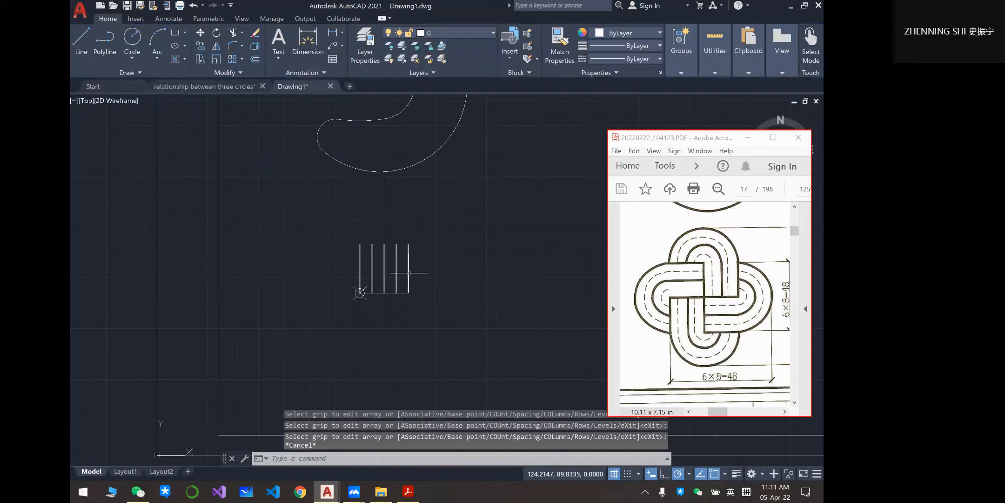
left_click(367, 281)
scroll(380, 277, "up", 2)
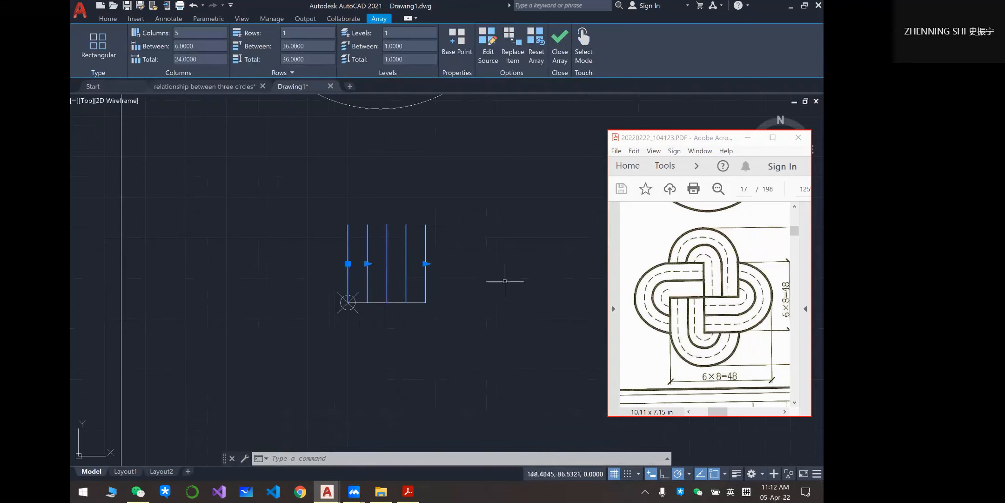
scroll(472, 258, "down", 2)
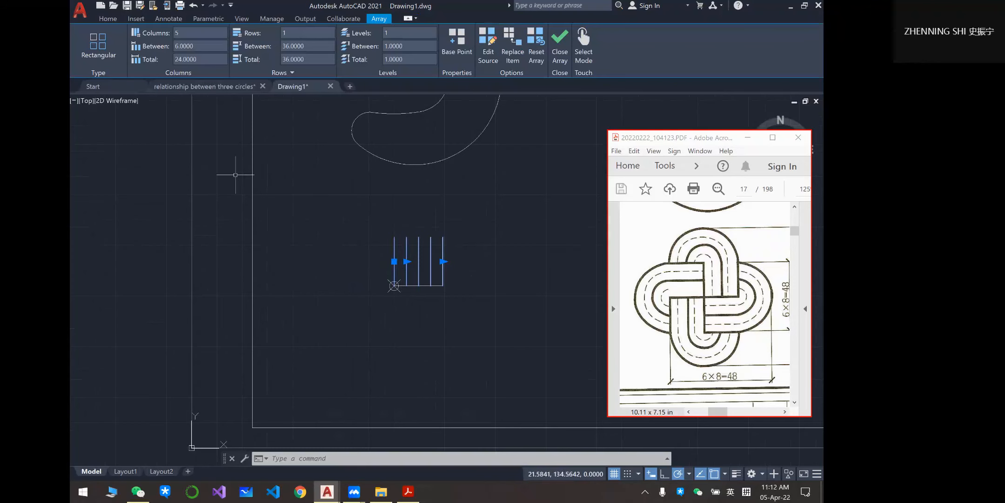
left_click(114, 19)
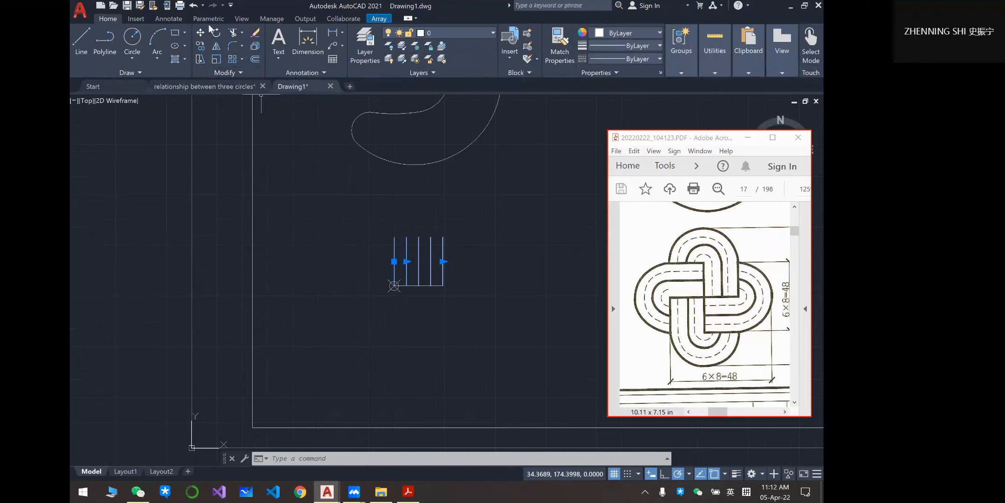
left_click(216, 34)
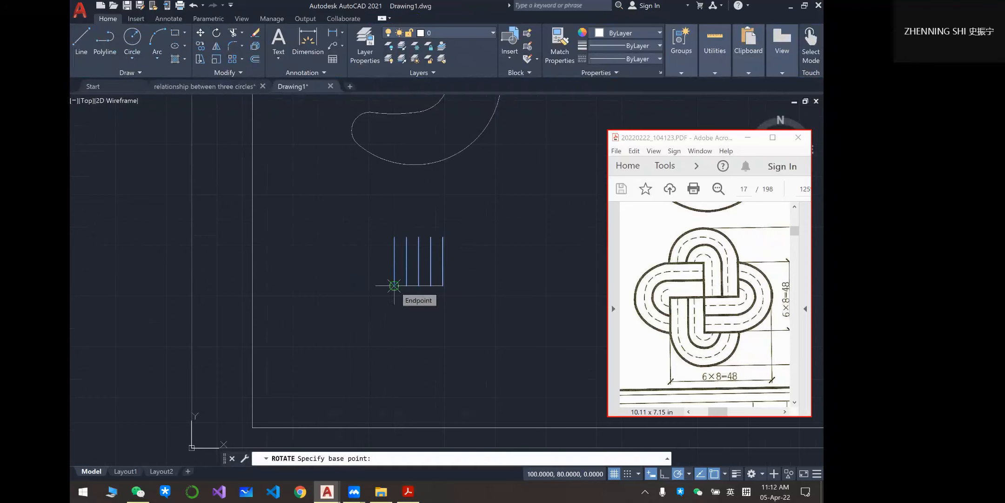
key("Escape")
key("Escape")
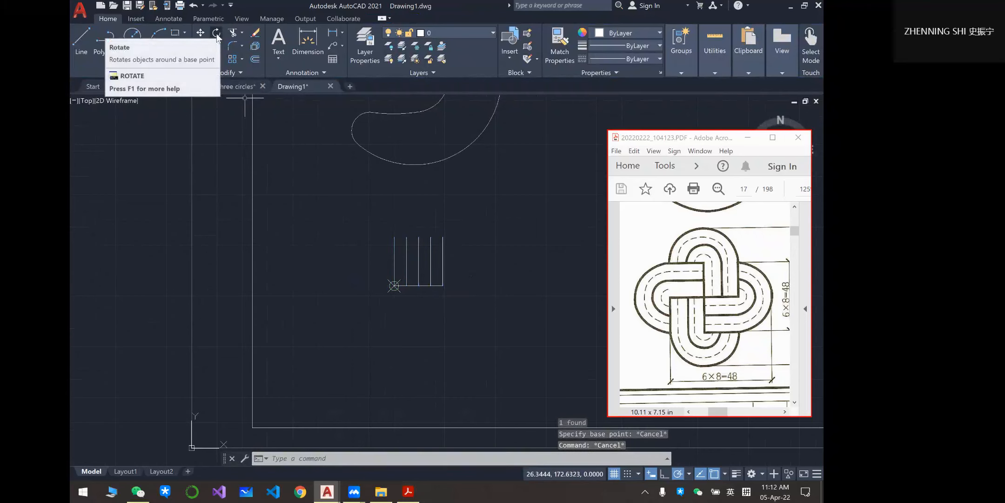
- Rotate a copy of the vertical line array by 270° about the point at 100,80, keeping the original
left_click(217, 34)
left_click(394, 264)
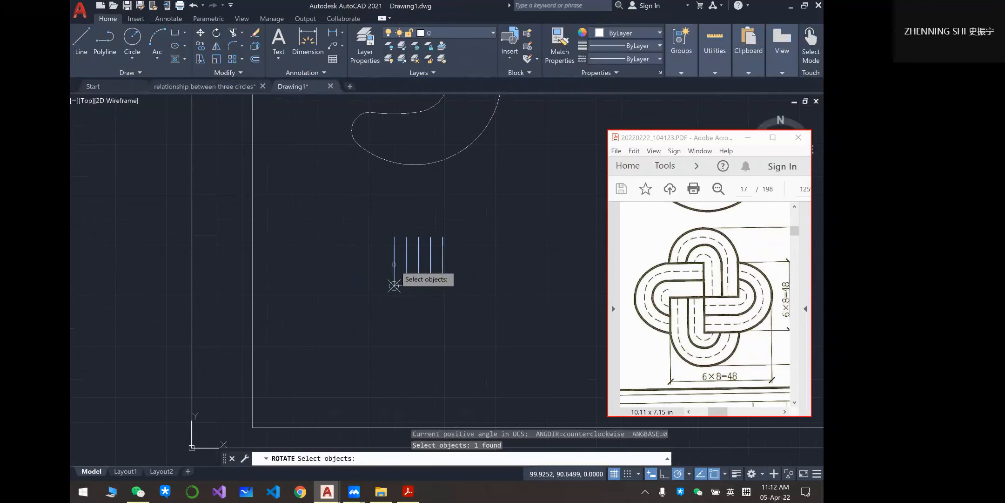
key("Return")
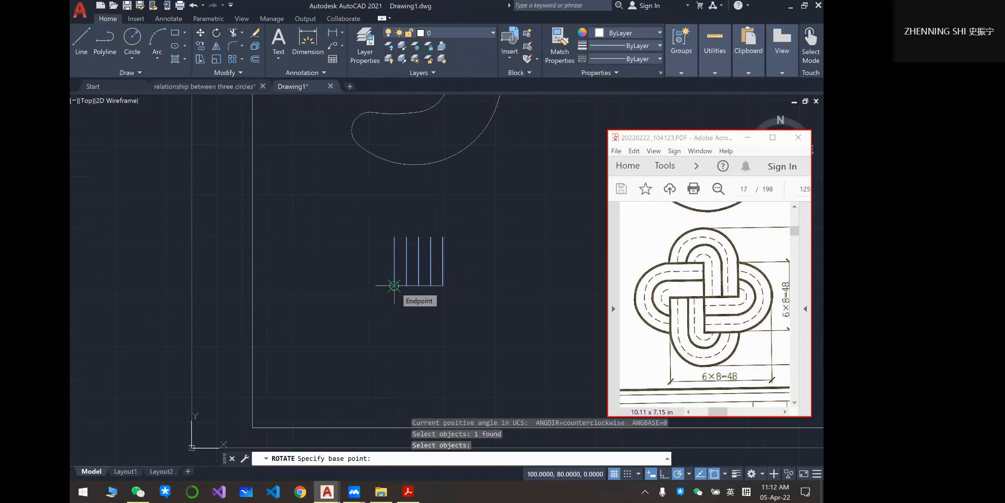
left_click(394, 286)
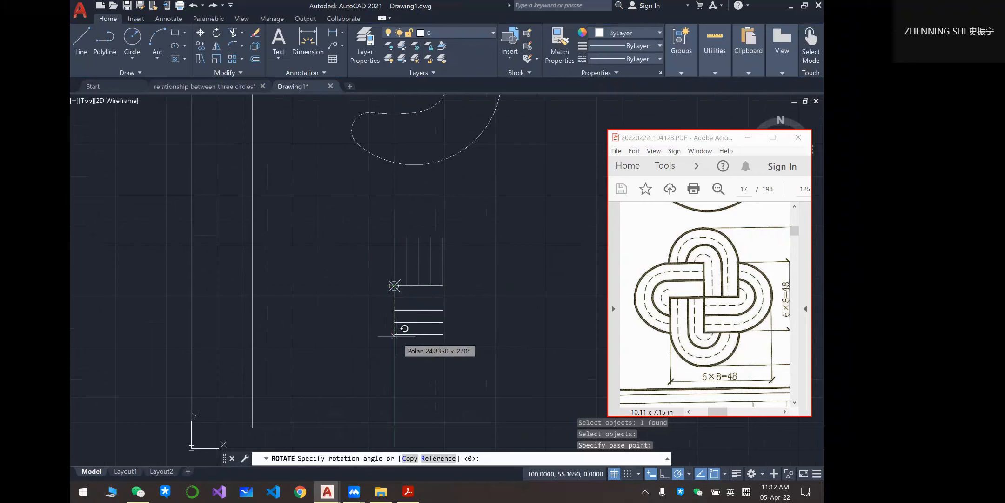
left_click(408, 460)
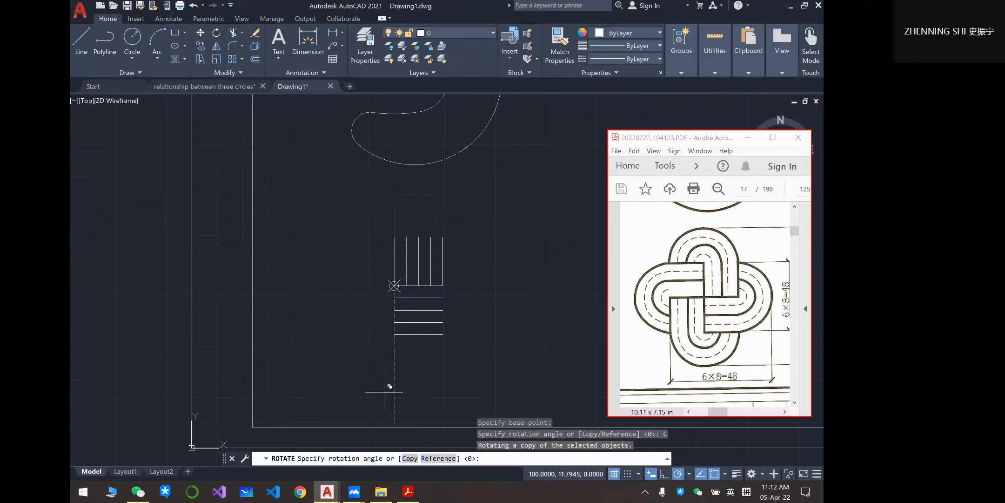
left_click(394, 329)
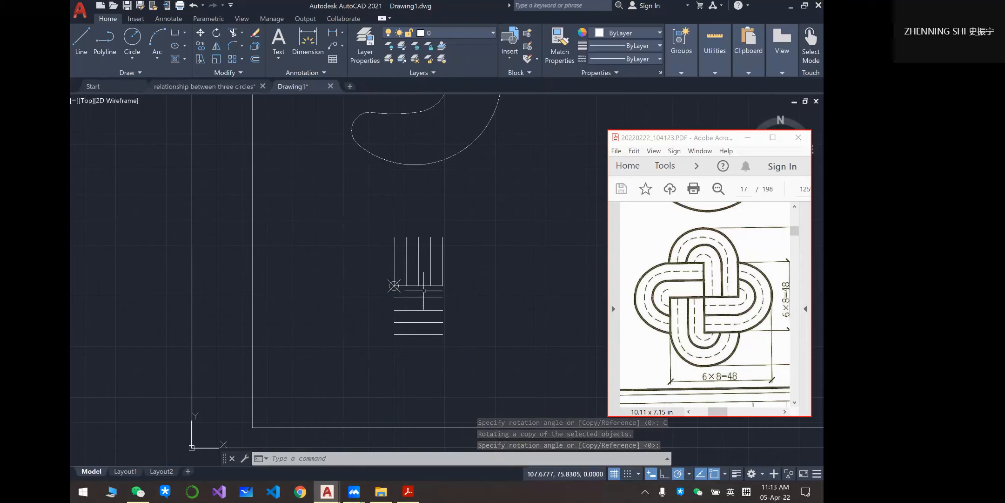
- Draw a vertical line from the point at 100,80 down to the left end of the lowest horizontal line
left_click(81, 35)
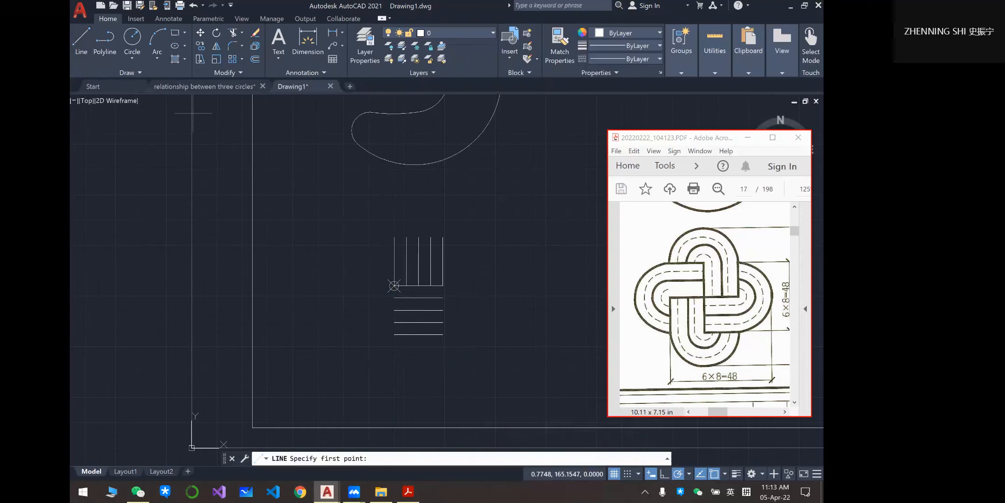
left_click(394, 285)
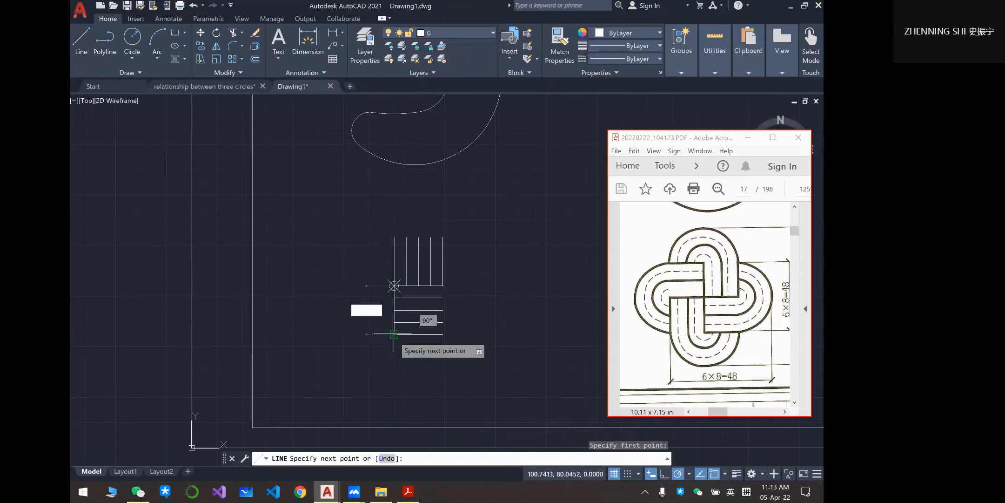
key("Escape")
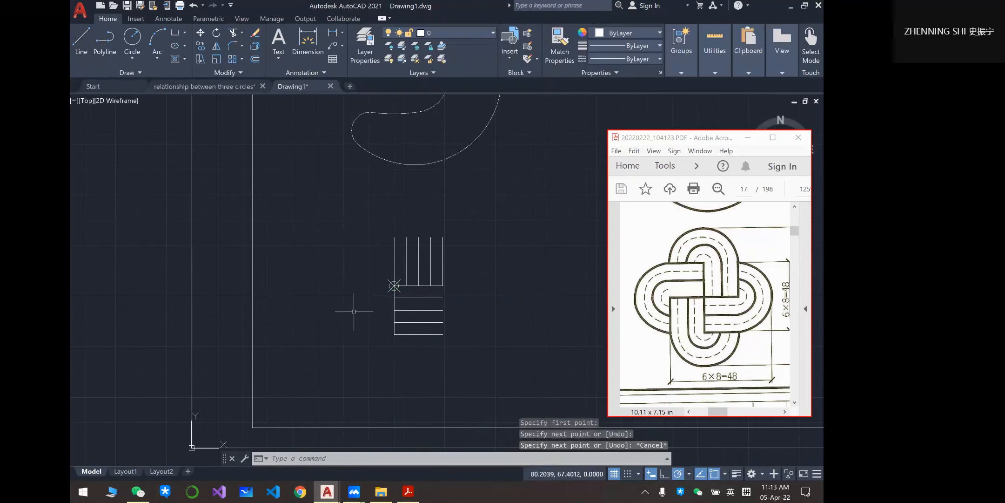
- Rotate a copy of the vertical line array by 90° about the point at 100,80, keeping the original
left_click(394, 269)
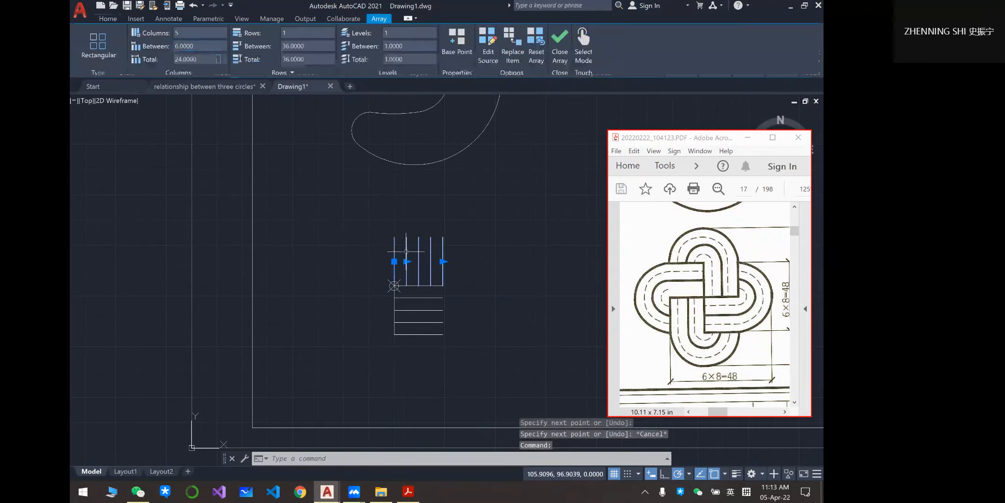
left_click(108, 19)
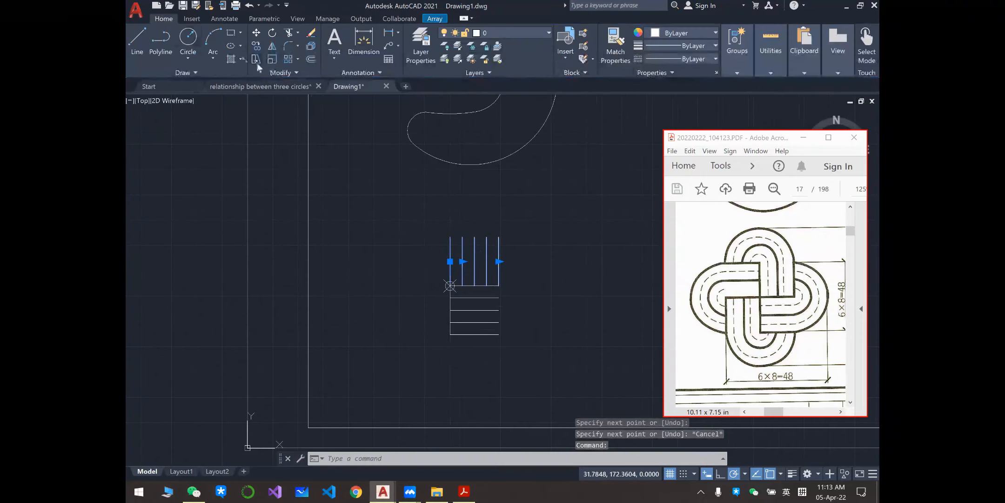
left_click(215, 36)
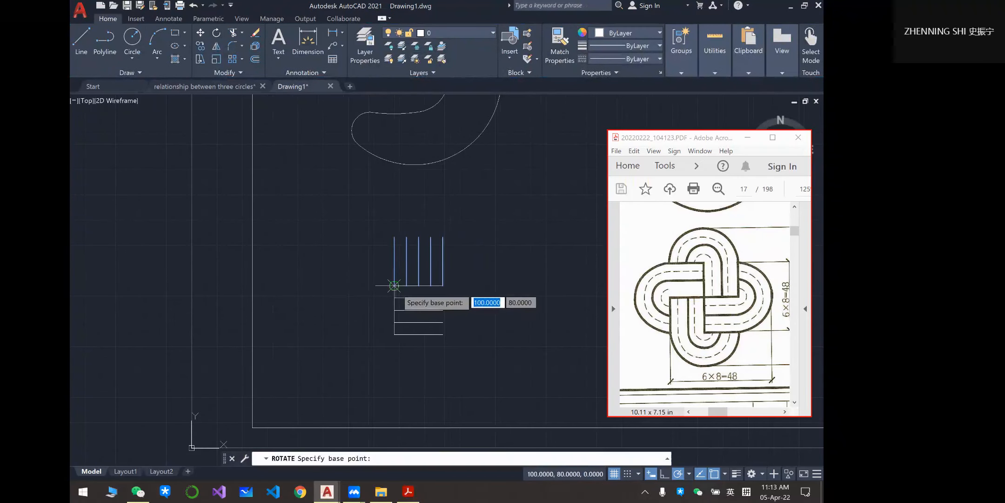
left_click(394, 285)
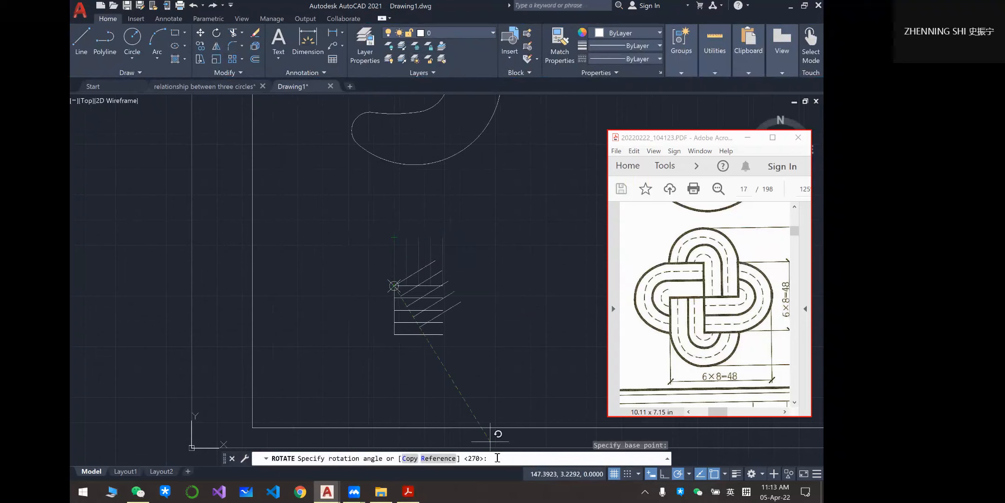
left_click(410, 458)
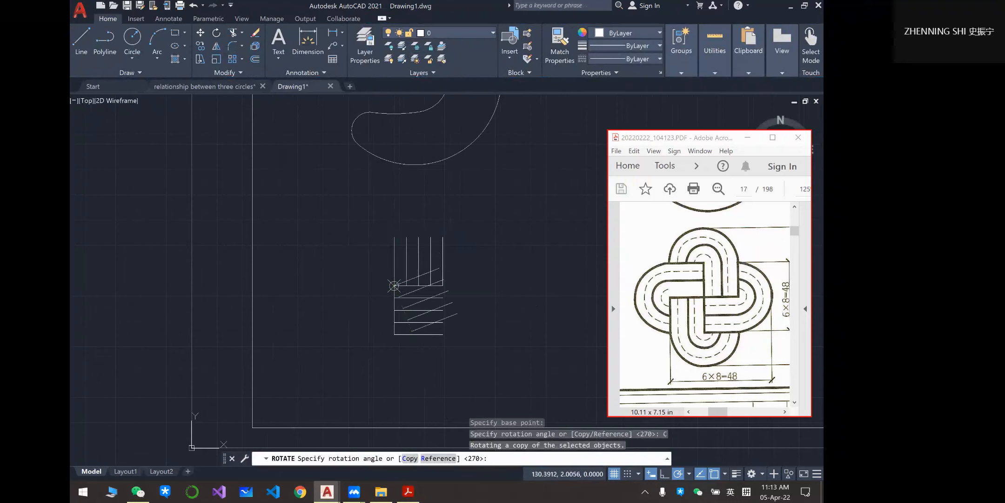
left_click(394, 239)
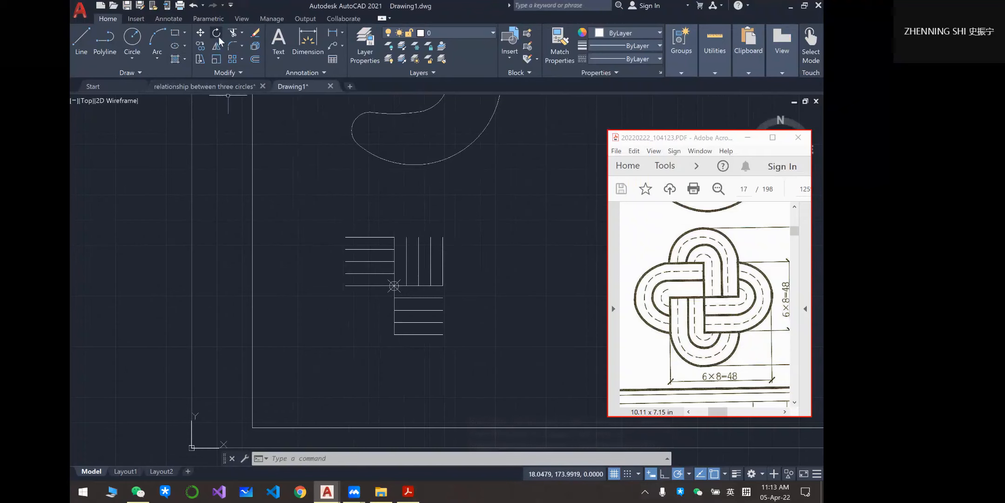
- Rotate a copy of the upper-left horizontal line array by 90° about the point at 100,80 to fill the lower-left quadrant
key("space")
left_click(393, 286)
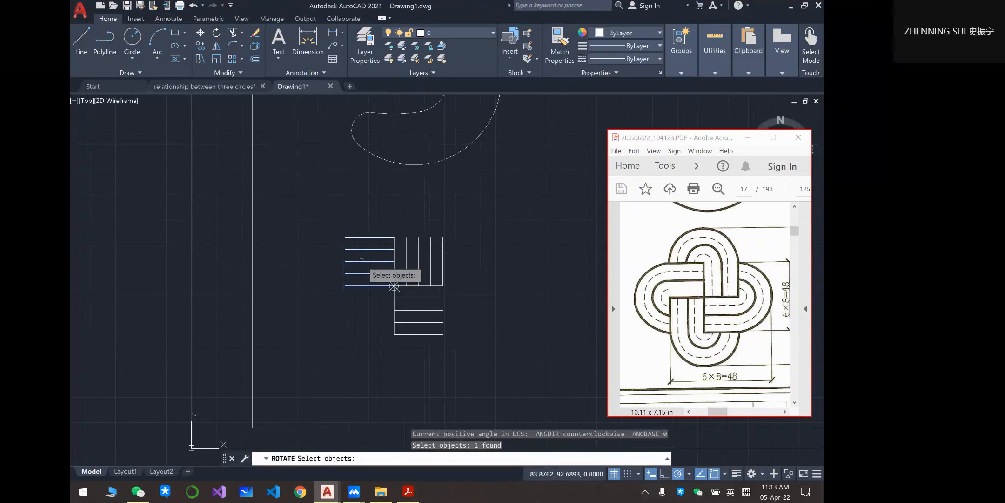
key("space")
left_click(393, 286)
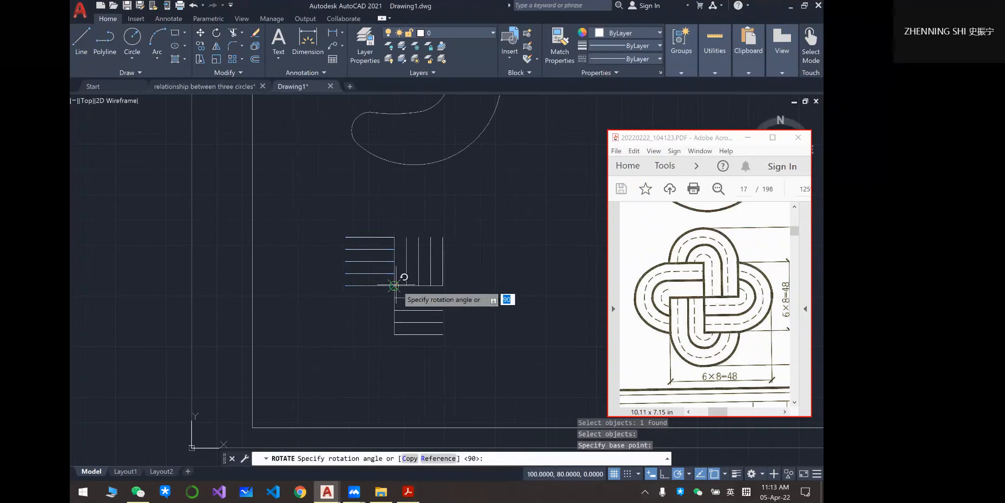
type("c")
key("space")
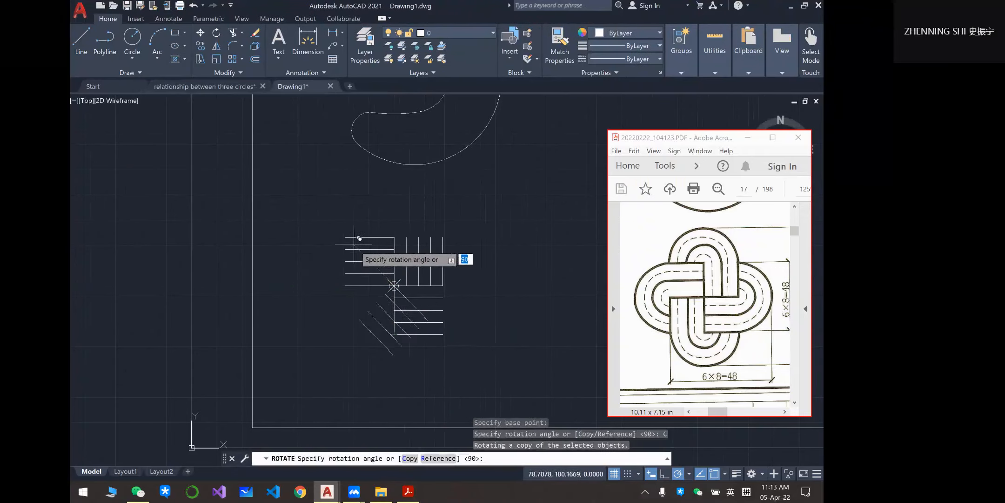
left_click(401, 230)
key("Escape")
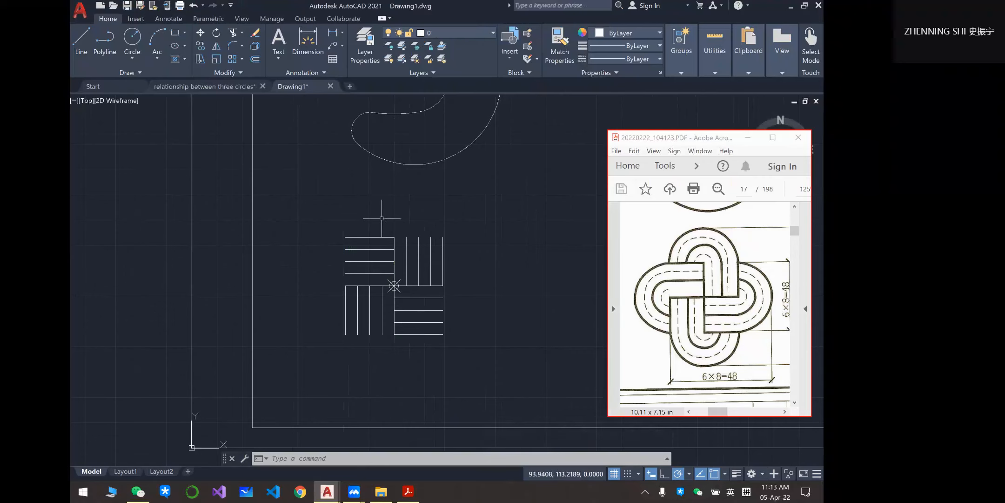
key("Escape")
- Draw a circle of radius 6 centred on the upper end of the vertical line rising from the point at 100,80
left_click(131, 40)
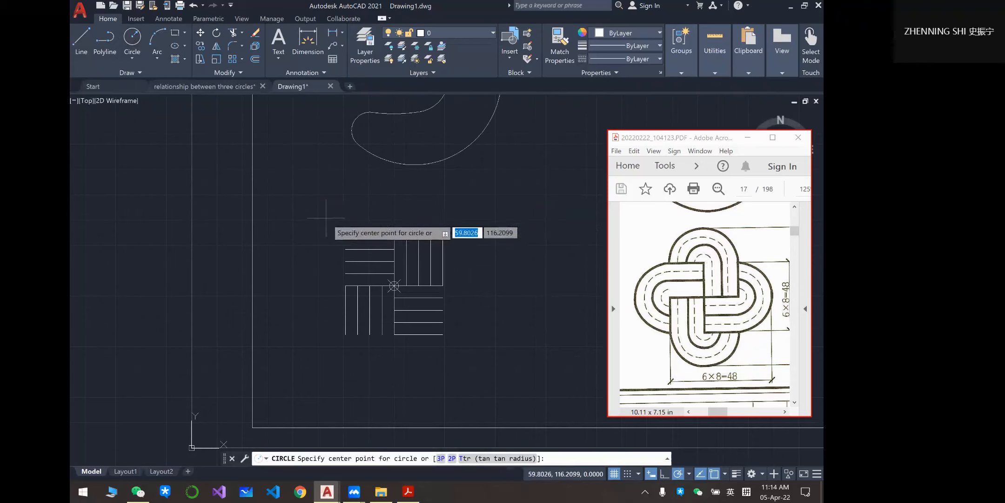
left_click(394, 237)
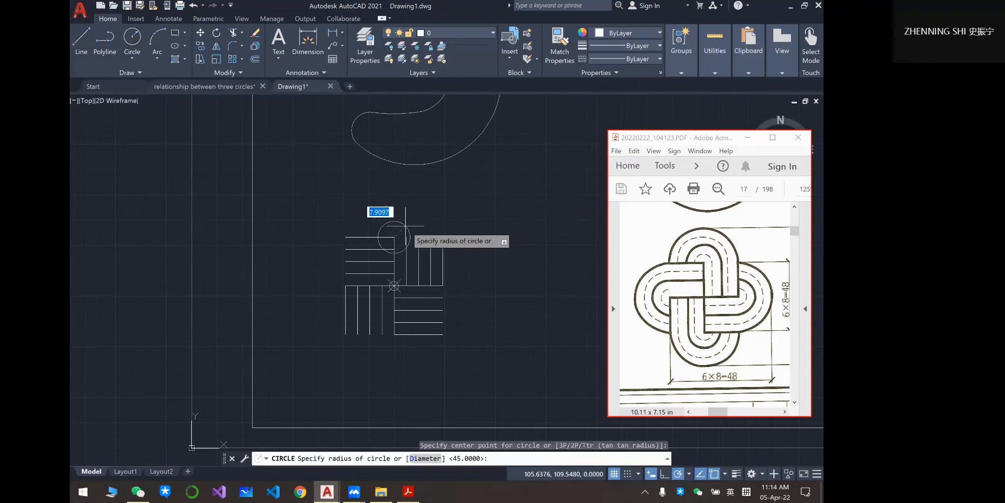
key("Return")
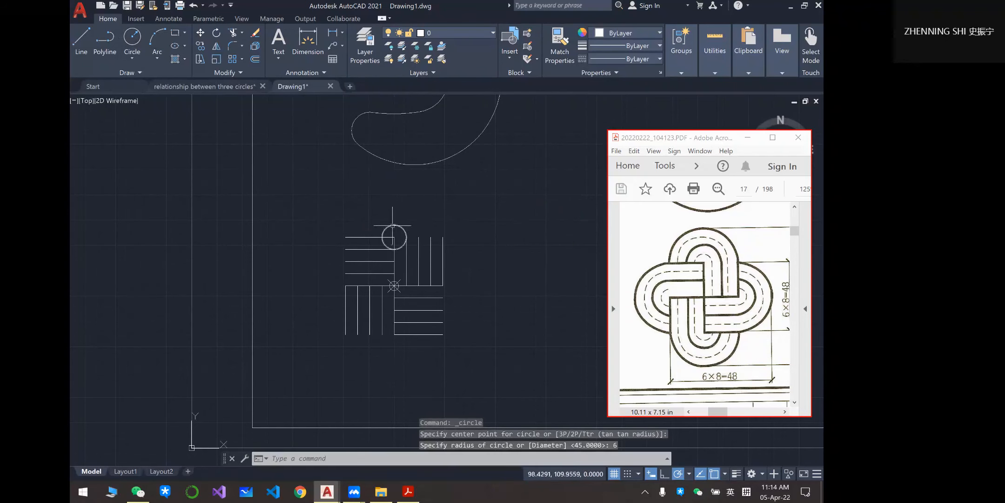
- Trim away the lower half of the small circle, leaving an upper semicircular arc
left_click(231, 32)
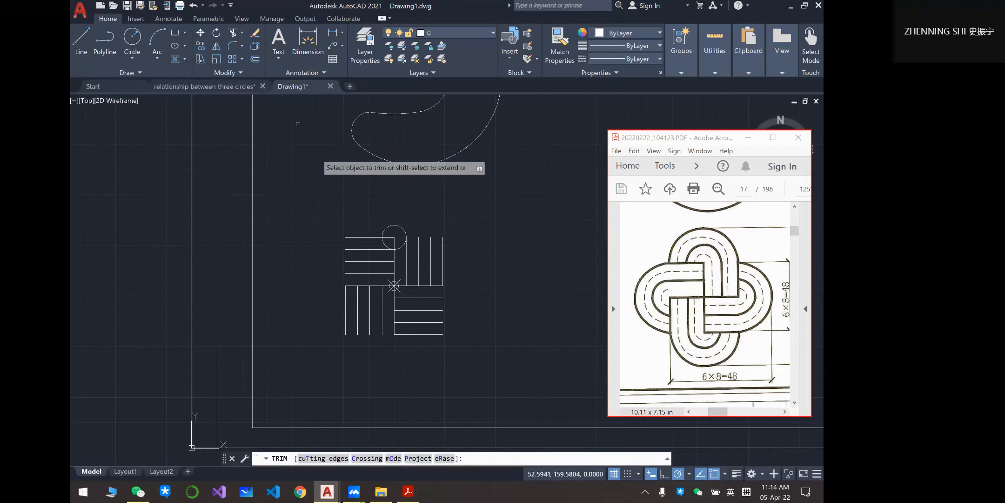
left_click(384, 242)
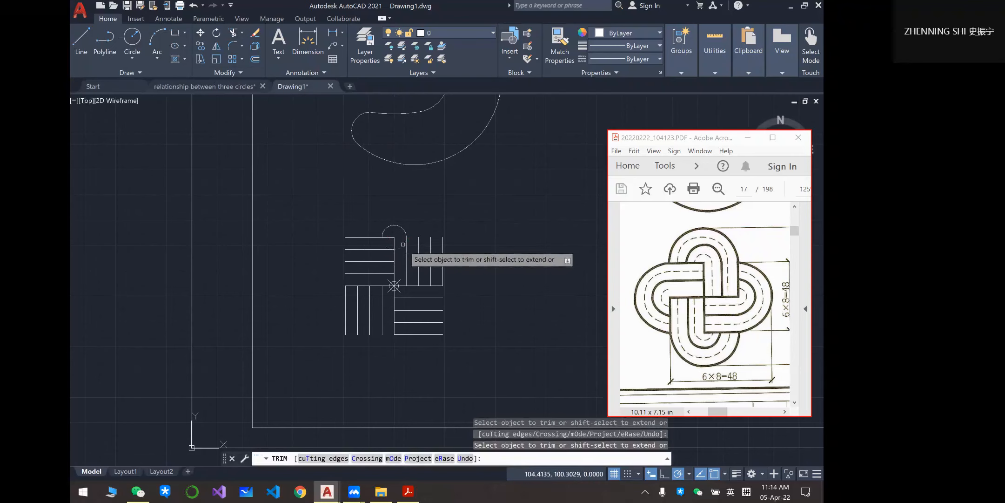
key("Escape")
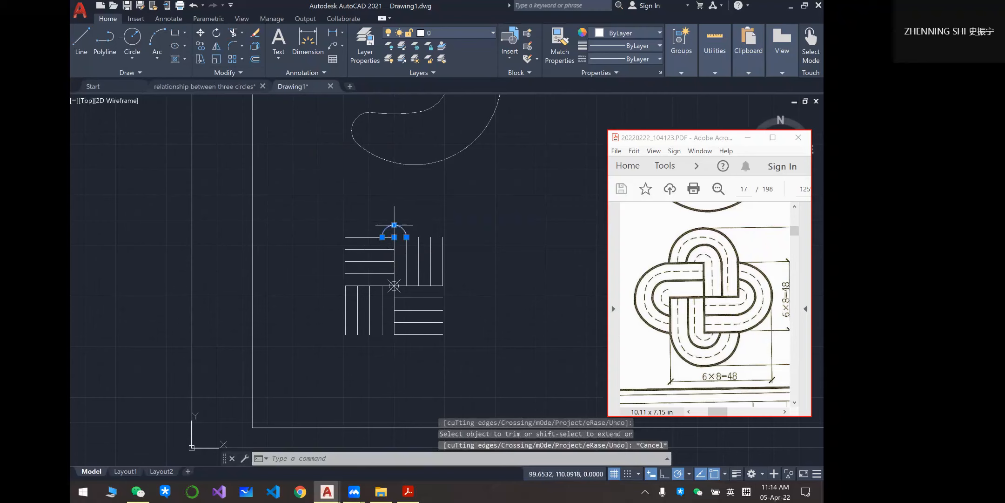
key("Escape")
key("Escape")
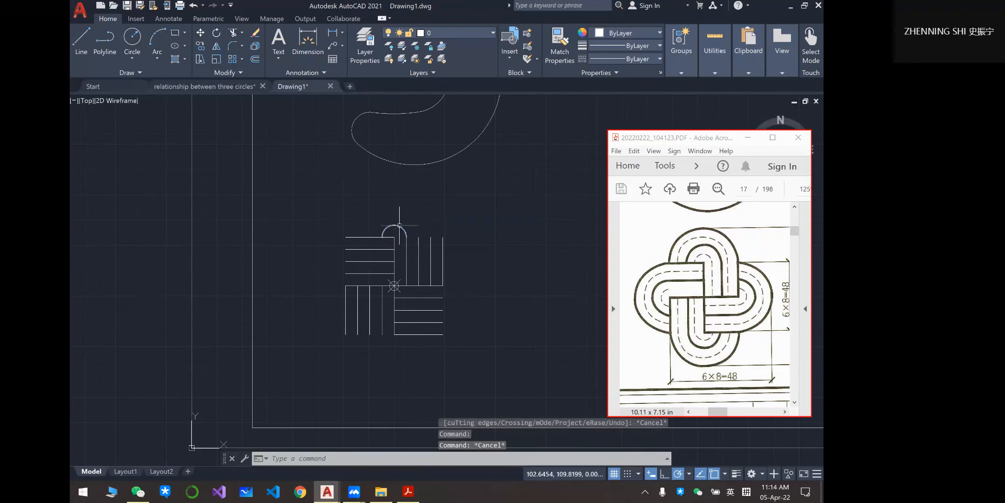
key("Escape")
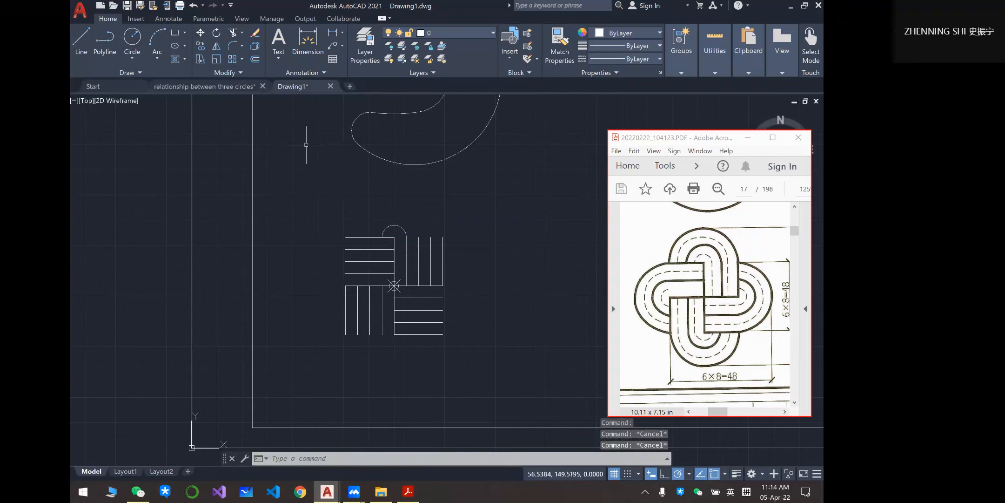
- Offset the semicircular arc outward three times at a distance of 6 to form four concentric arcs
left_click(254, 62)
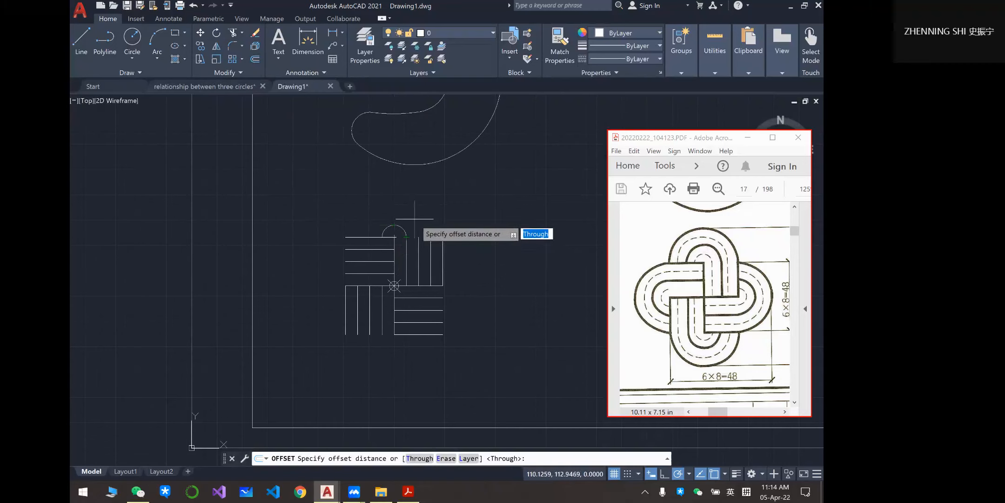
type("6")
key("Return")
left_click(404, 229)
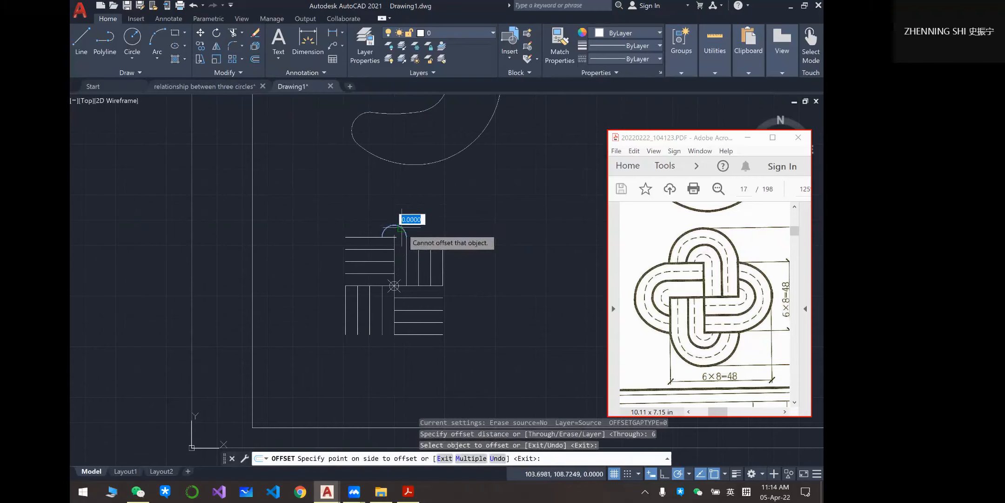
left_click(411, 214)
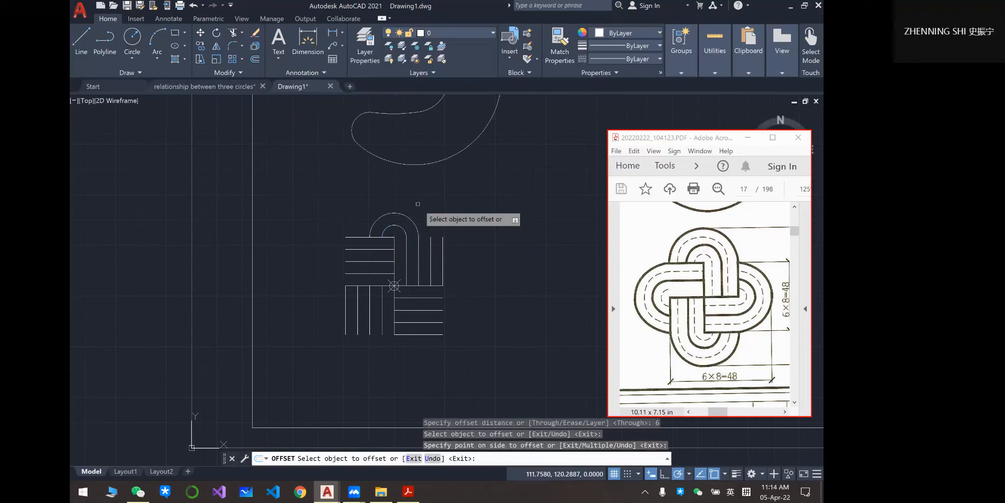
left_click(411, 217)
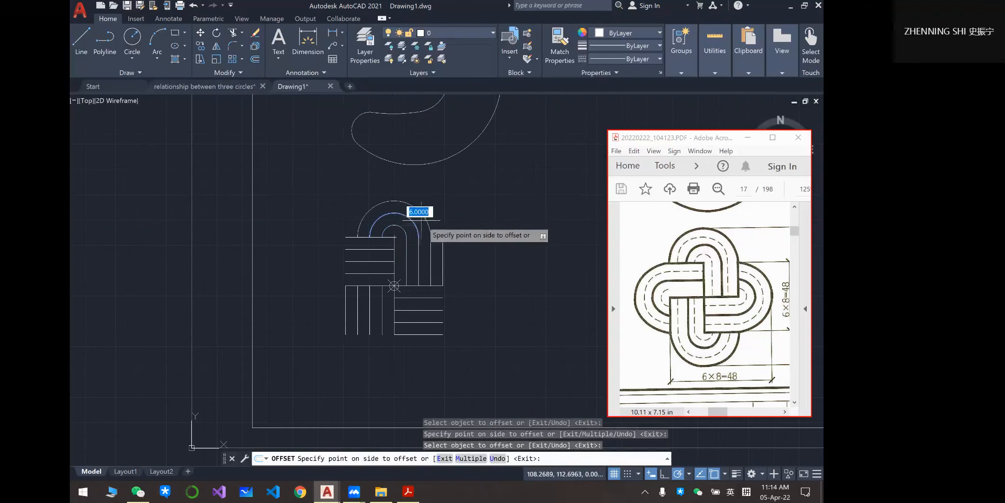
left_click(426, 210)
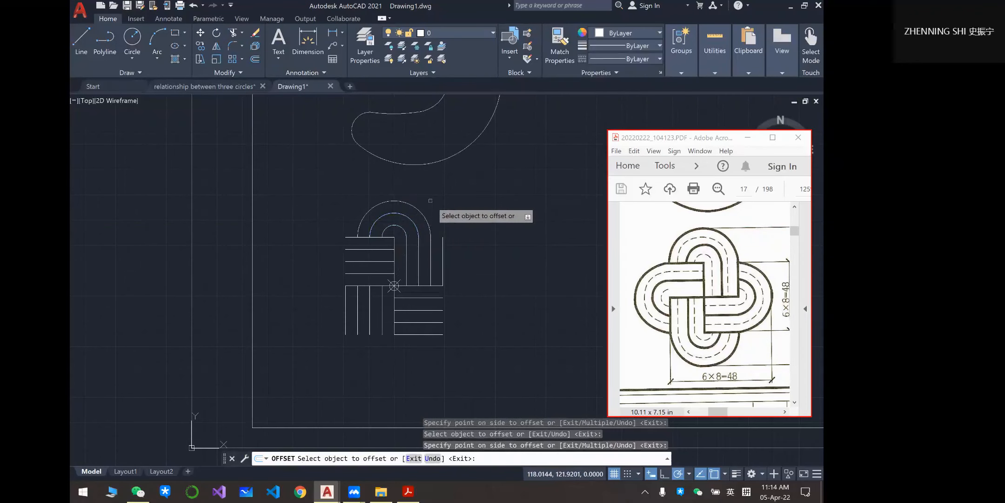
left_click(422, 211)
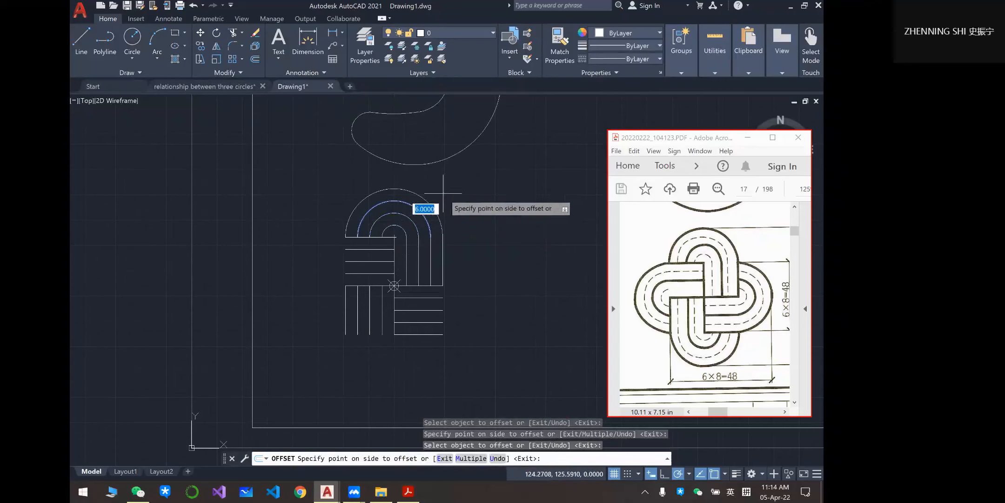
left_click(435, 197)
key("Escape")
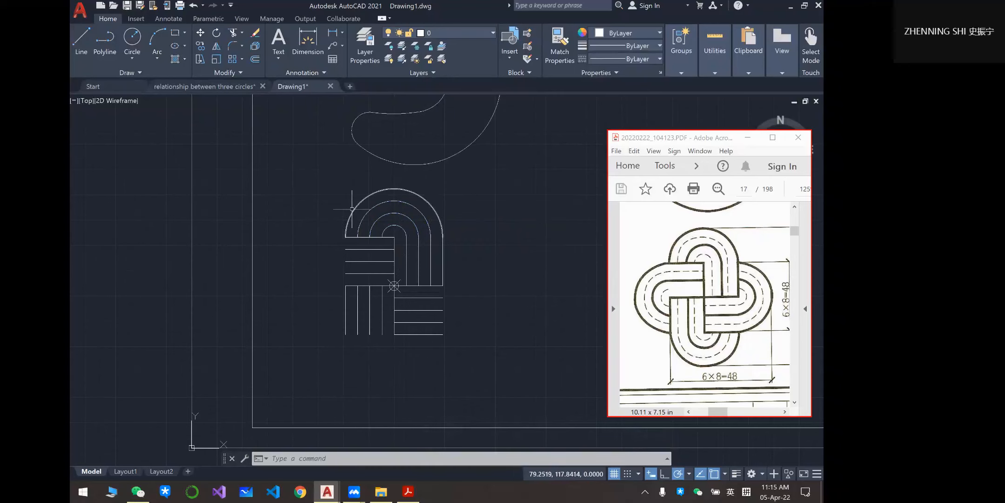
key("Escape")
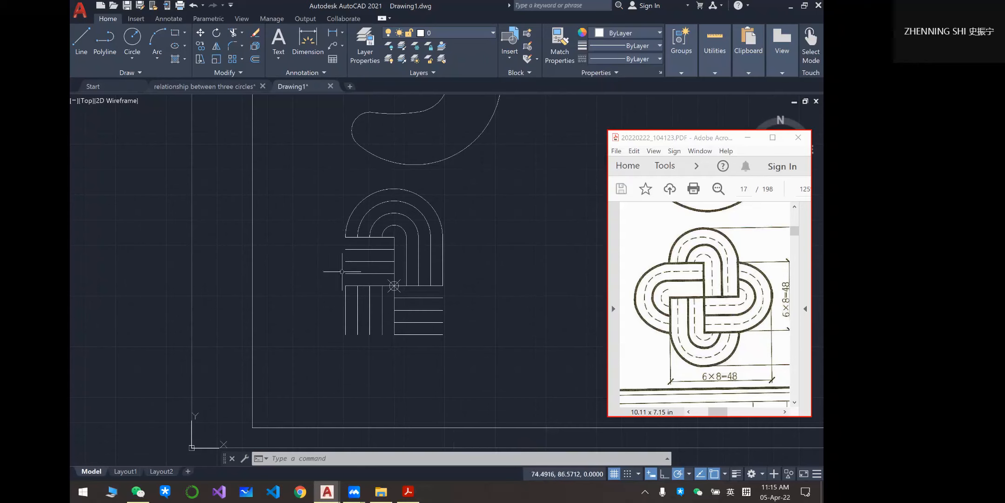
- Create a polar array of the four concentric arcs about the point at 100,80 with 4 items over 360°
left_click(354, 209)
left_click(373, 207)
left_click(382, 216)
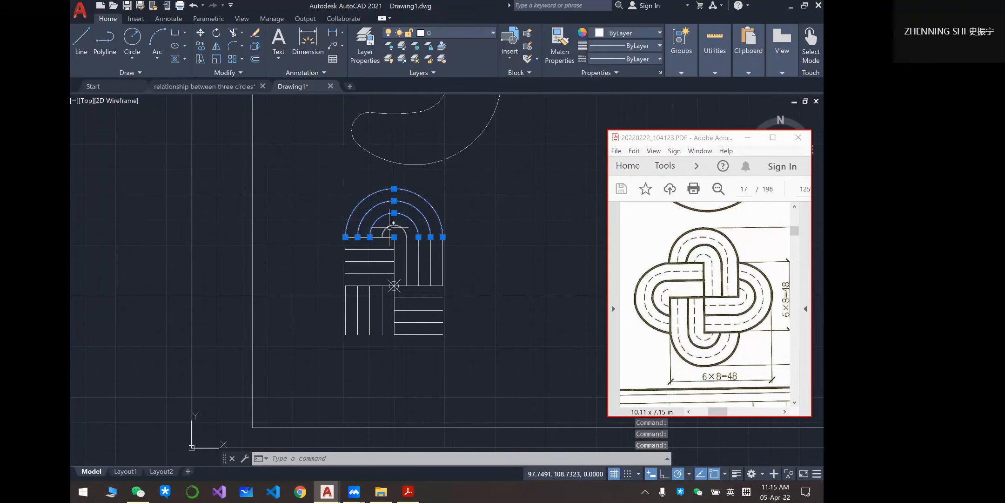
left_click(386, 228)
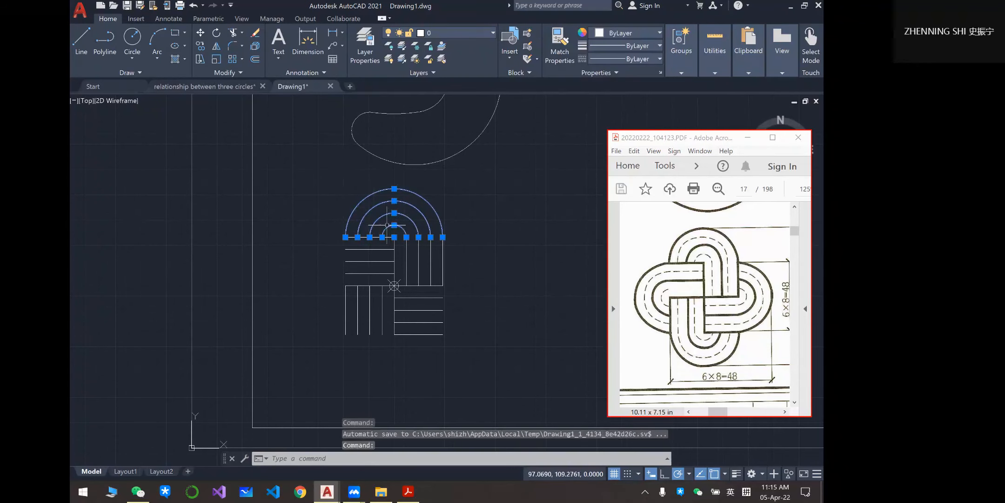
left_click(242, 59)
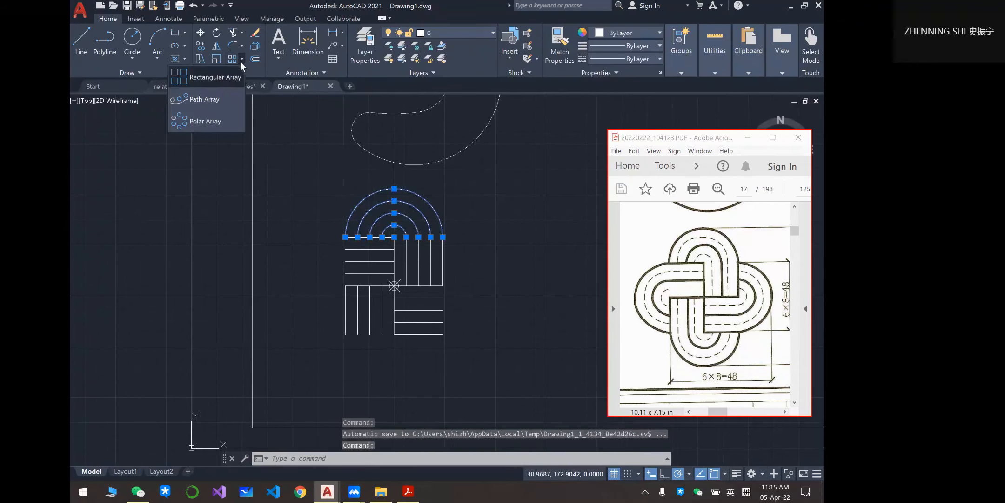
left_click(200, 121)
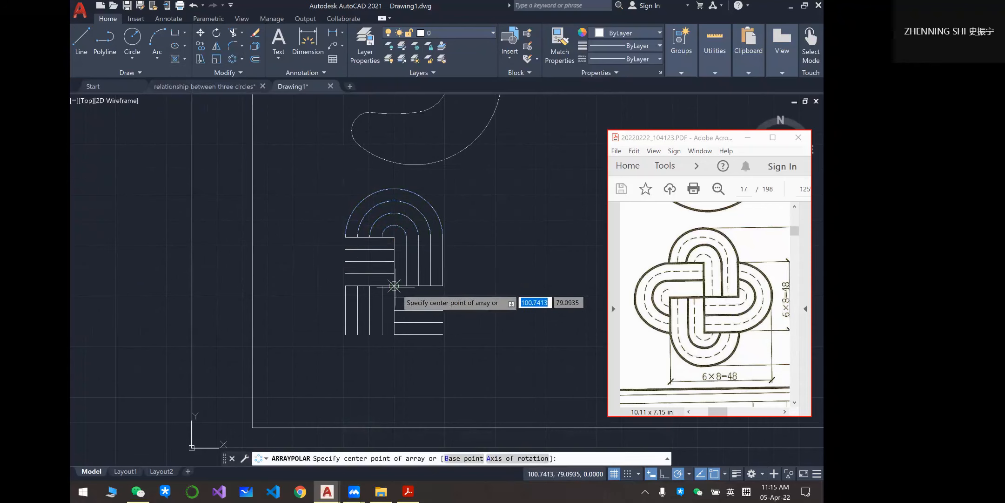
left_click(395, 285)
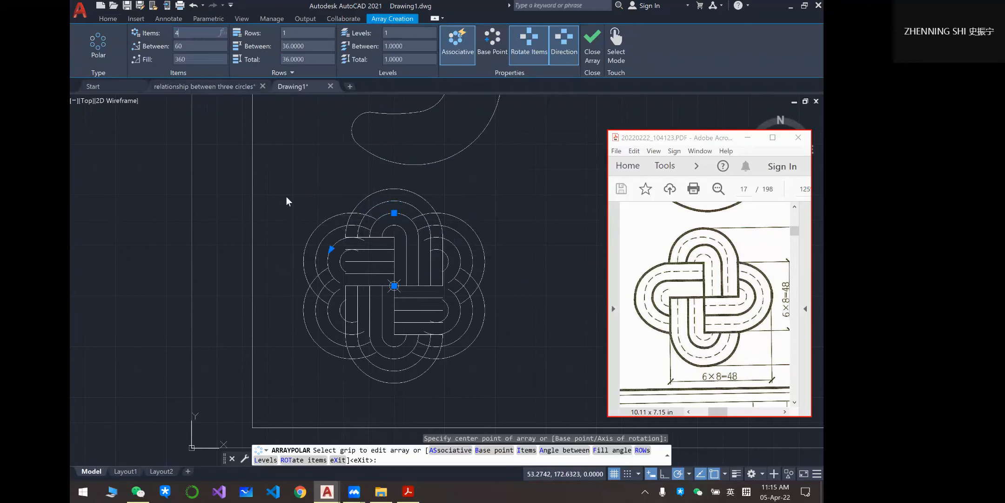
key("Return")
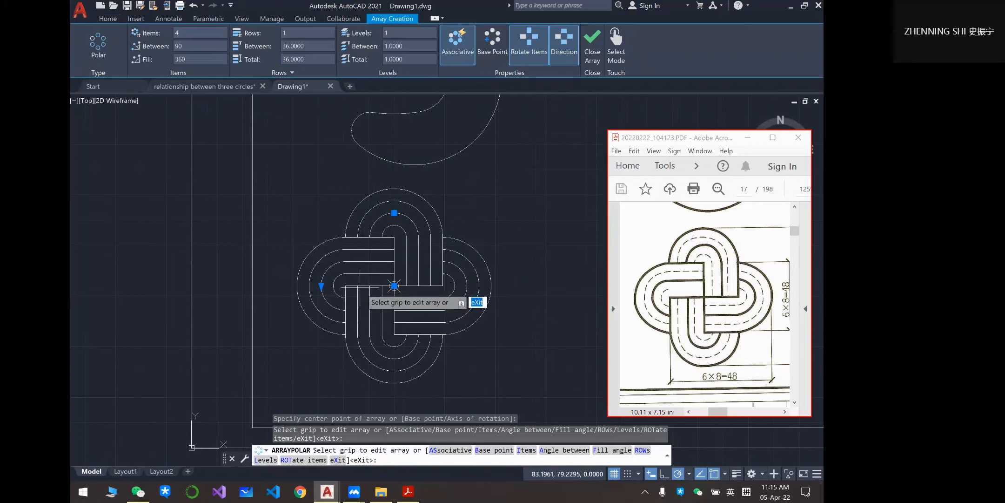
key("Escape")
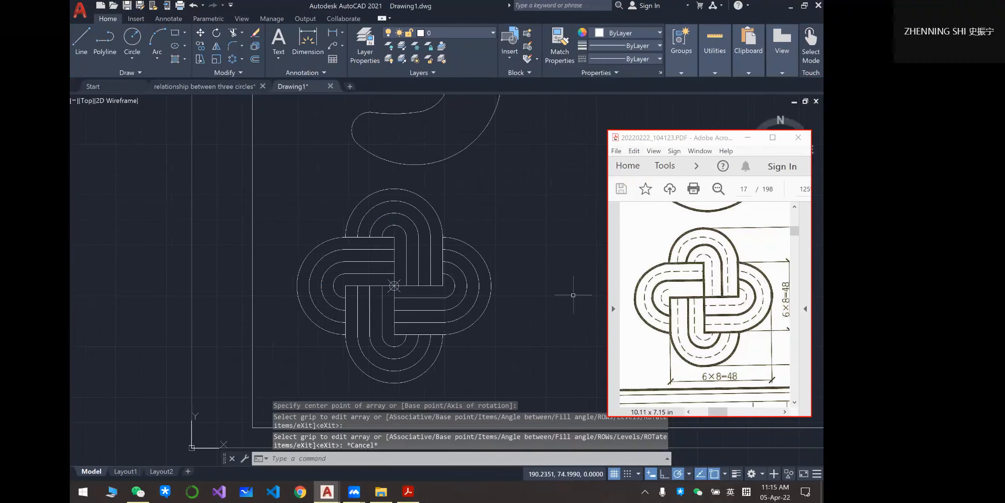
- Delete the point marker at the centre of the knot figure
left_click(293, 178)
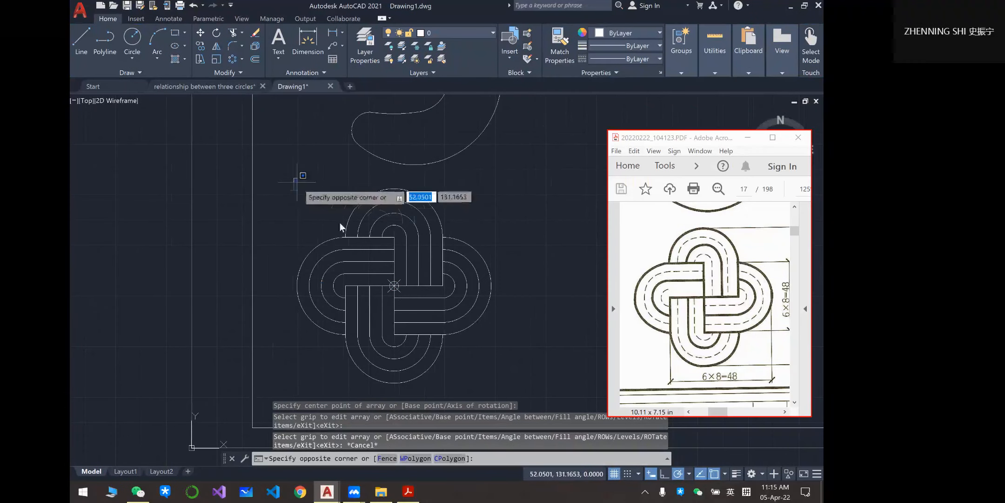
left_click(521, 386)
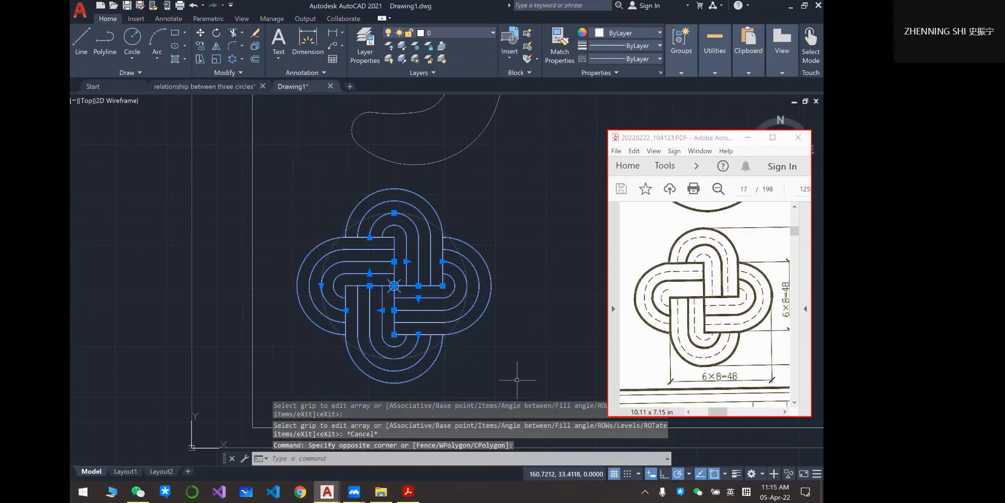
key("Escape")
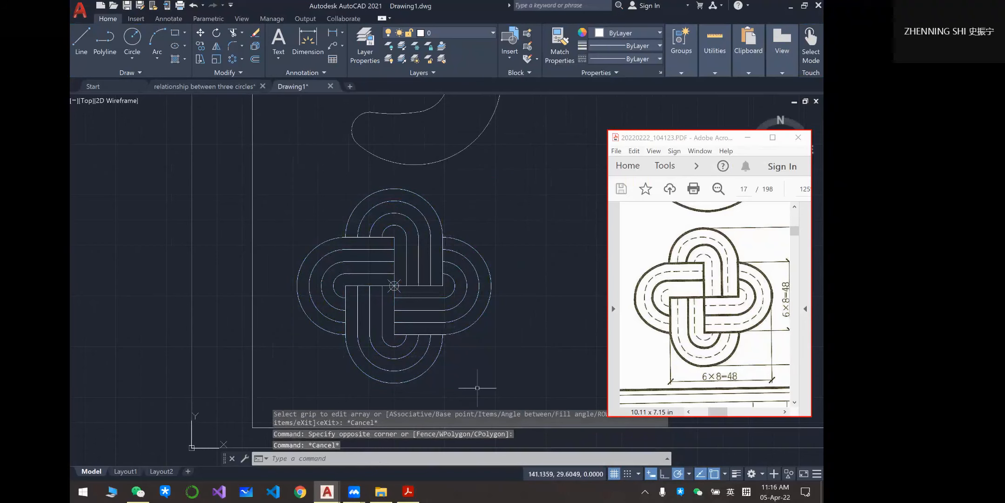
left_click(391, 289)
key("Delete")
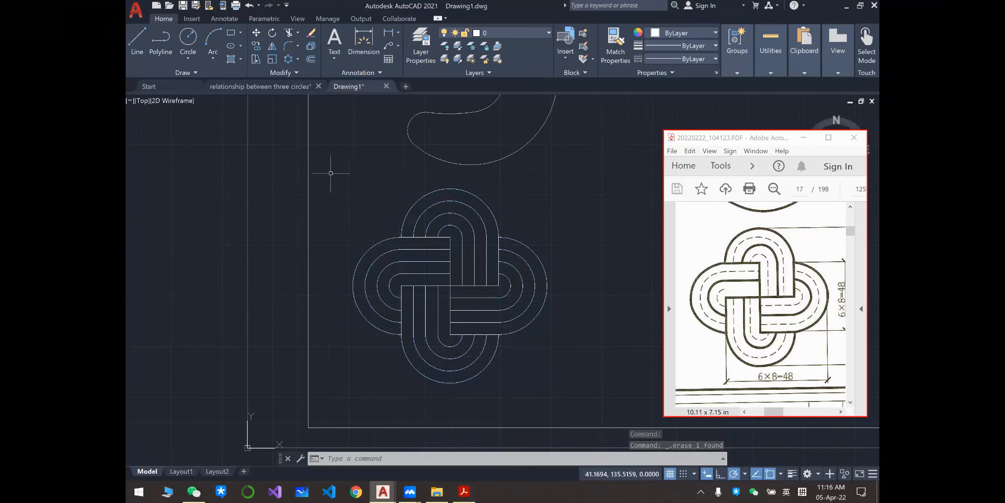
- Examine how the knot figure's objects are grouped by selecting the whole figure and the arc array
left_click(275, 172)
left_click(534, 391)
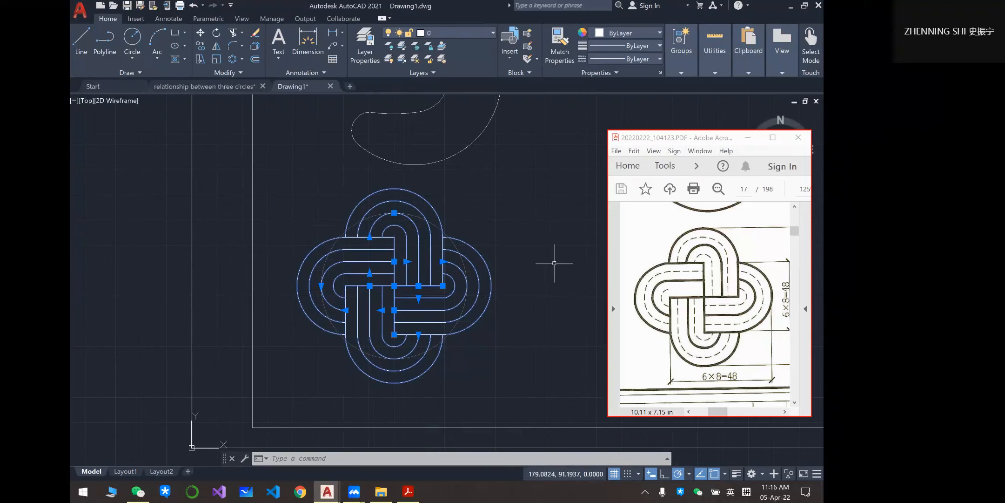
key("Escape")
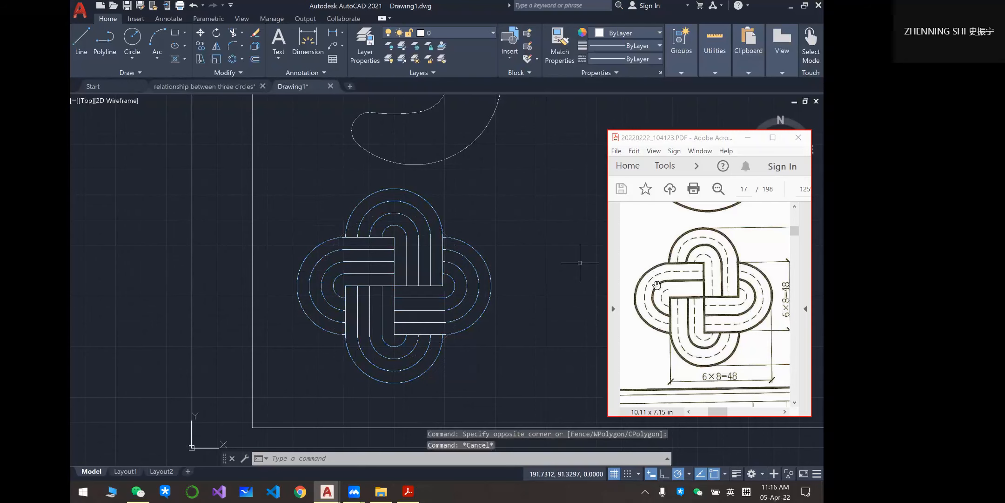
left_click(270, 179)
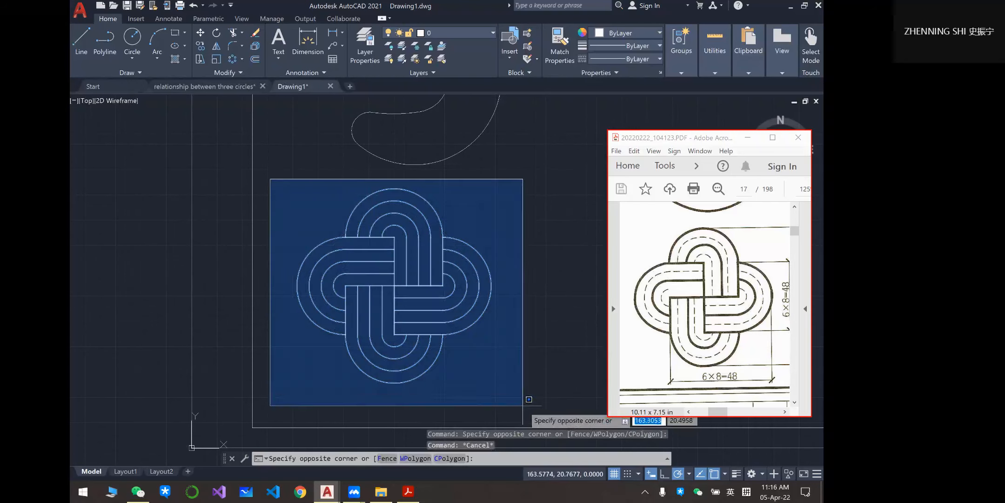
left_click(535, 419)
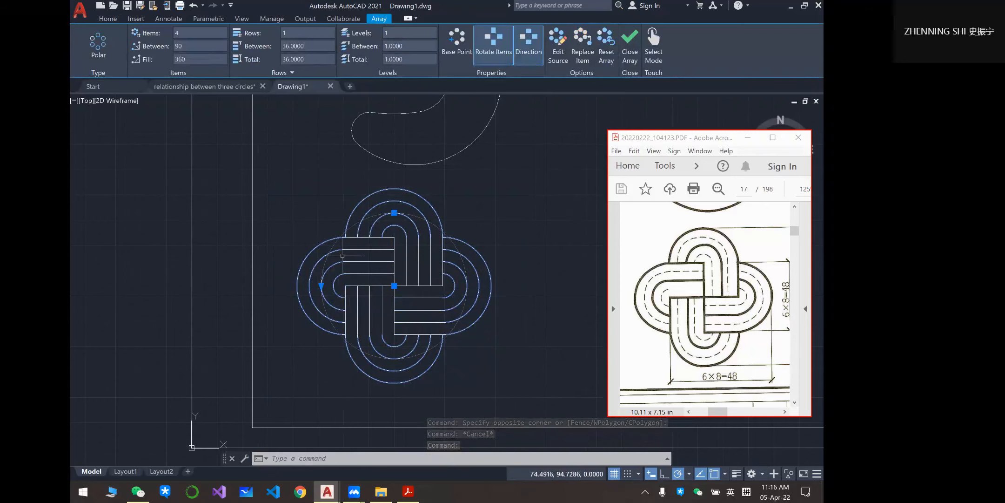
key("Escape")
left_click(348, 222)
key("Escape")
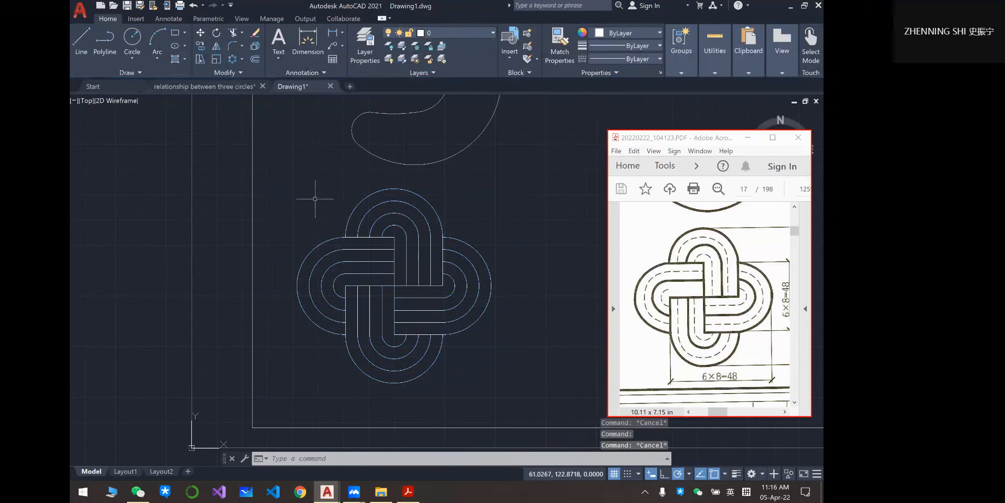
left_click(375, 228)
key("Escape")
- Explode the arrays of the whole knot figure into individual lines and arcs
left_click(284, 177)
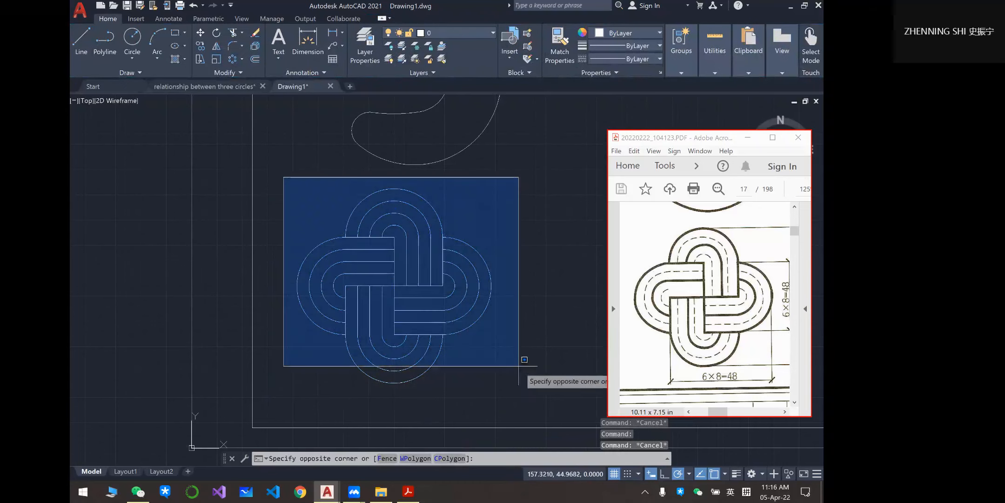
left_click(524, 395)
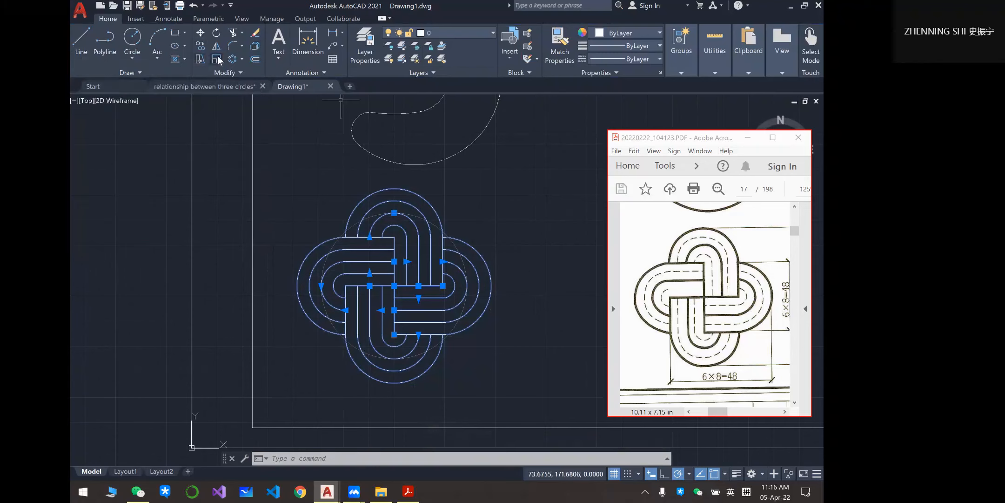
left_click(258, 47)
- Check the exploded arcs of the knot by selecting them one at a time
left_click(347, 224)
key("Escape")
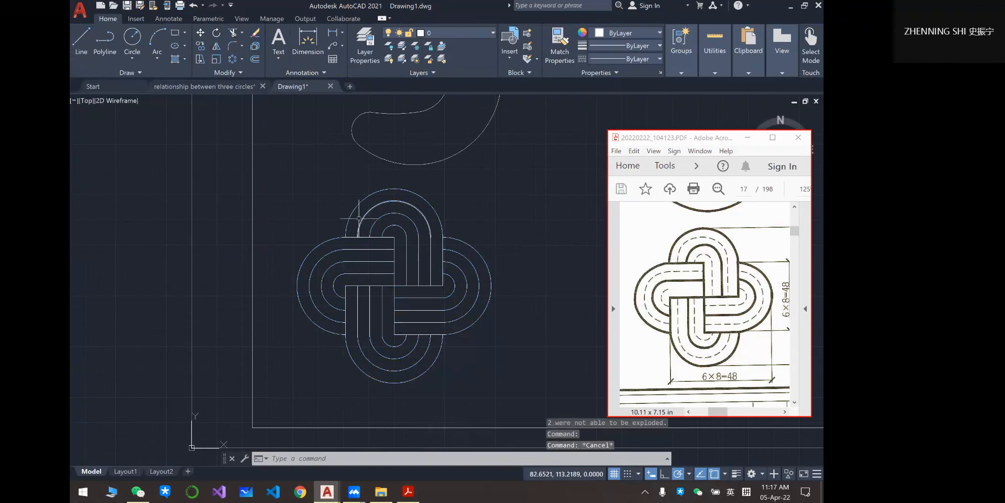
left_click(358, 219)
key("Escape")
left_click(362, 219)
key("Escape")
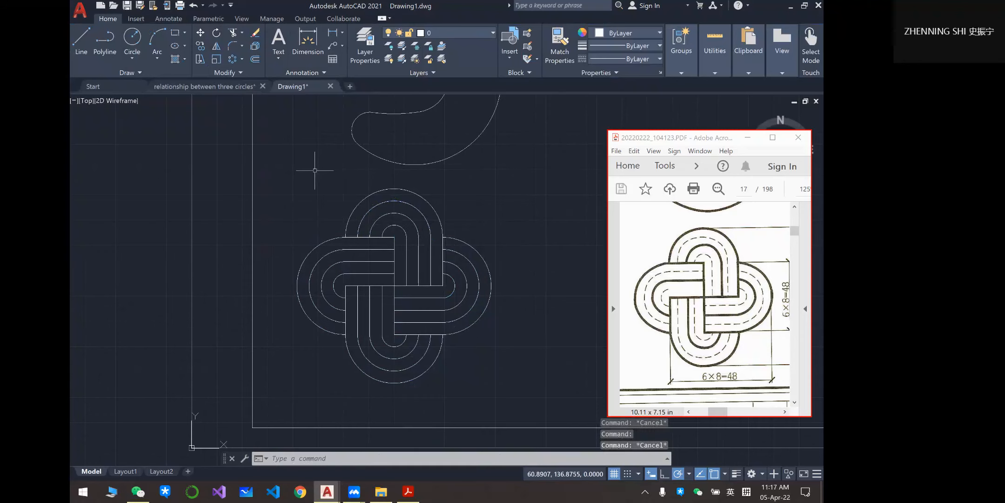
key("Escape")
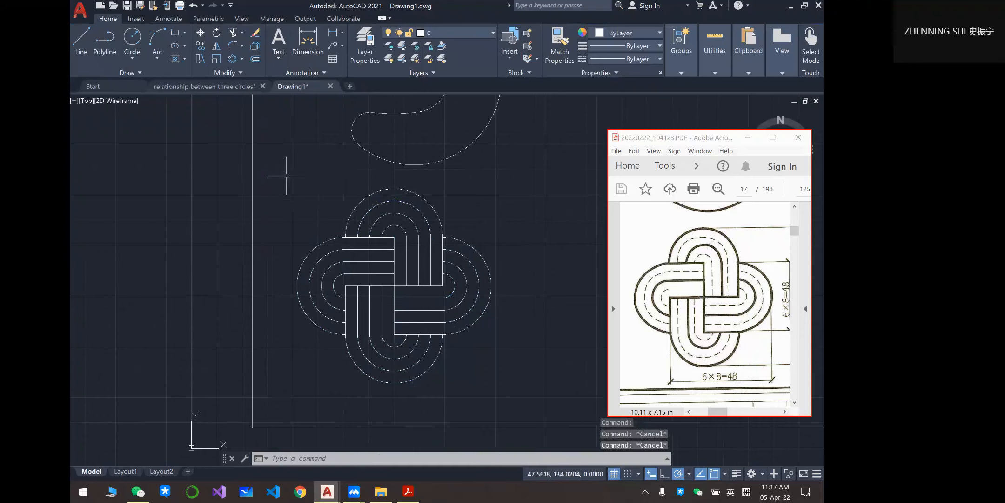
left_click(283, 170)
key("Escape")
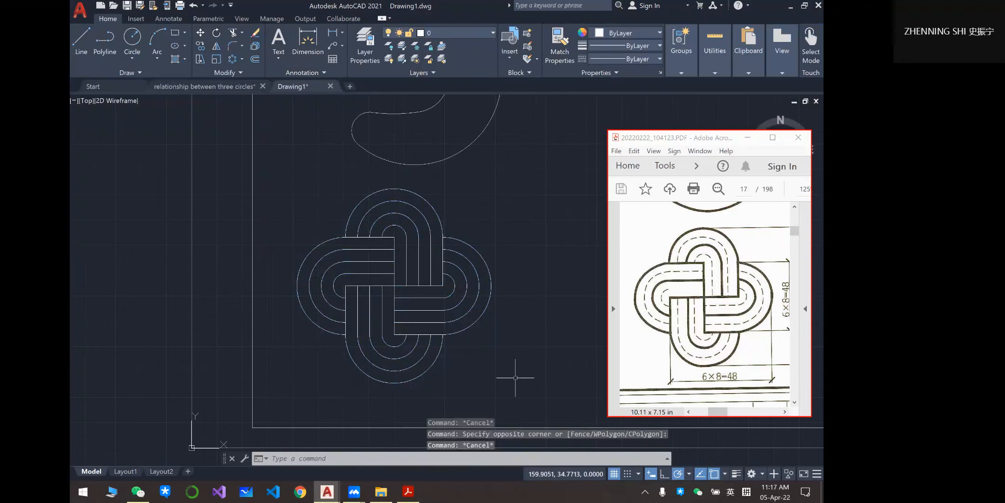
left_click(487, 310)
key("Escape")
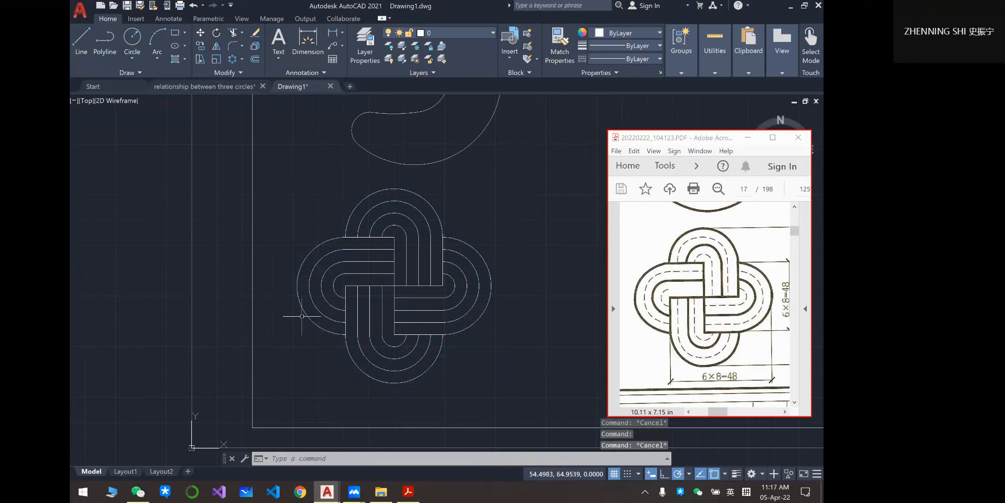
left_click(301, 293)
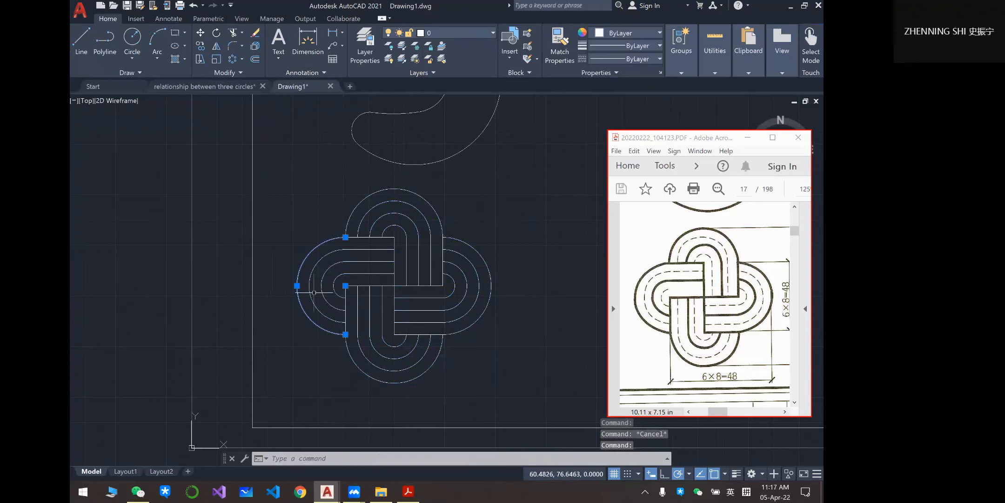
key("Escape")
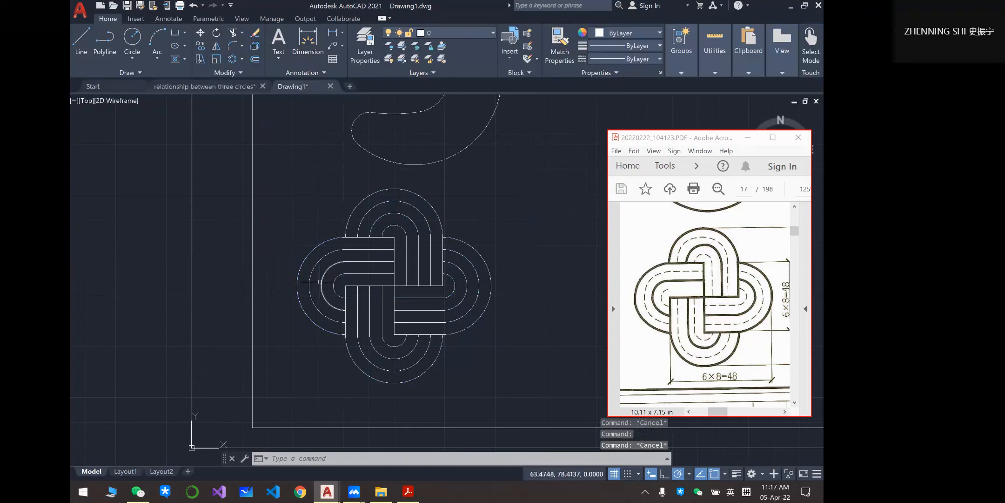
- Assign the DASHED linetype to the upper loop's innermost and second-outermost arcs and the vertical lines continuing them
left_click(365, 216)
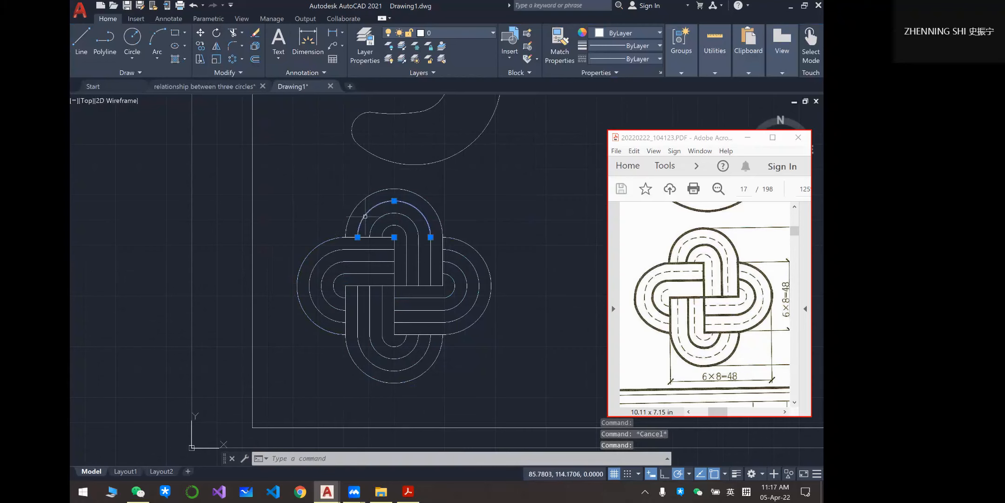
left_click(427, 247)
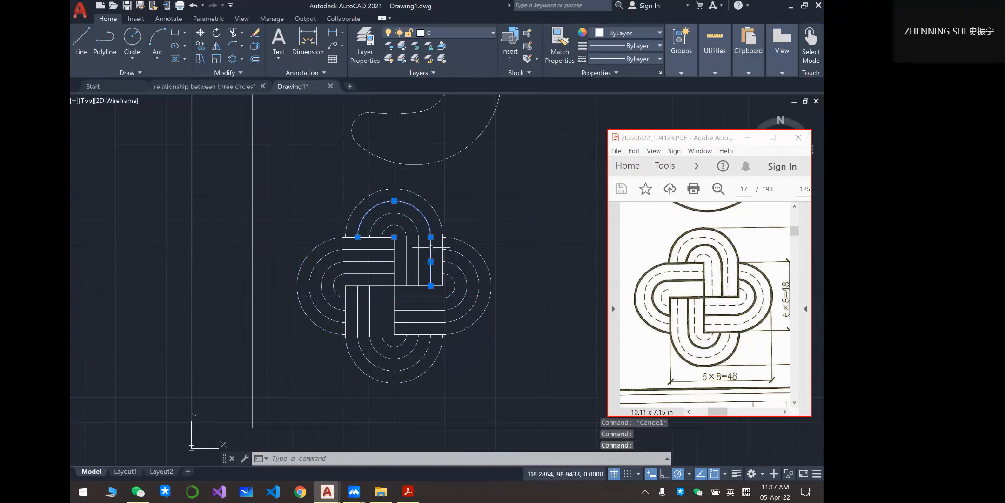
left_click(400, 228)
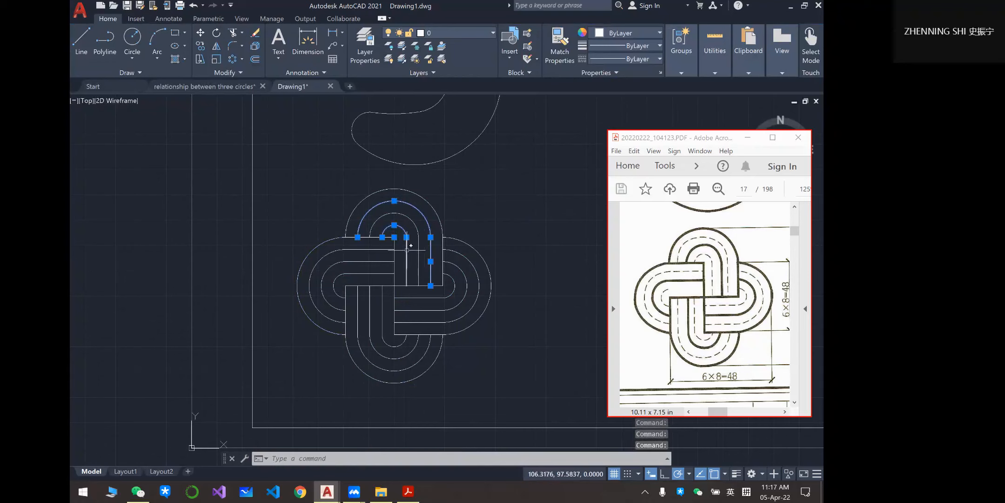
left_click(406, 251)
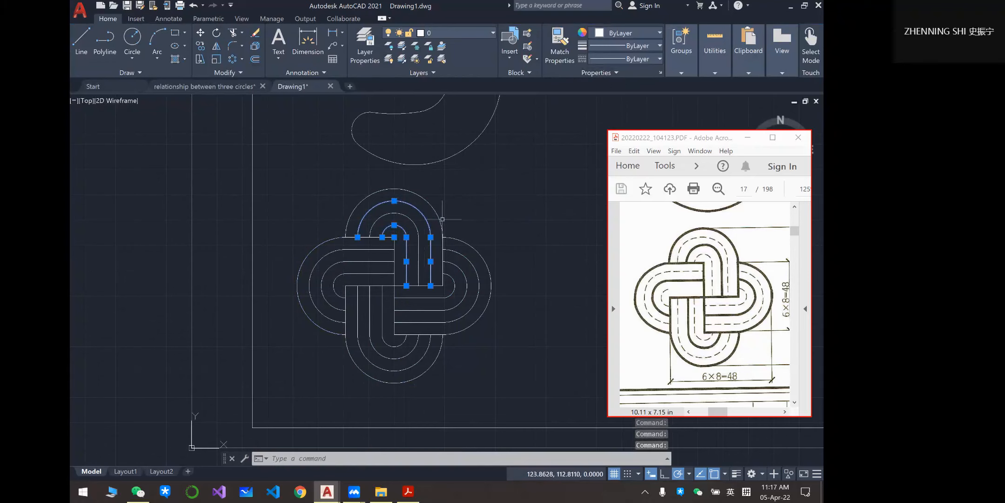
left_click(649, 59)
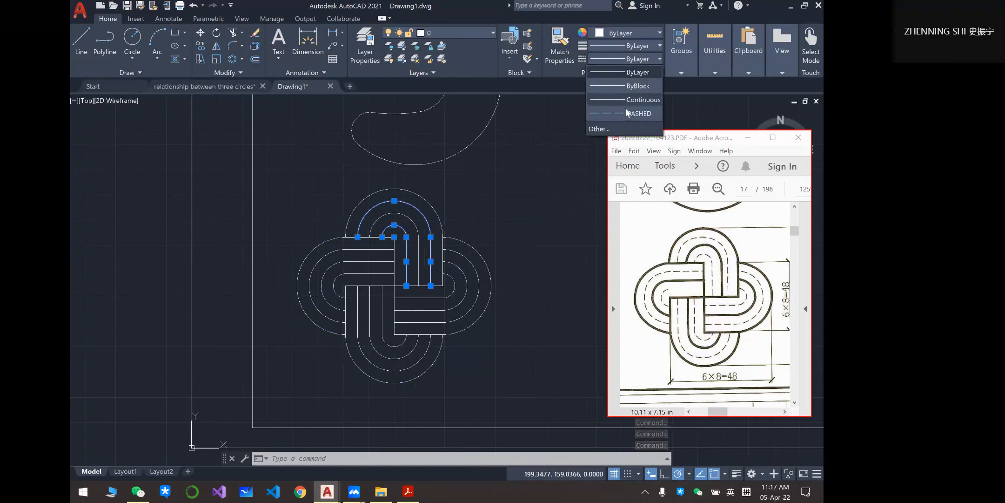
left_click(626, 113)
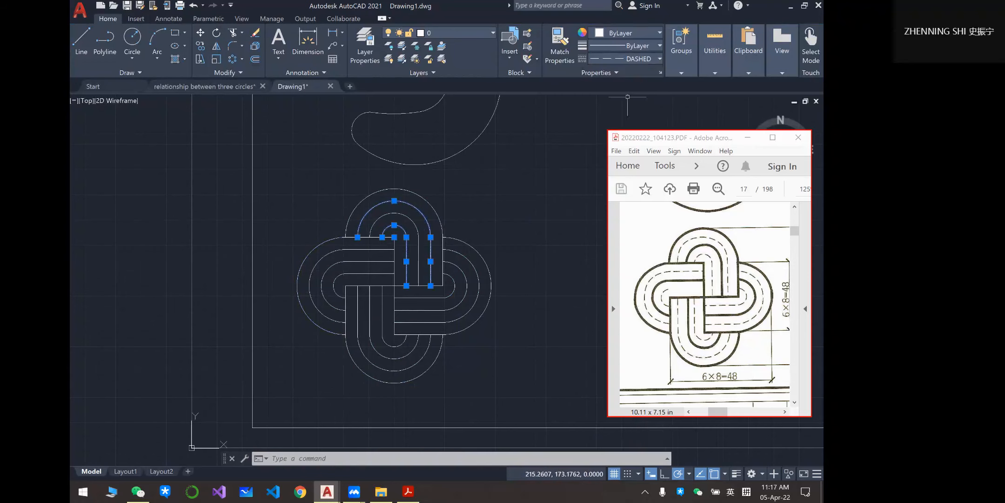
- Set the linetype scale of the upper loop's selected dashed arcs and lines to 5
right_click(420, 210)
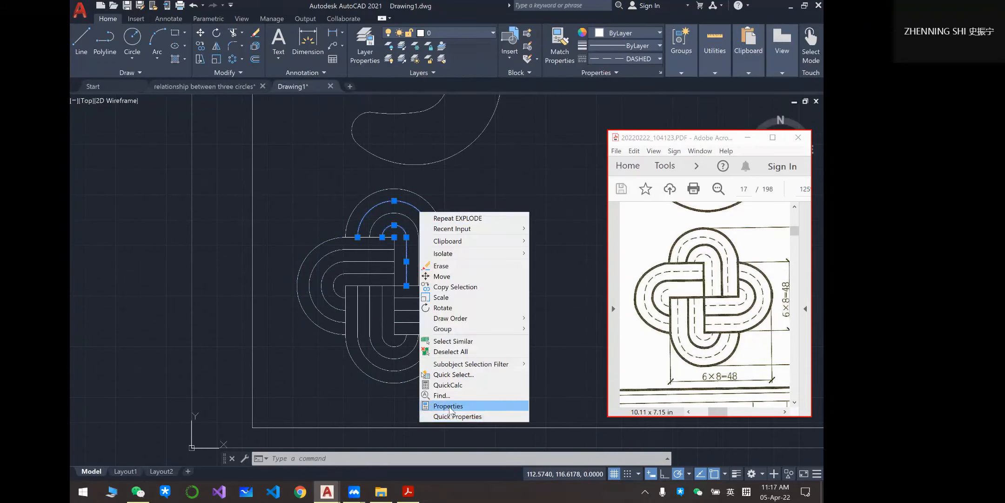
left_click(448, 406)
left_click(473, 237)
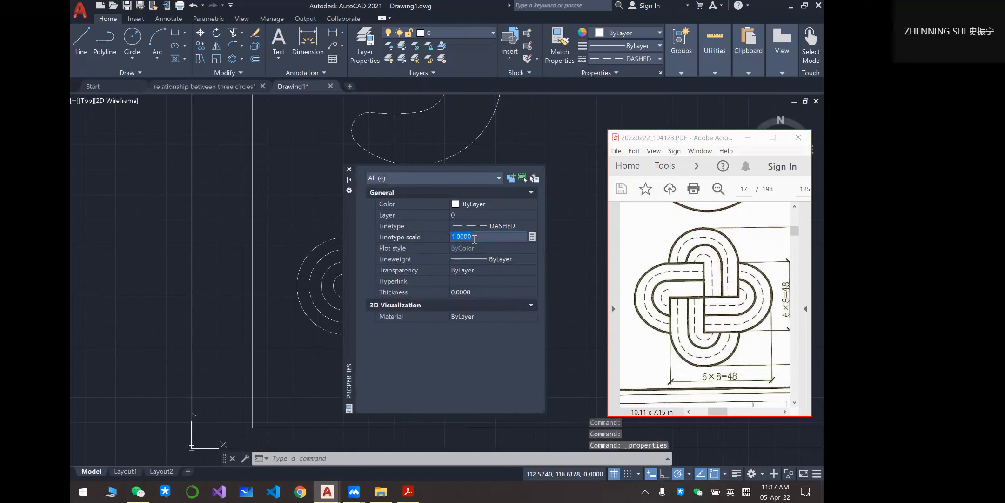
type("5")
left_click(440, 246)
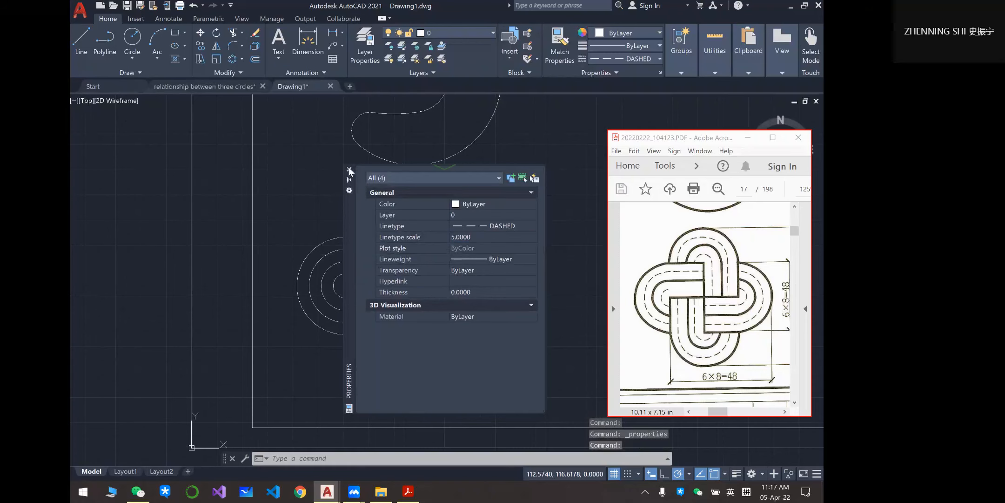
left_click(349, 169)
key("Escape")
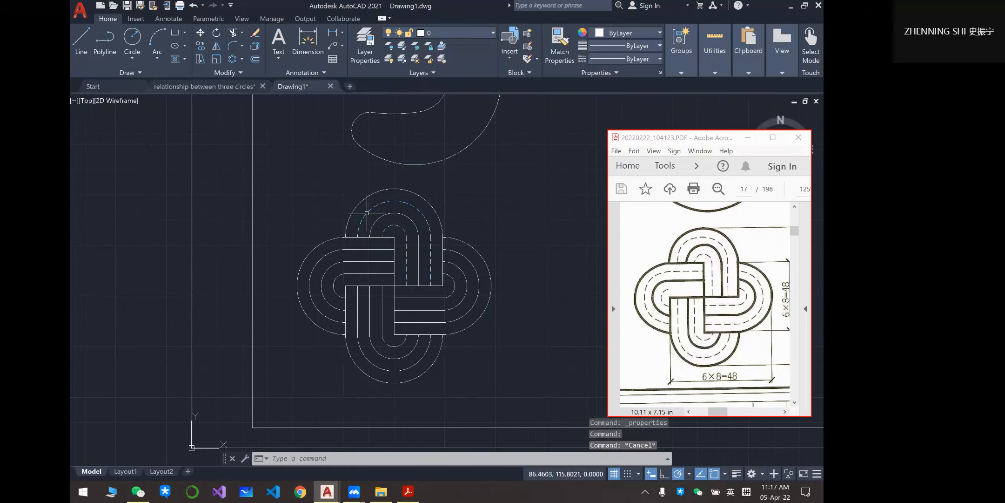
left_click(366, 210)
key("Escape")
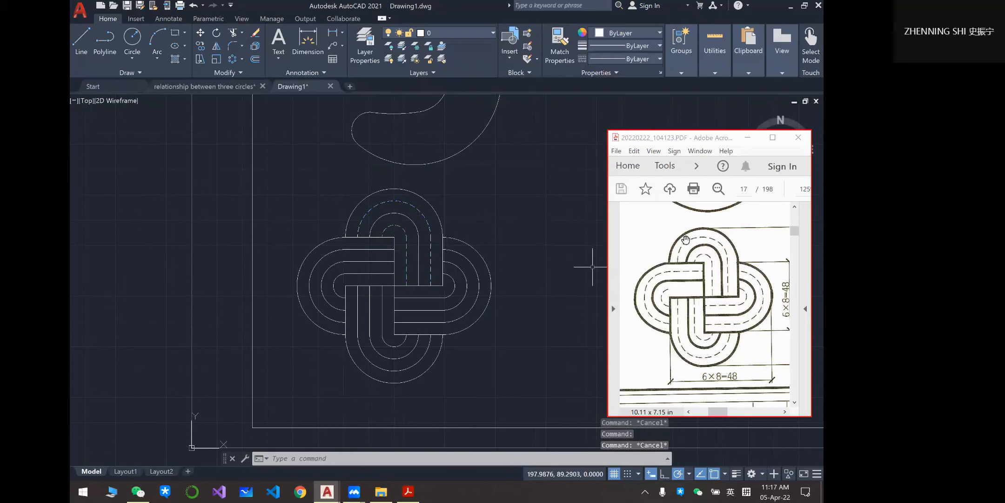
left_click(385, 201)
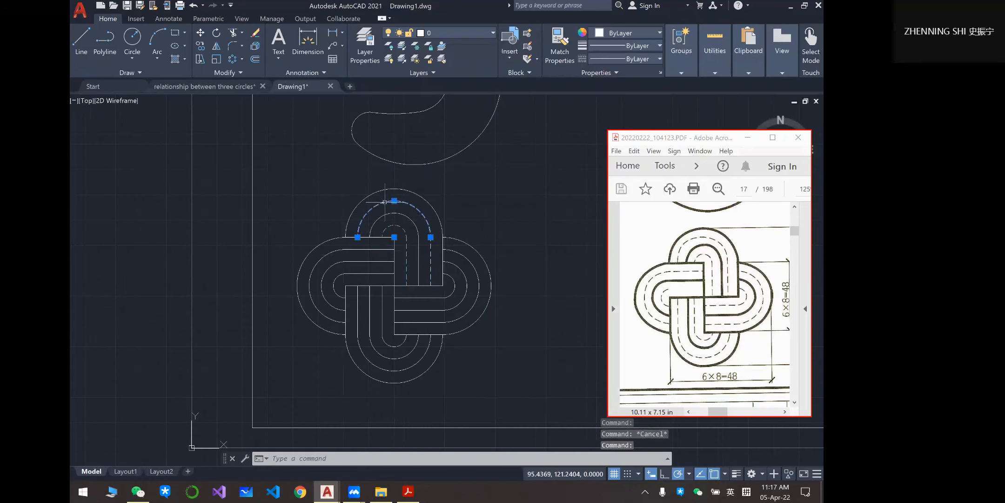
key("Escape")
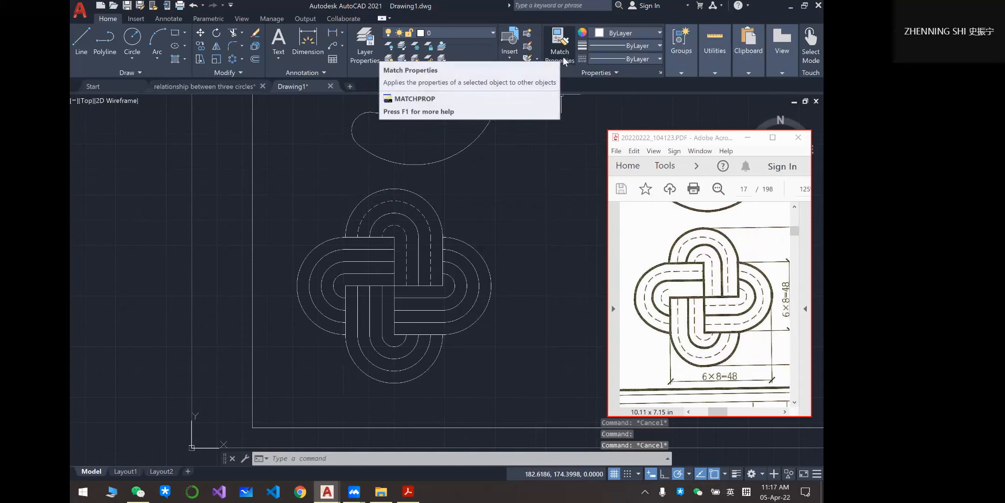
- Match the properties of the upper loop's dashed second-outermost arc to the right loop's second-outermost and innermost arcs and their horizontal lines
left_click(408, 201)
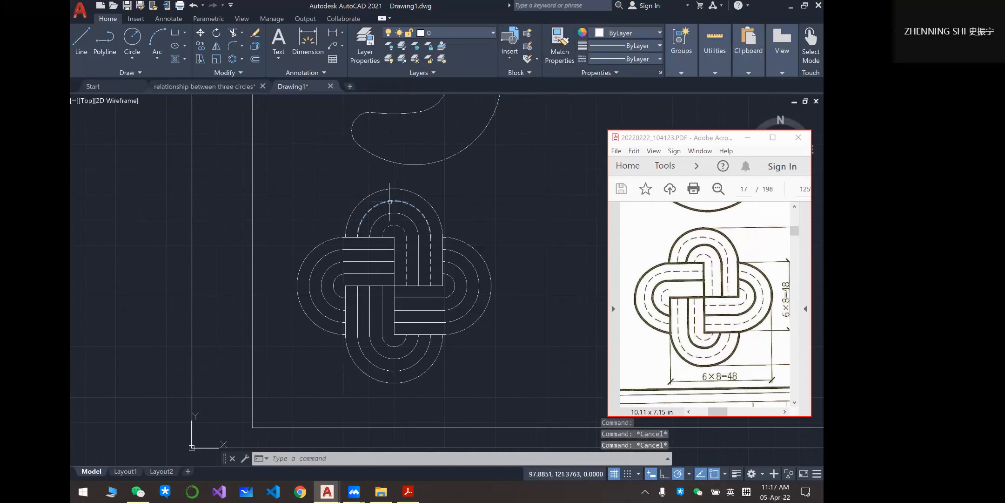
left_click(562, 44)
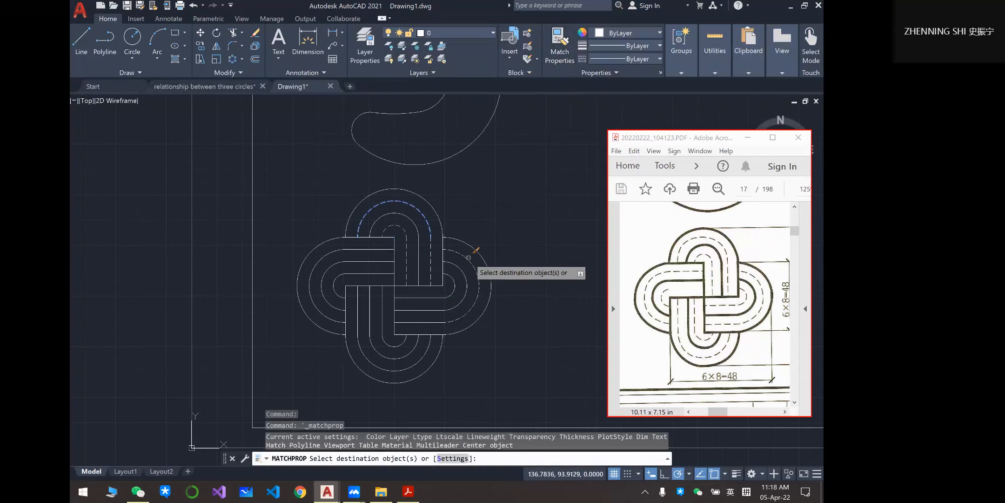
left_click(469, 257)
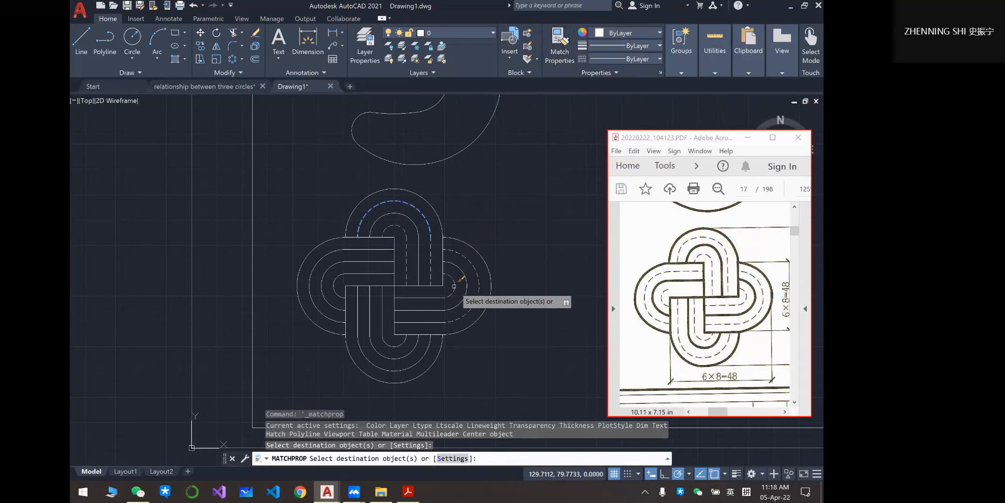
left_click(452, 286)
left_click(425, 298)
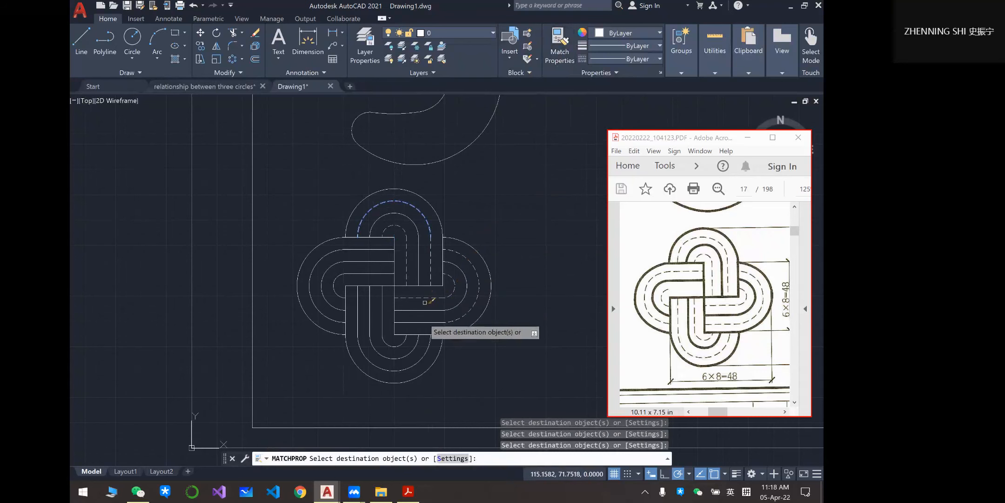
left_click(418, 322)
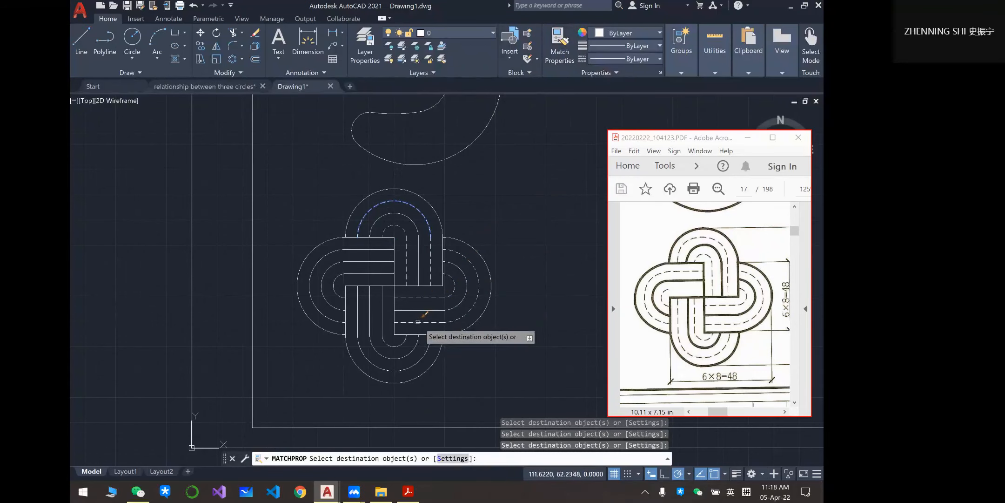
- Apply the same dashed properties to the second-outermost and innermost arcs and their straight lines in the lower and left loops
left_click(418, 362)
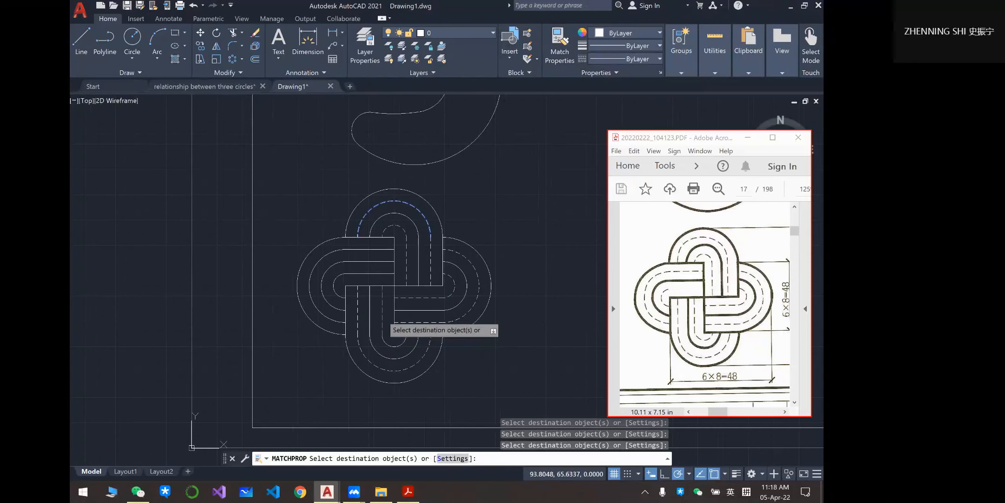
left_click(381, 316)
left_click(384, 340)
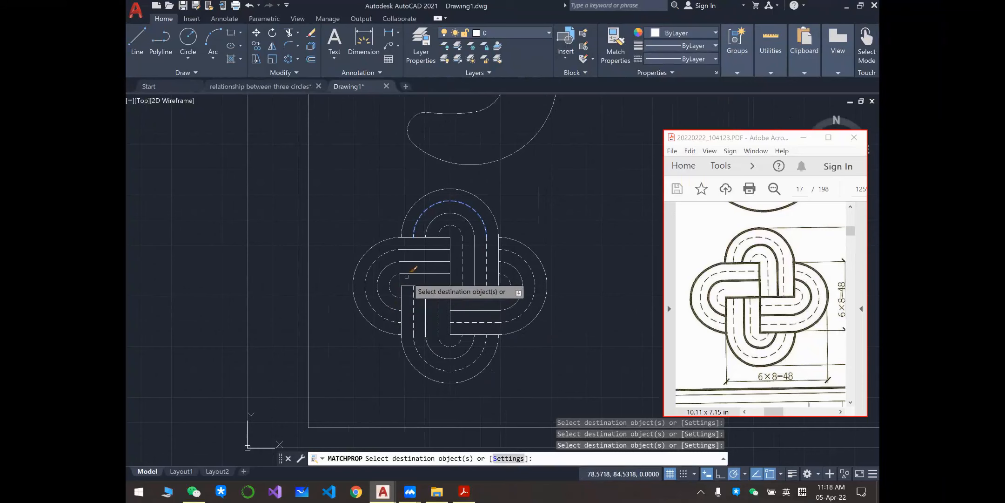
left_click_drag(403, 279, 407, 275)
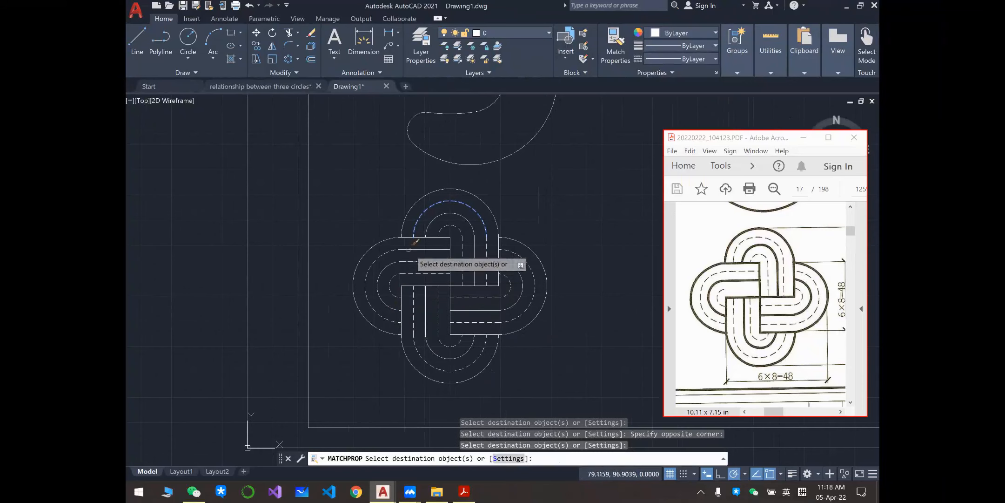
left_click(410, 249)
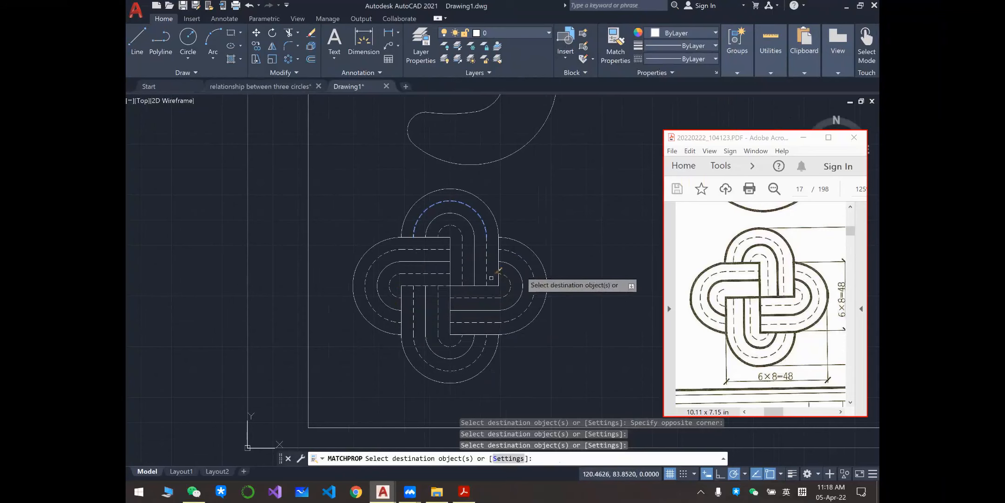
key("Escape")
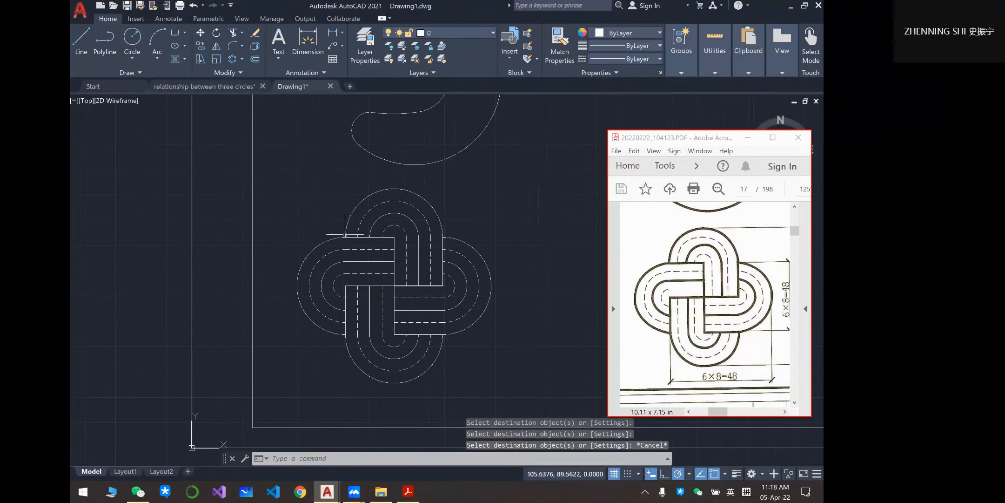
- Set the lineweight of the upper loop's outermost arc to 0.50 mm
left_click(414, 193)
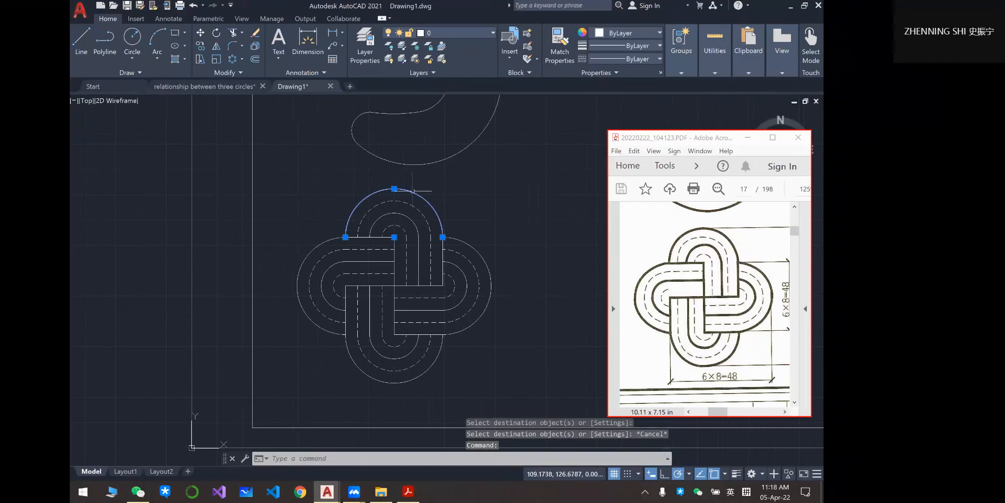
key("Escape")
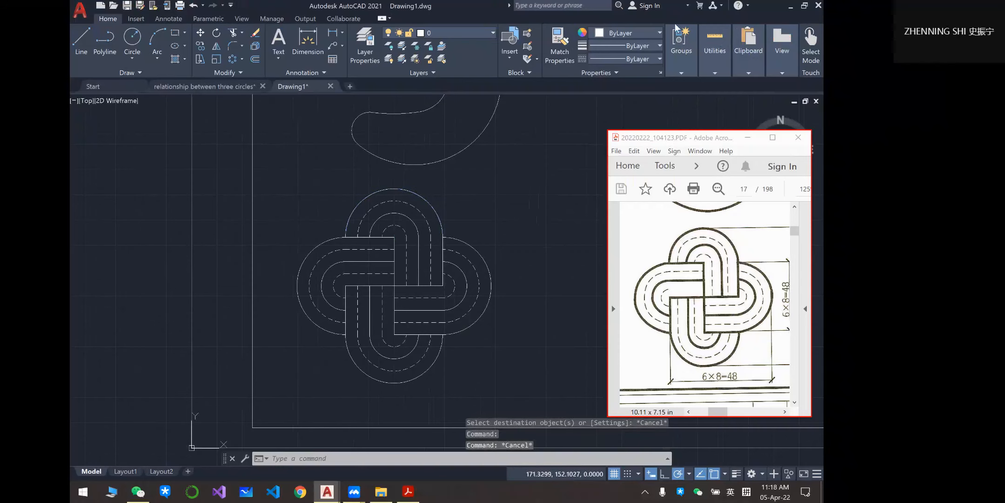
left_click(623, 45)
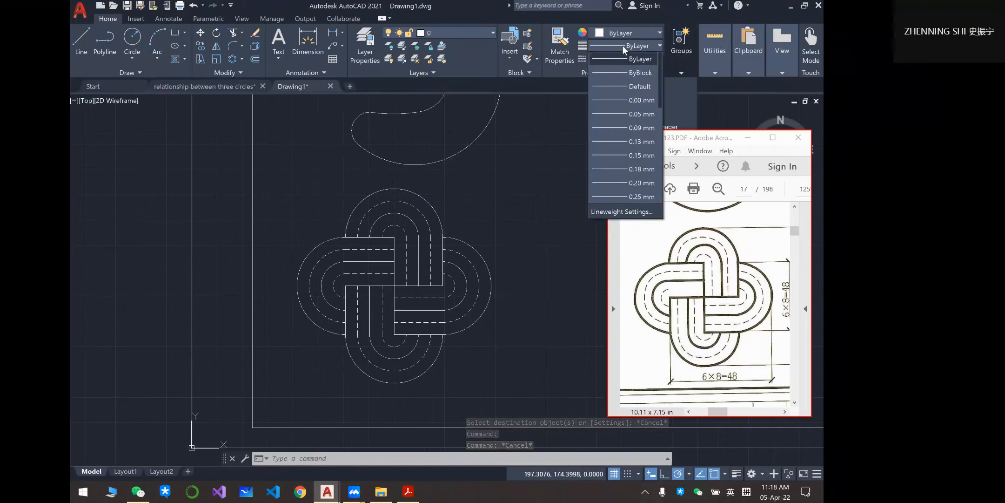
left_click(399, 193)
left_click(415, 192)
left_click(629, 45)
scroll(611, 152, "down", 2)
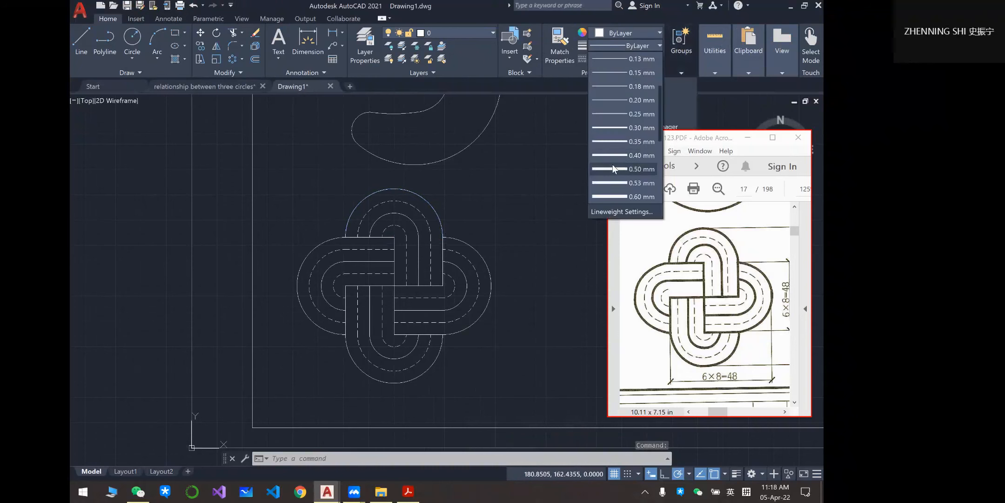
left_click(613, 169)
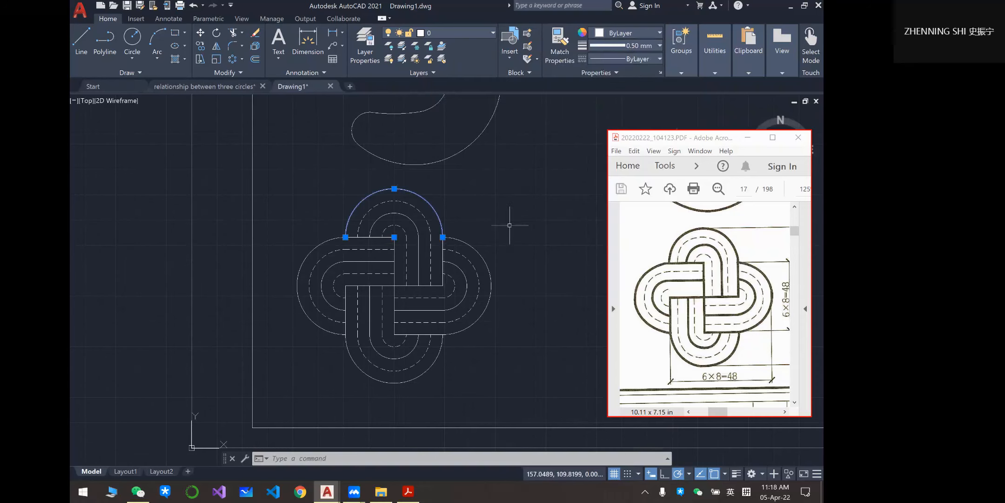
key("Escape")
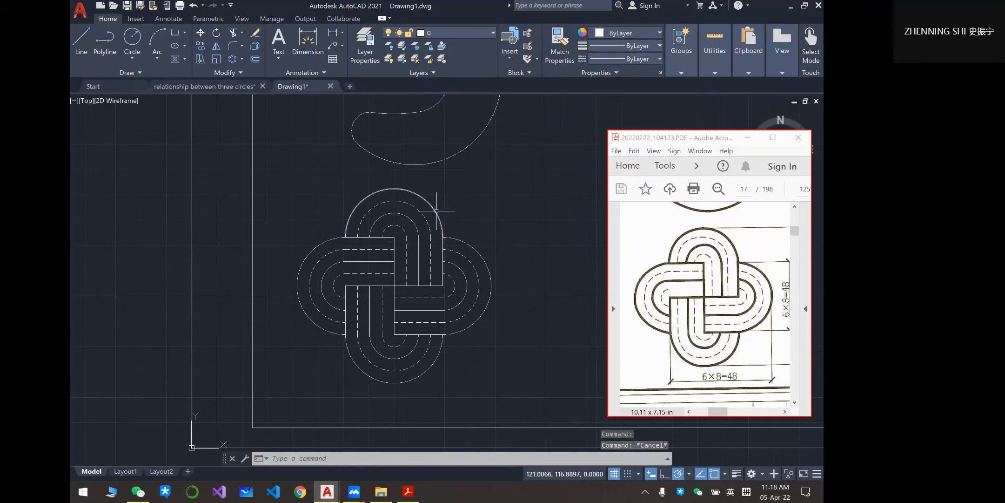
- Turn on lineweight display for the drawing
left_click(436, 211)
key("Escape")
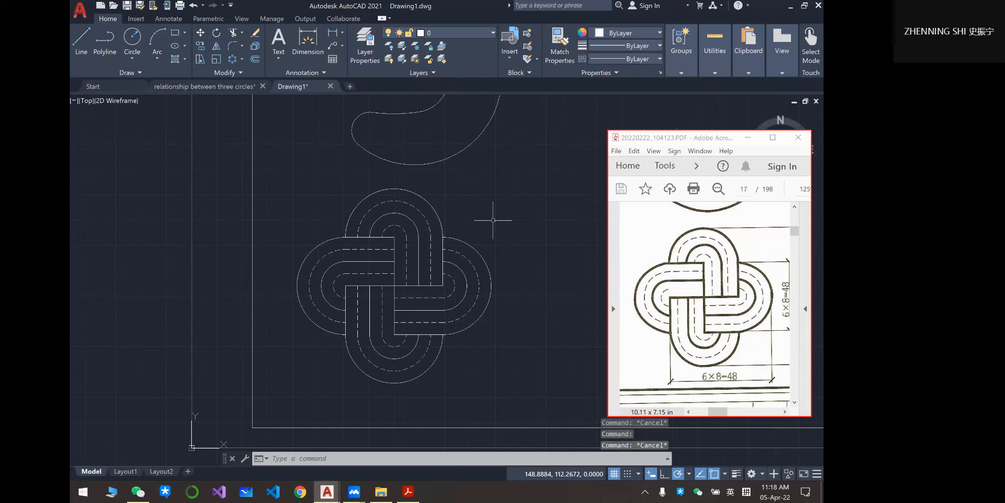
left_click(736, 474)
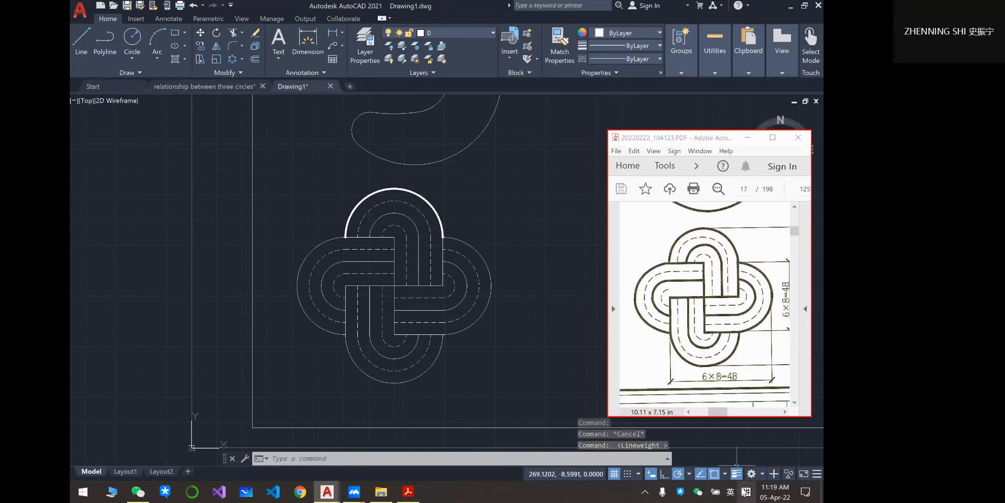
- Match the upper loop's 0.50 mm outermost arc to the right loop's solid outer and inner arcs and the inner horizontal line
left_click(422, 197)
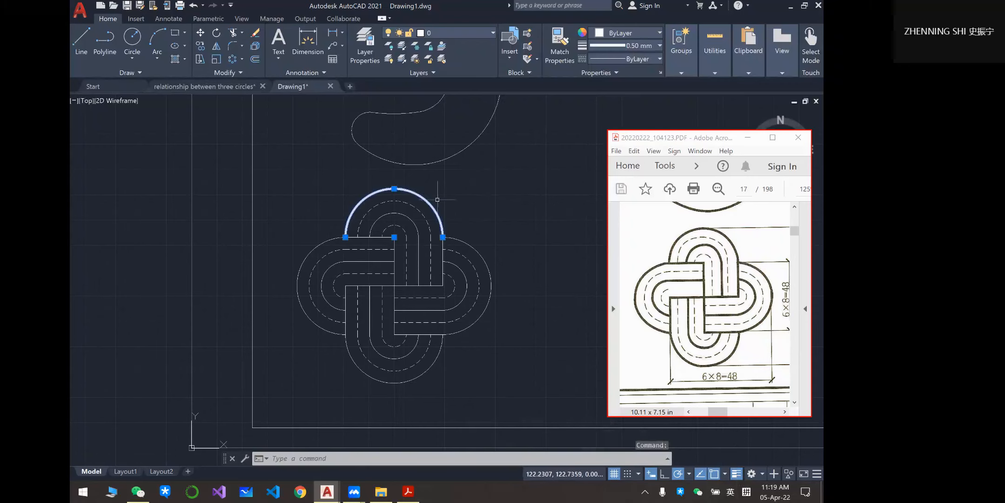
left_click(615, 45)
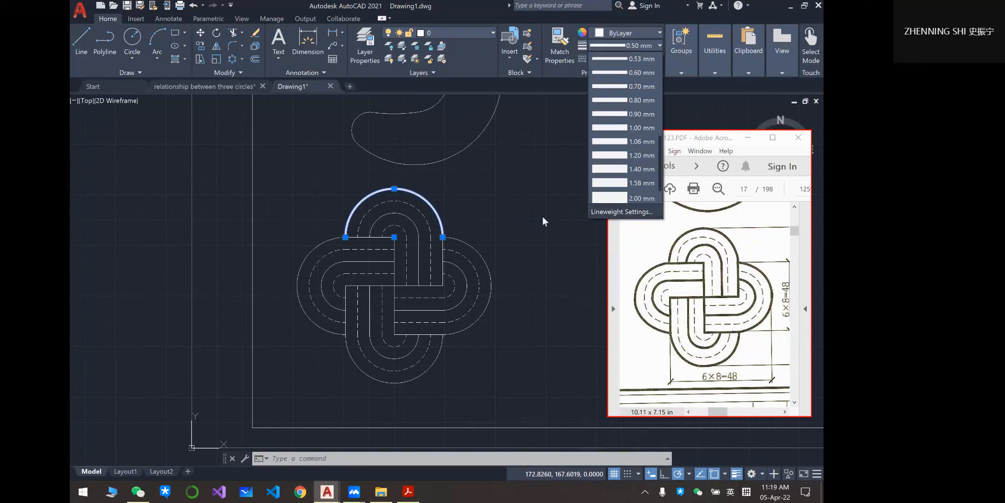
left_click(542, 217)
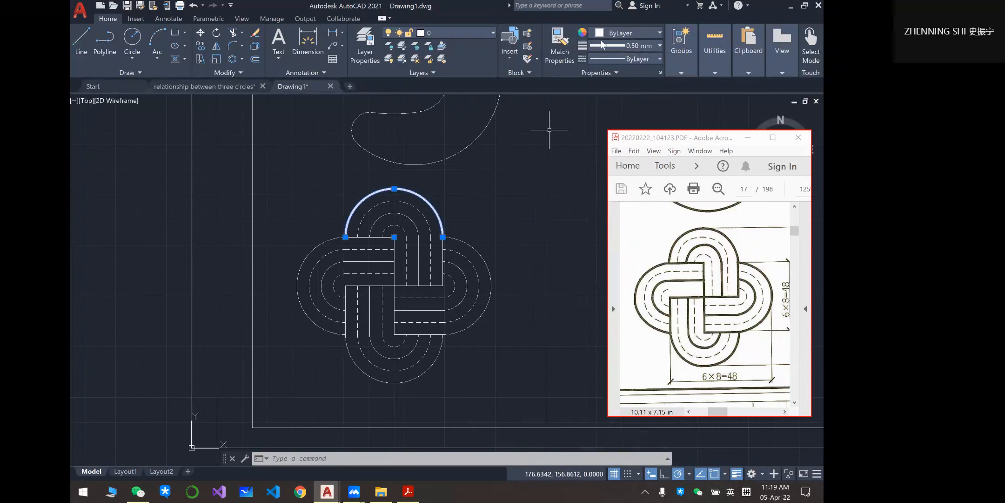
left_click(558, 39)
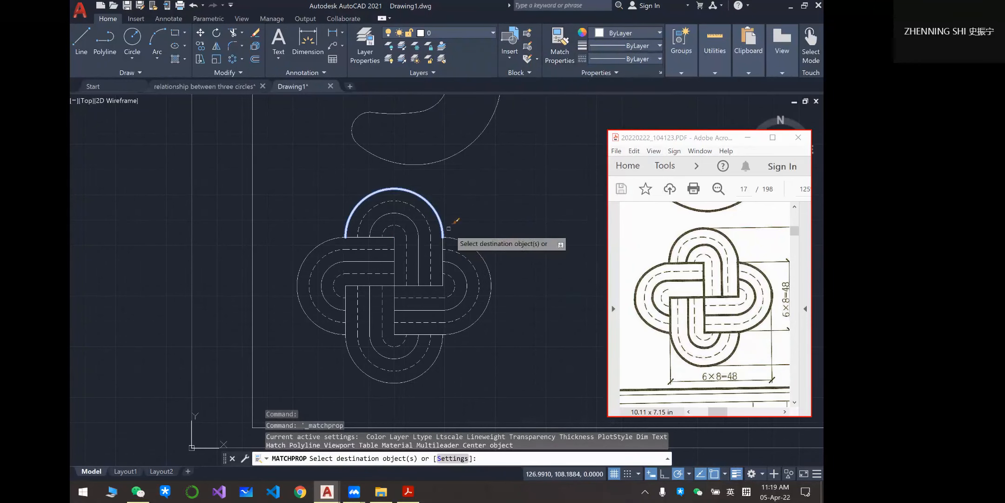
left_click(458, 241)
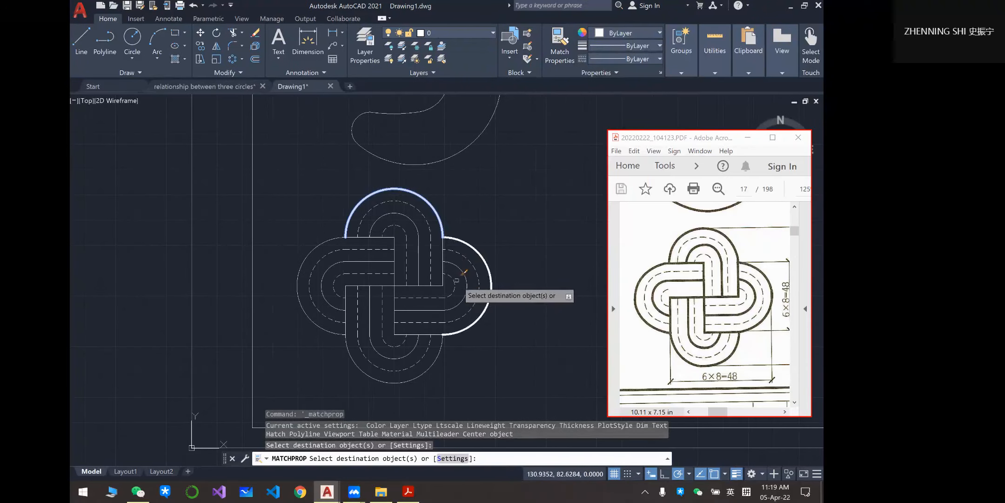
left_click(465, 278)
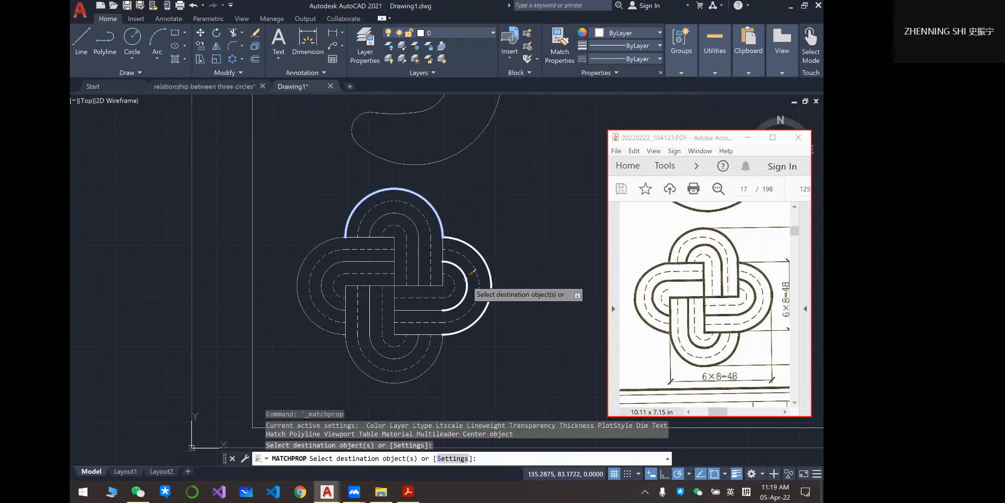
left_click(424, 309)
- Apply the same 0.50 mm lineweight to the upper loop's end edge, solid inner arc and lines, and all remaining solid knot outlines
left_click(424, 285)
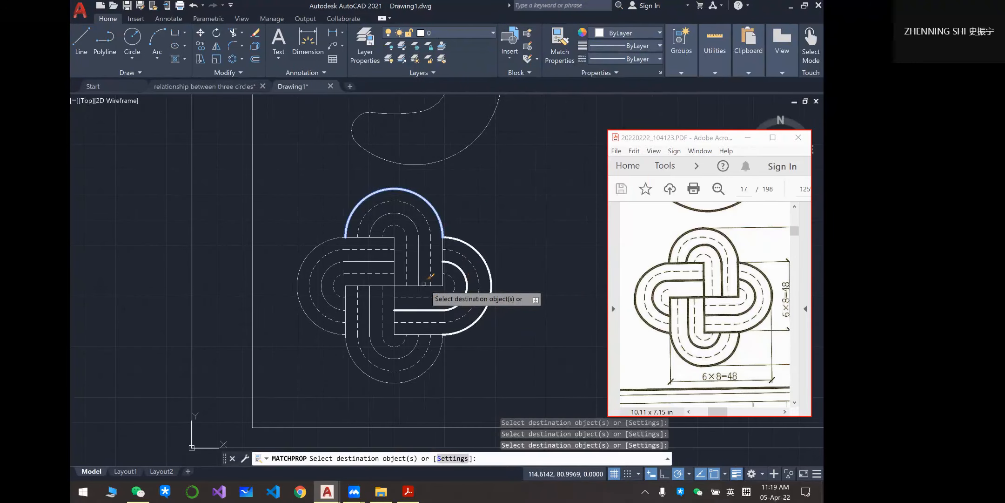
left_click(418, 273)
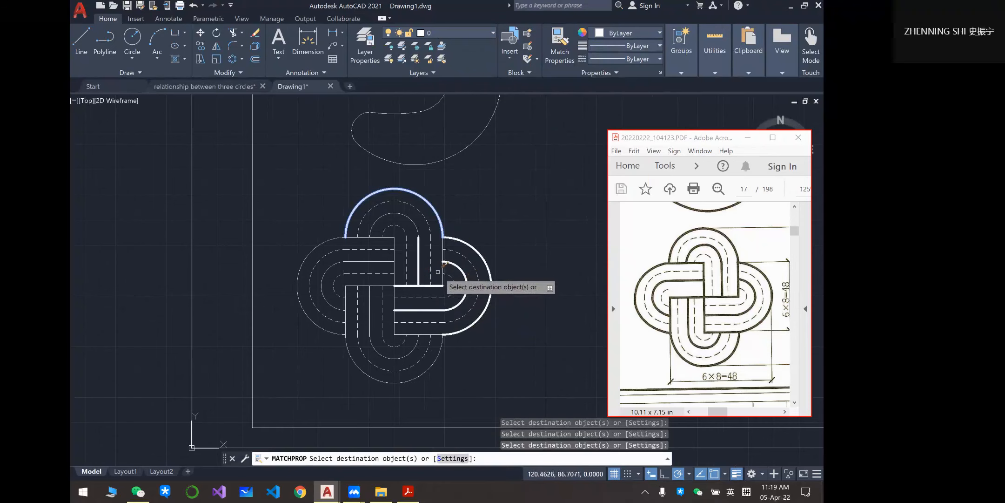
left_click(442, 270)
left_click(413, 222)
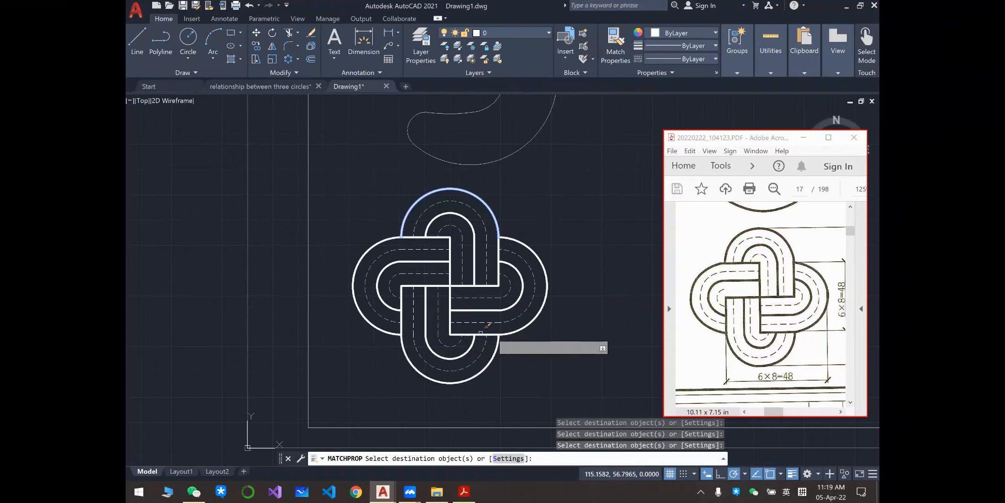
key("Escape")
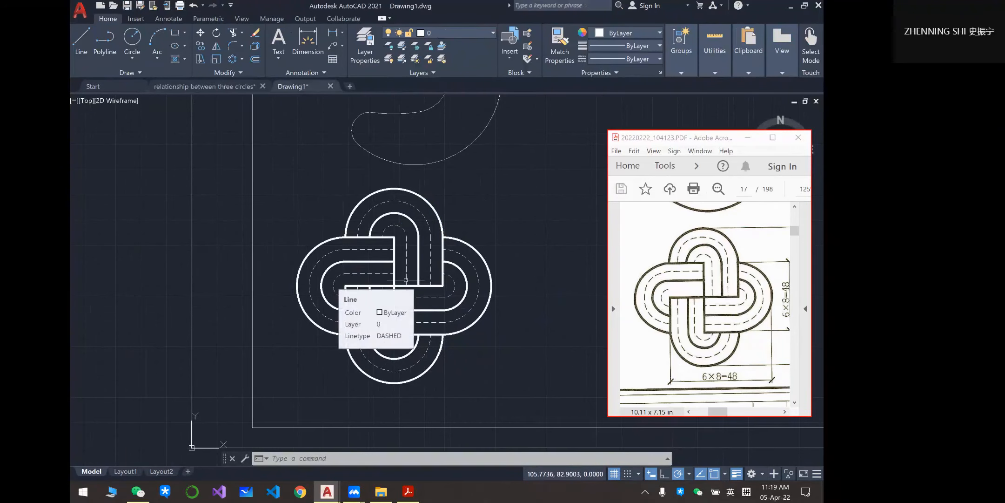
- Set the lineweight of the whole hook-shaped figure, including its two circles, to 0.50 mm
scroll(382, 258, "down", 2)
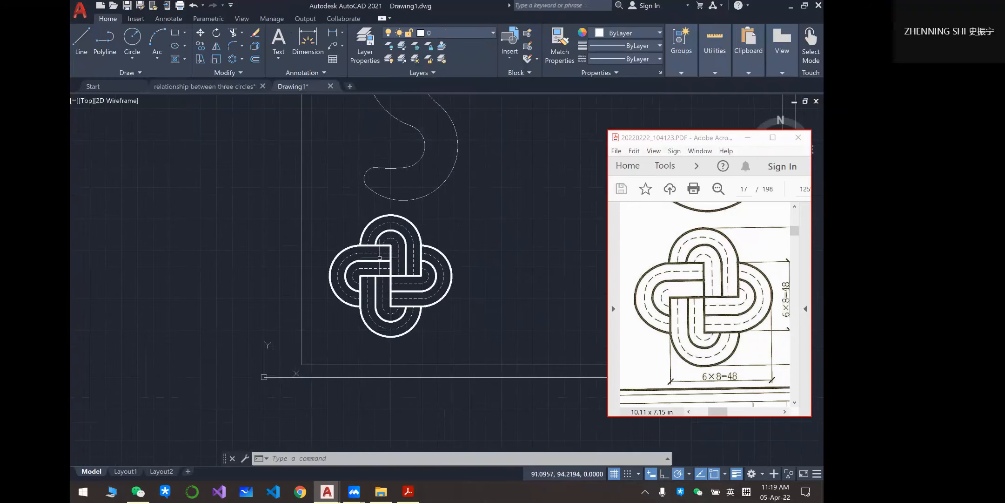
mouse_move(427, 238)
middle_mouse_down()
mouse_move(326, 256)
mouse_move(318, 281)
mouse_move(339, 315)
middle_mouse_up()
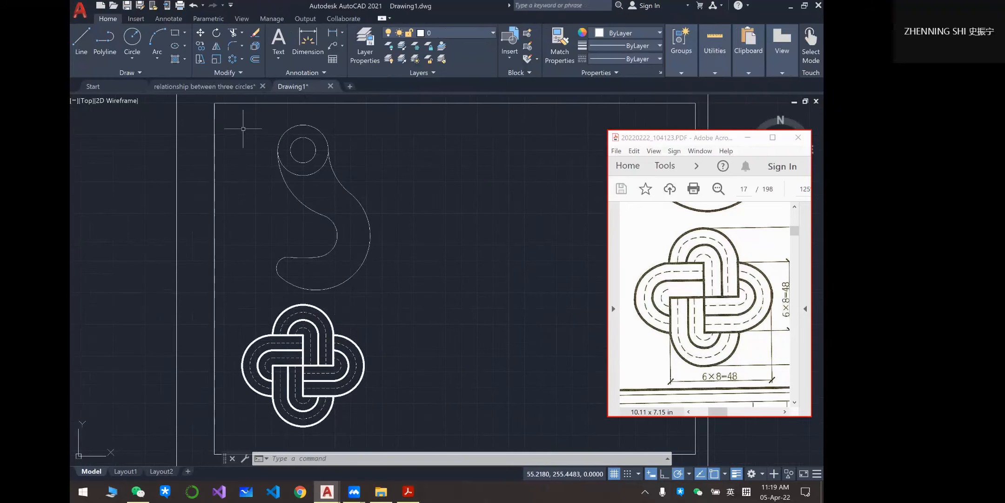
left_click(240, 110)
left_click(437, 294)
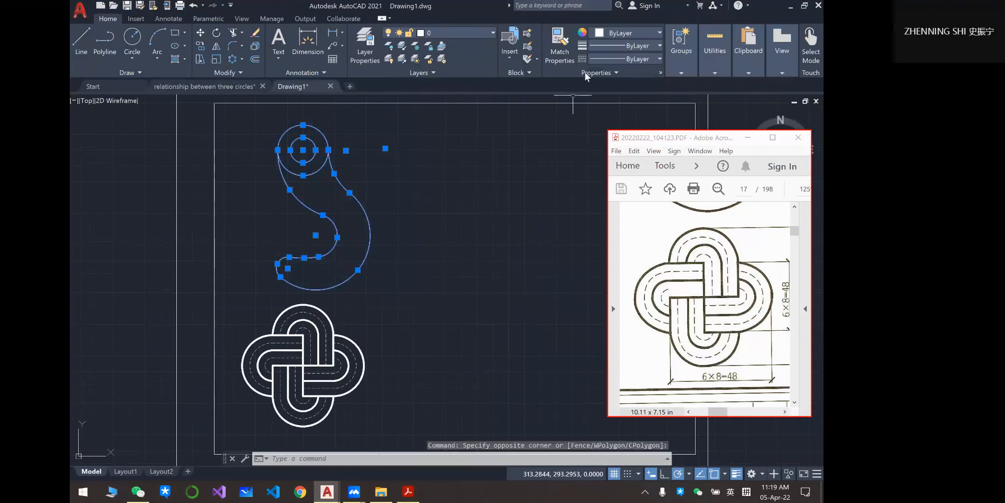
left_click(632, 45)
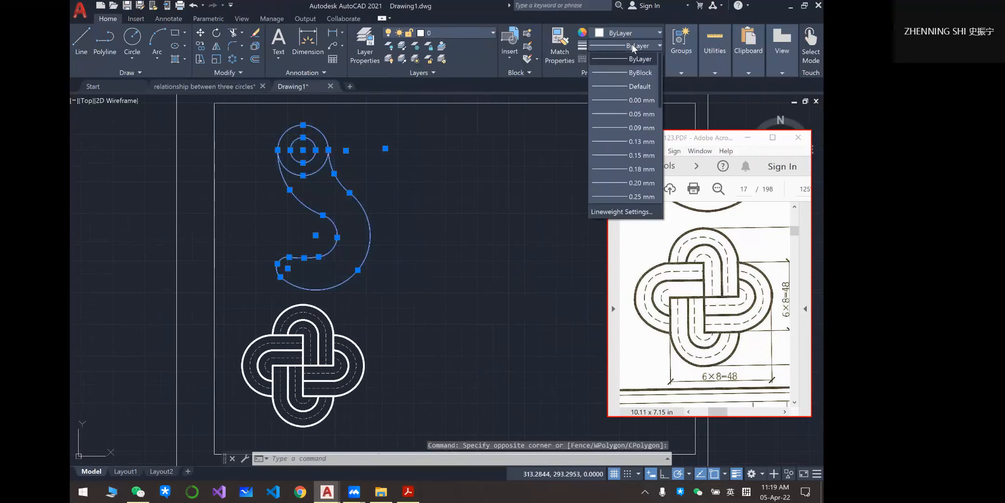
left_click(637, 168)
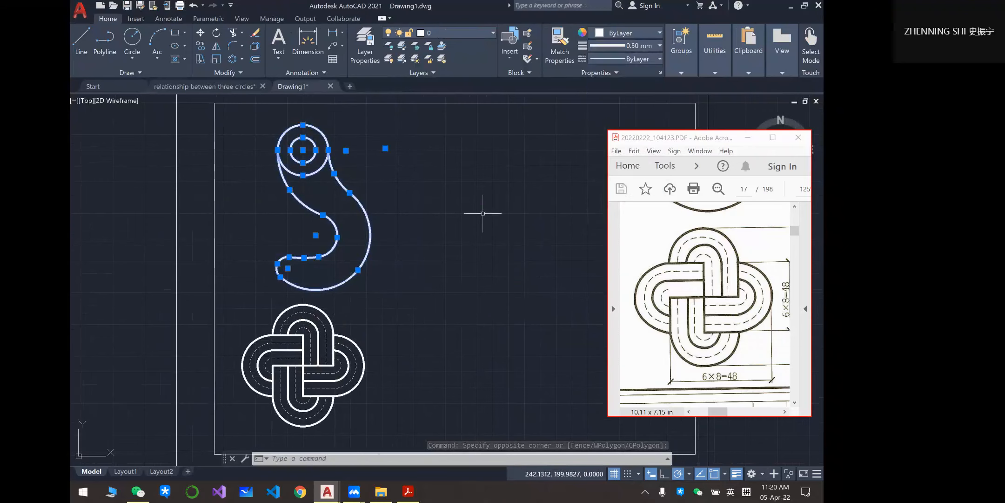
key("Escape")
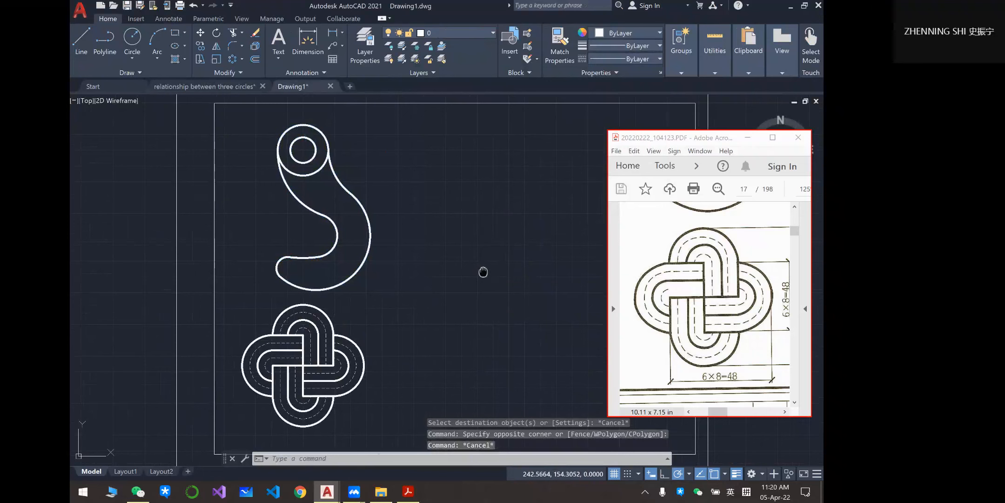
- Bring the parabola figure with the 120 and 60 dimensions fully into view in the reference PDF
middle_click_drag(483, 272, 389, 260)
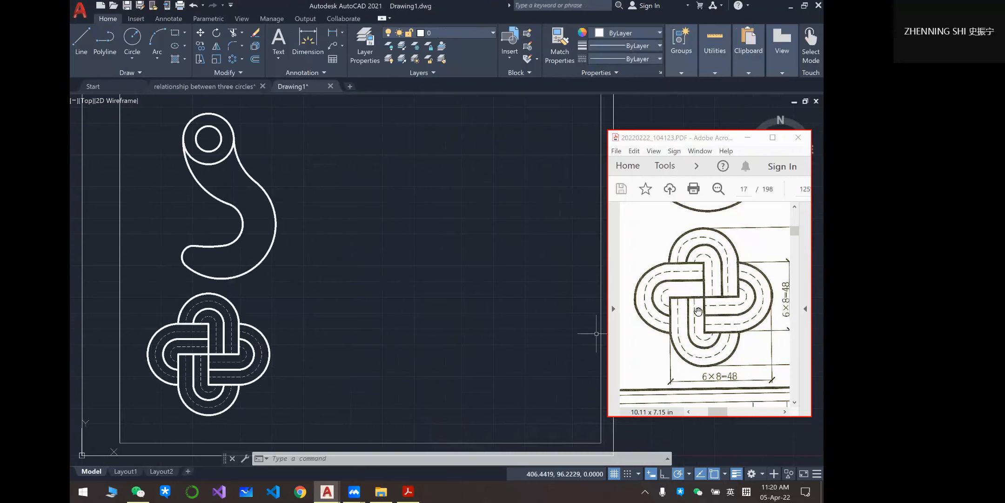
left_click(718, 411)
left_click_drag(717, 409, 749, 410)
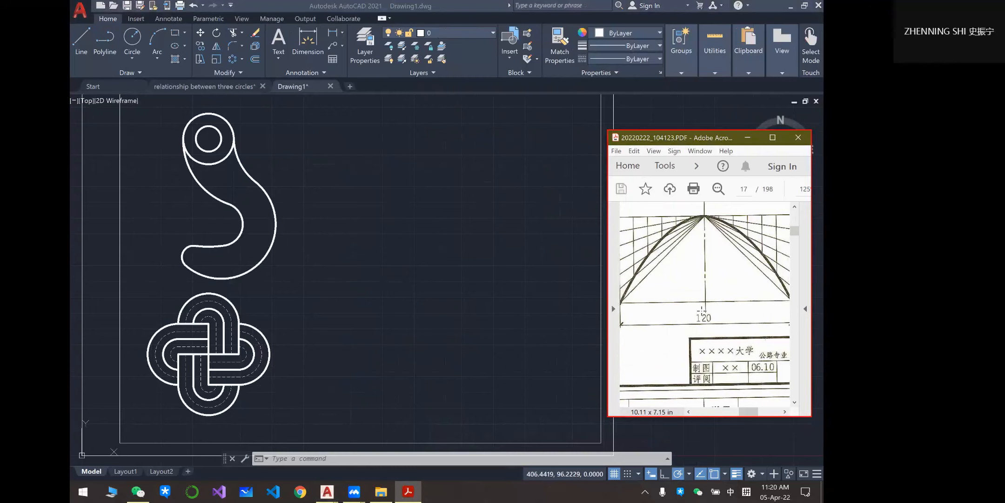
scroll(701, 310, "down", 1, "ctrl")
left_click_drag(743, 411, 749, 414)
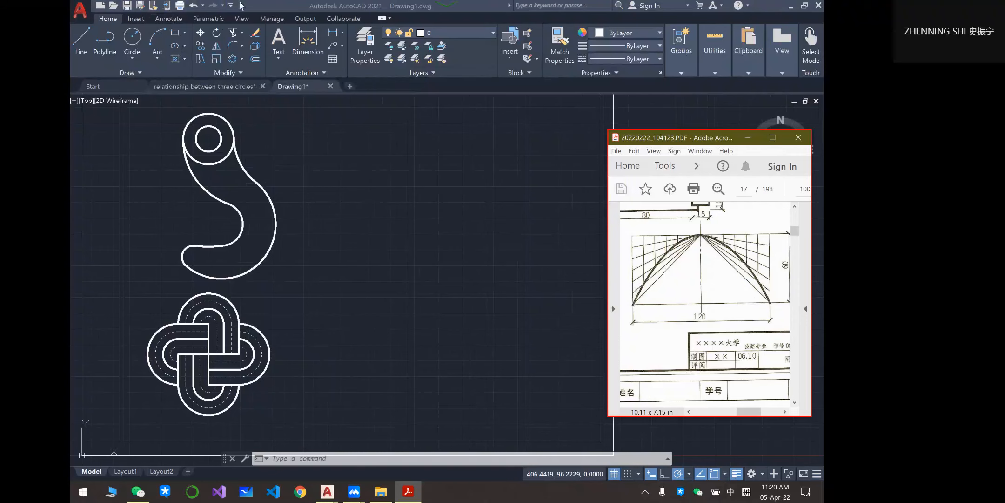
- Place a point at coordinates 240,125 in the empty area beside the hook and knot figures
left_click(130, 73)
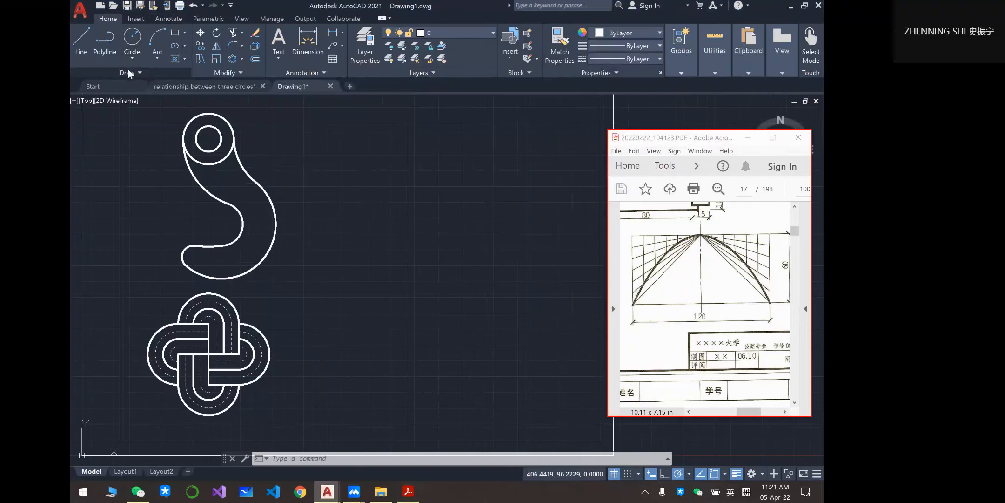
left_click(128, 72)
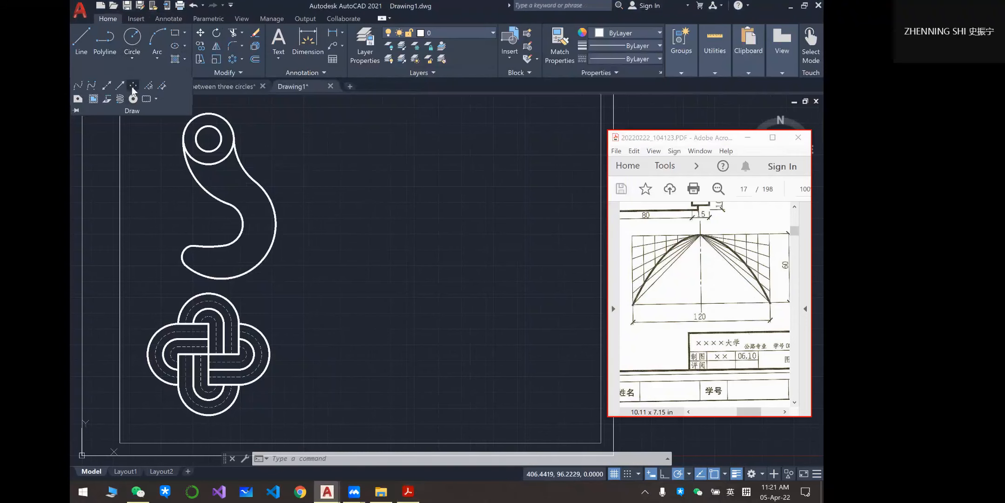
left_click(132, 85)
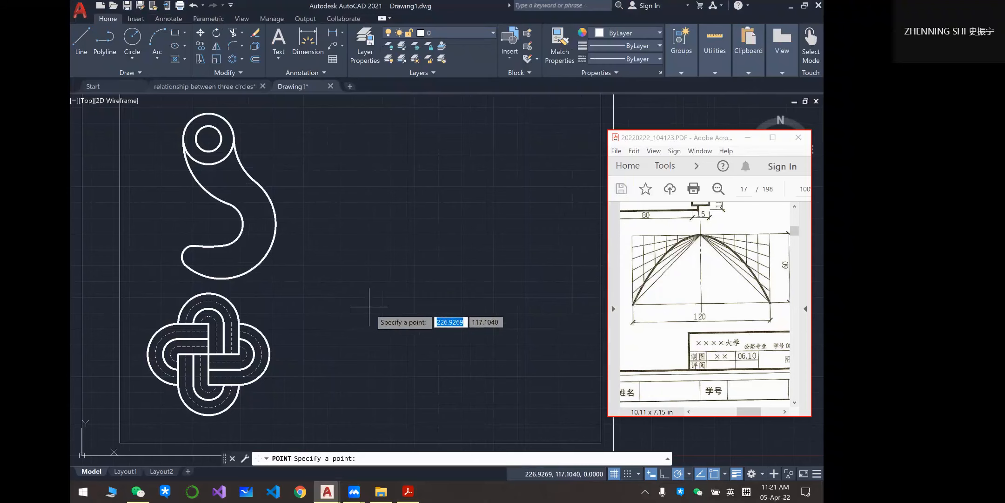
type("240")
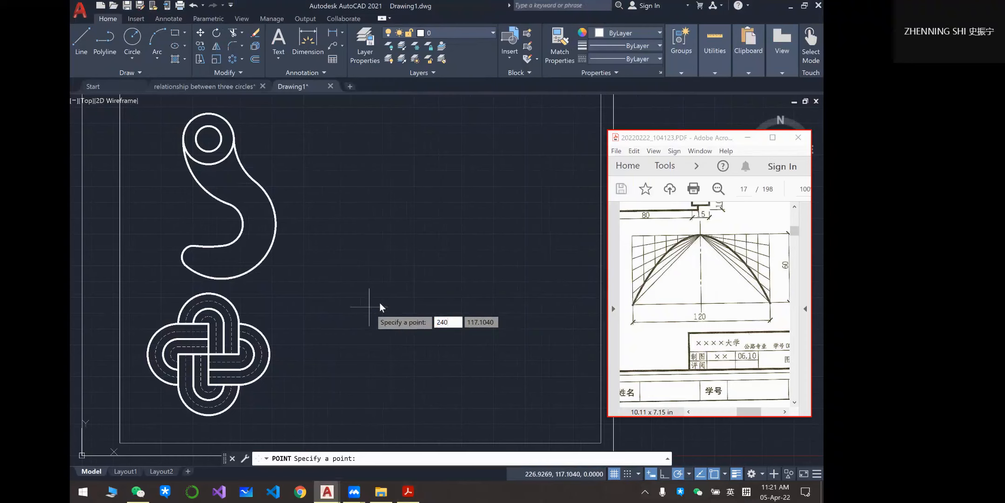
key("Tab")
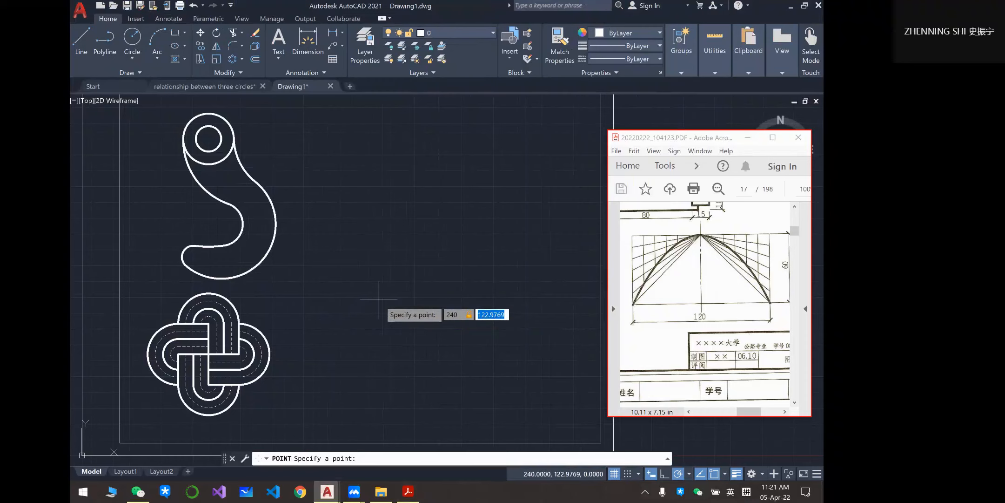
type("125")
key("Return")
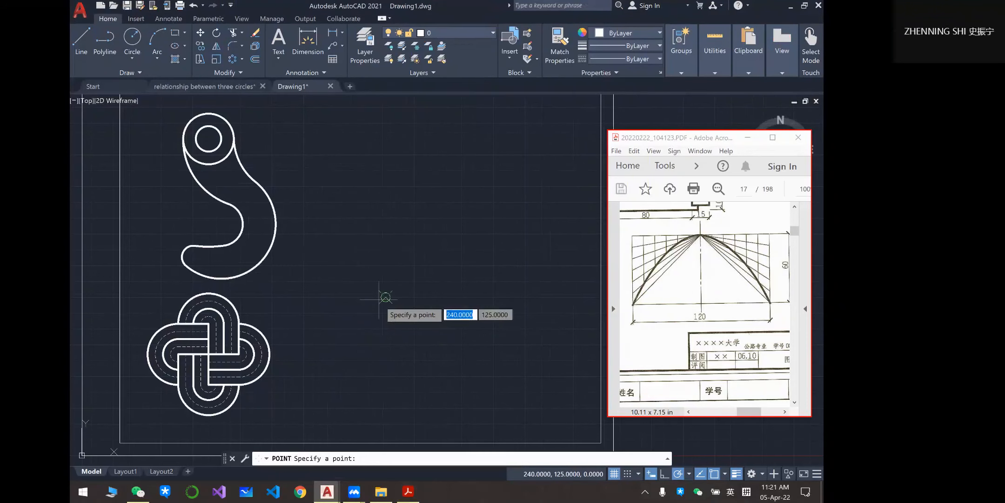
middle_click_drag(395, 331, 353, 292)
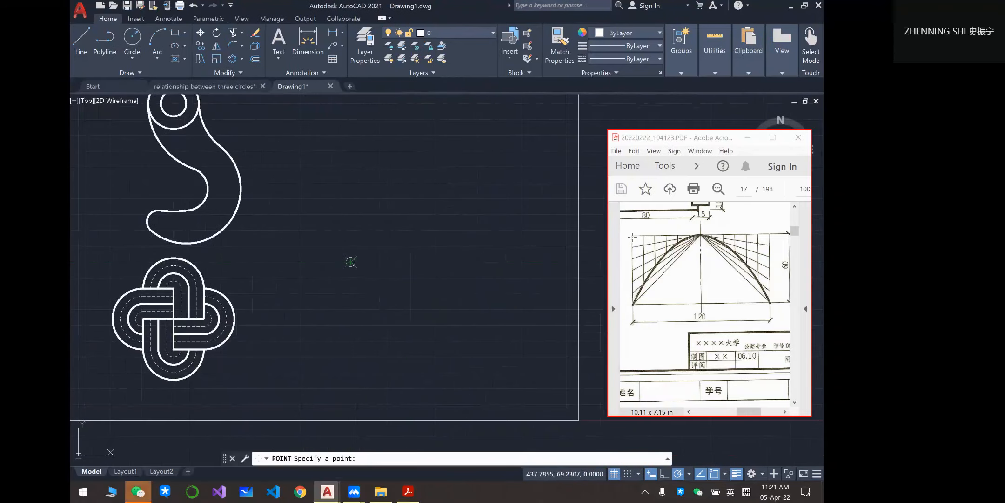
- Switch to WeChat, view the knot image posted in the Civil Engineering Drawing group, and return to the AutoCAD drawing
mouse_move(697, 491)
left_click(694, 458)
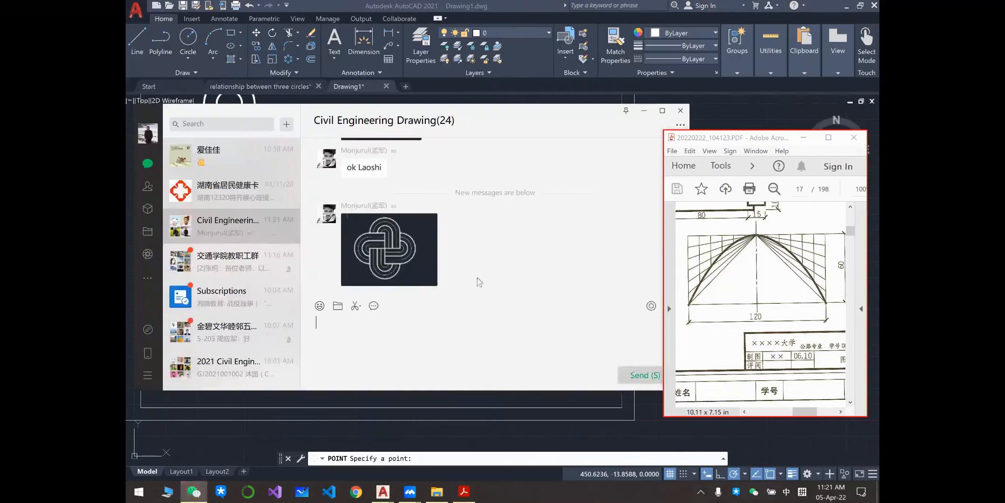
left_click(394, 256)
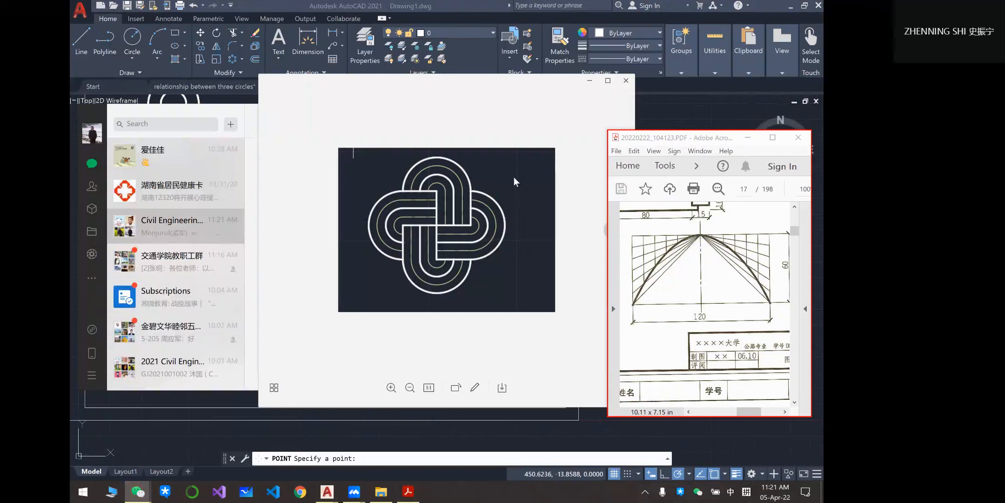
left_click(626, 80)
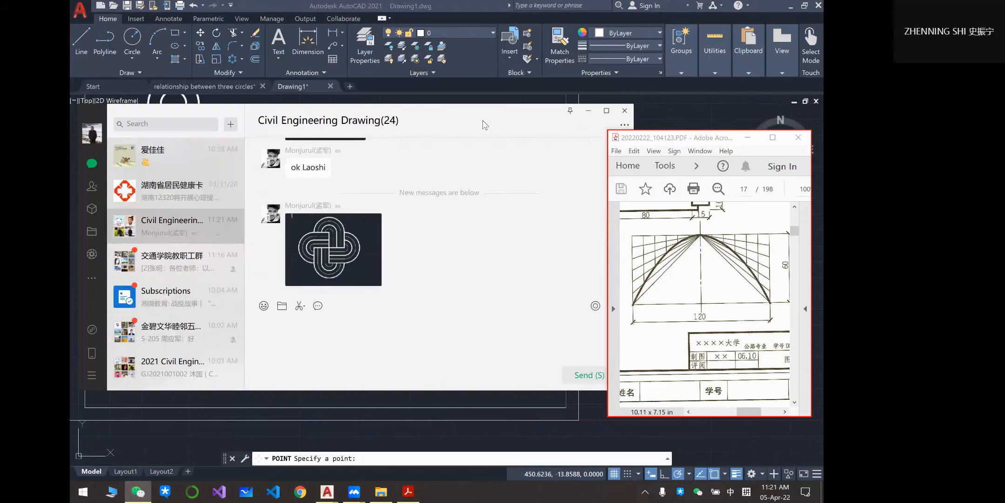
left_click(588, 111)
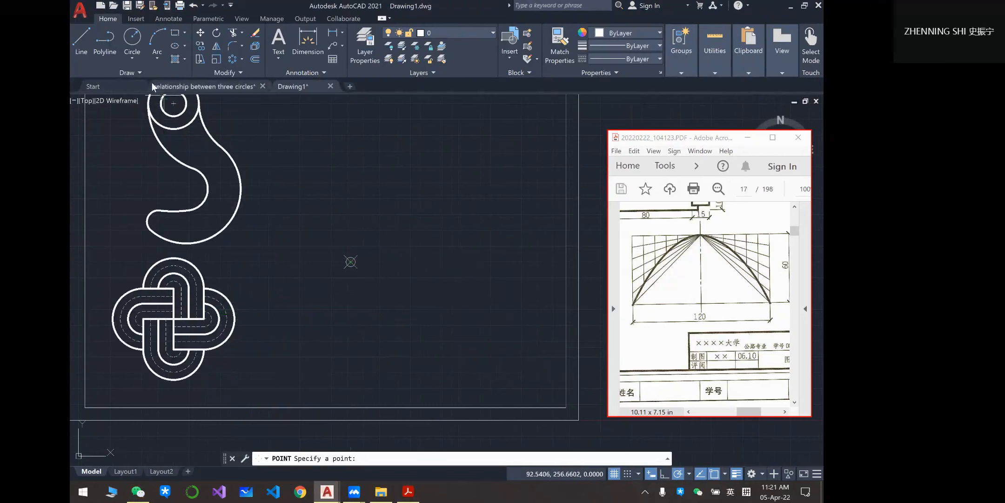
- Check that dynamic pointer input uses Cartesian format with relative coordinates, and accept the drafting settings
right_click(653, 473)
left_click(629, 458)
left_click(387, 232)
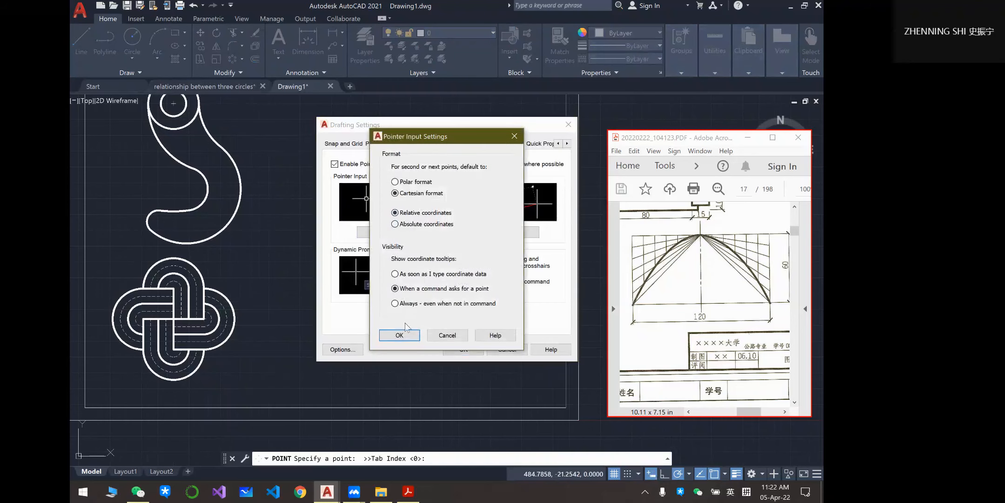
left_click(399, 335)
left_click(463, 349)
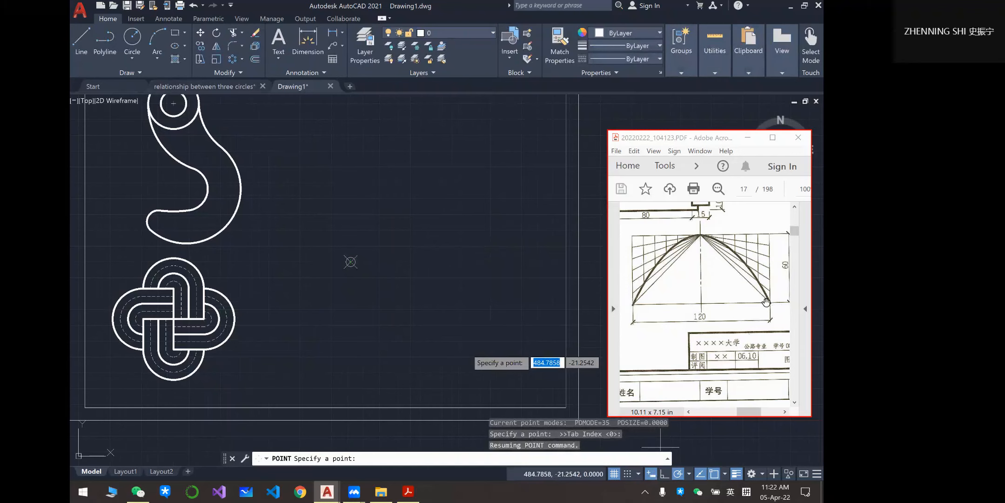
- Draw a rectangle 120 wide and 60 high, starting from the placed point
left_click(175, 32)
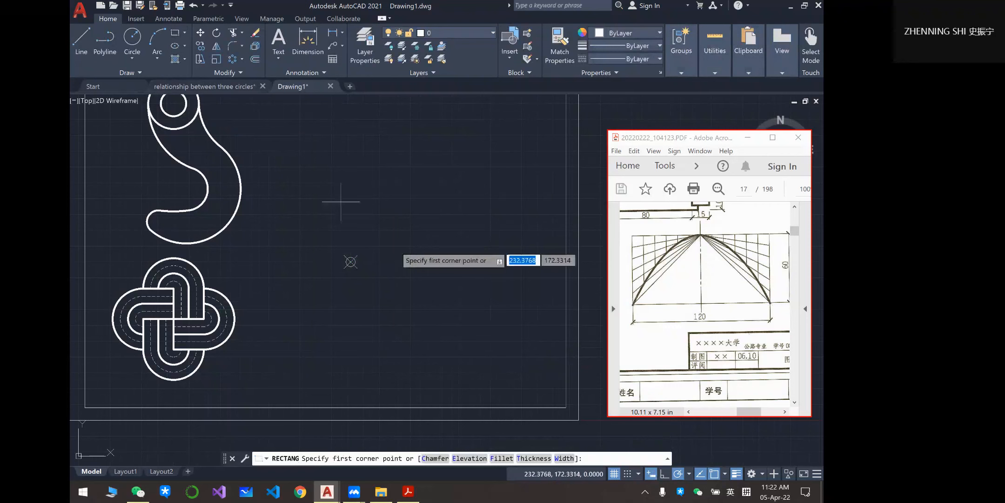
left_click(351, 262)
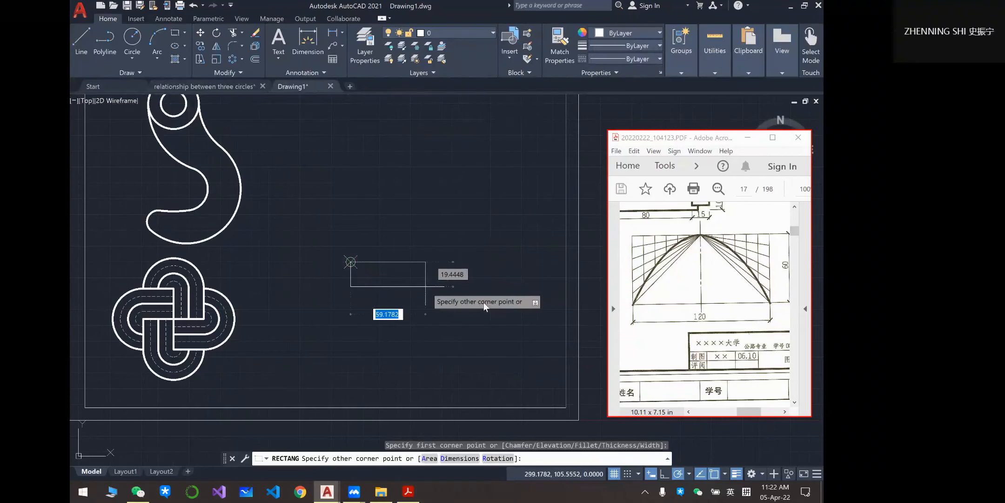
type("120")
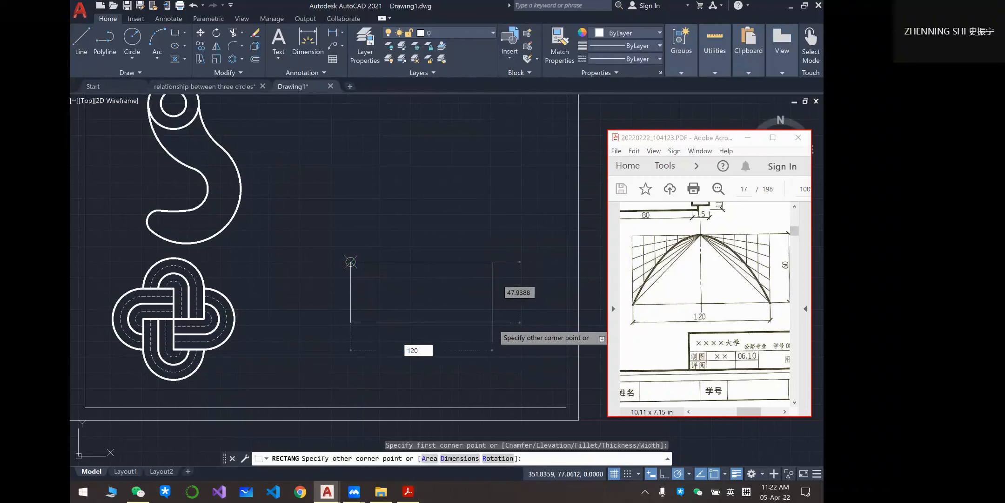
key("Tab")
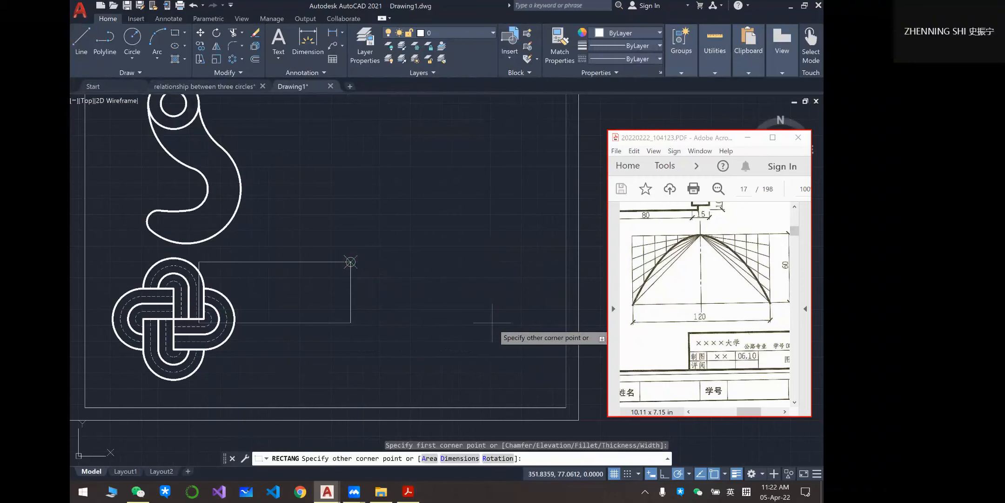
type("60")
key("Return")
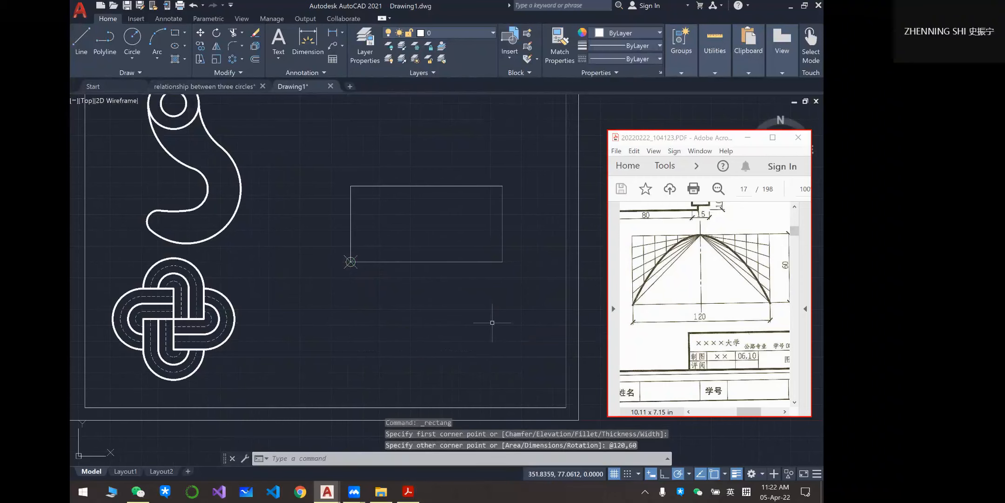
- Move the 120 by 60 rectangle straight down so that its upper-left corner sits on the point
mouse_move(432, 274)
middle_mouse_down()
mouse_move(417, 331)
mouse_move(422, 236)
middle_mouse_up()
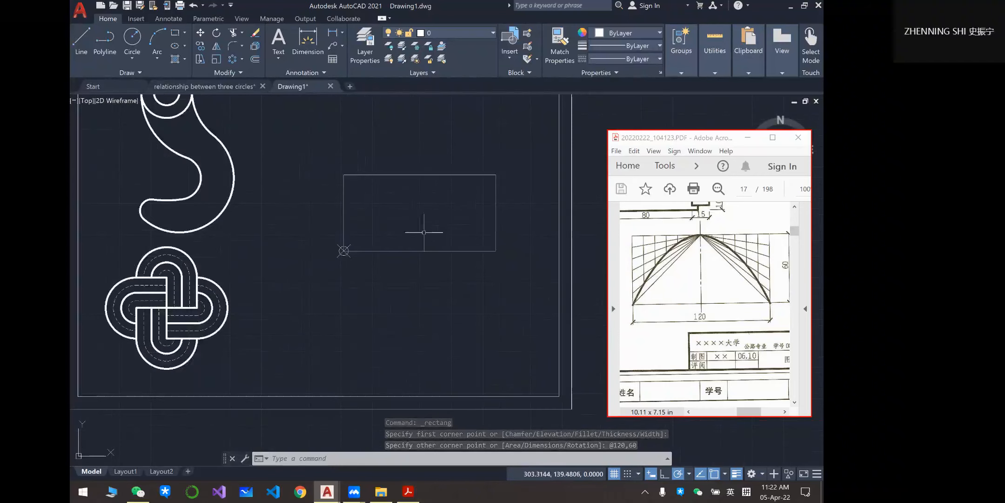
left_click(400, 251)
left_click(201, 32)
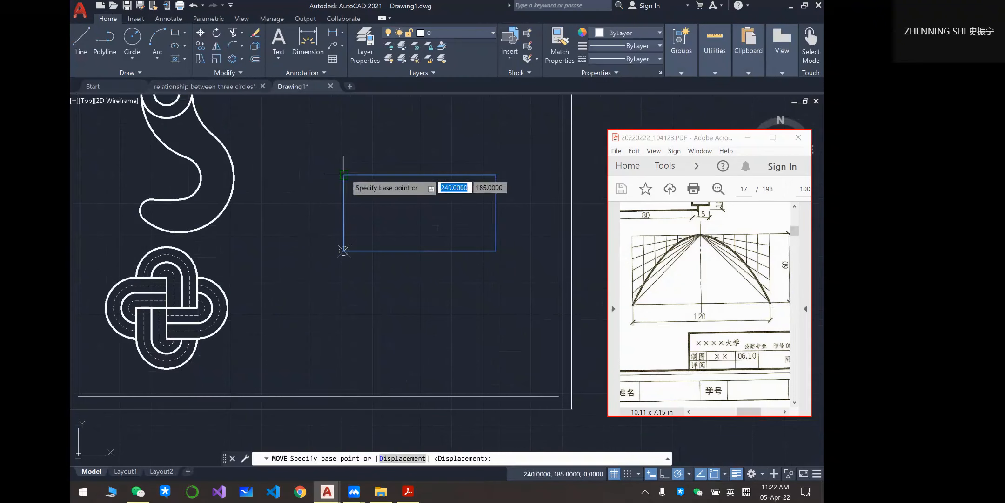
left_click(344, 251)
key("Escape")
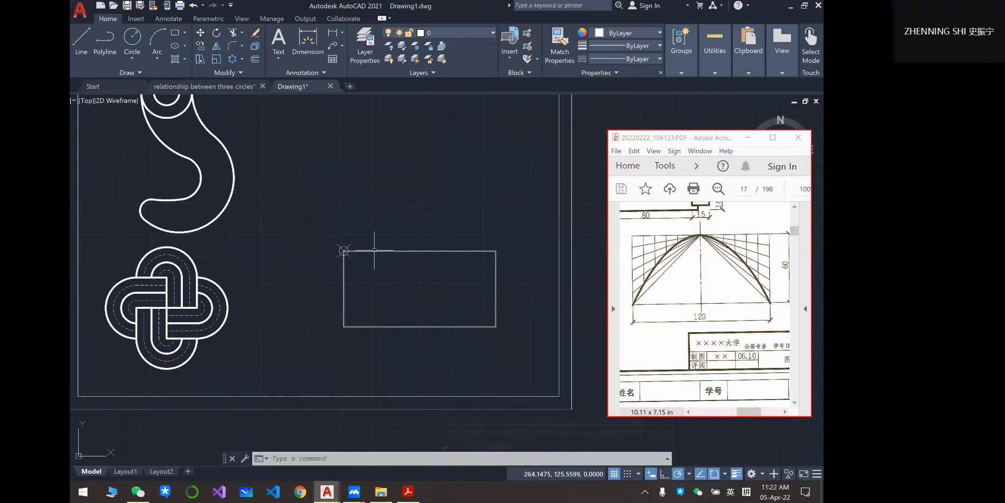
- Delete the reference point at the rectangle's upper-left corner
left_click(317, 229)
left_click(383, 273)
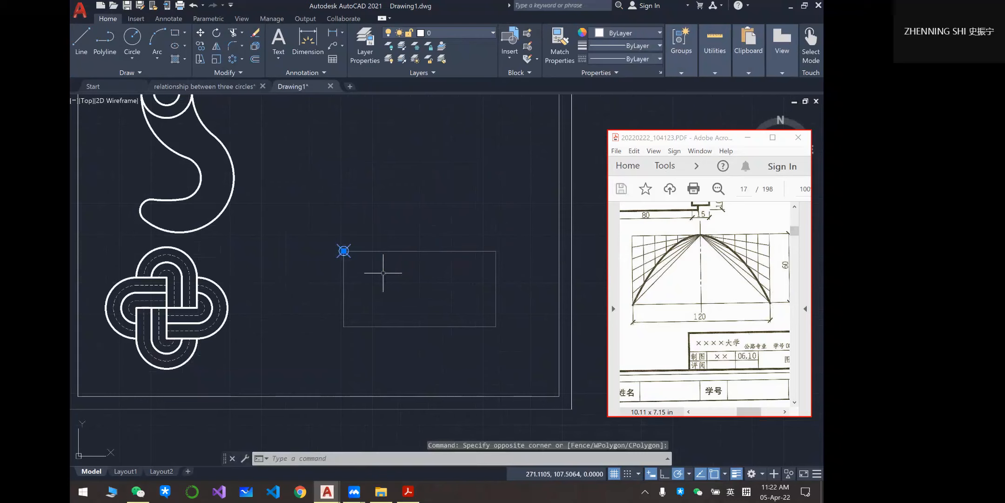
key("Delete")
- Explode the 120 by 60 rectangle into separate lines
left_click(384, 250)
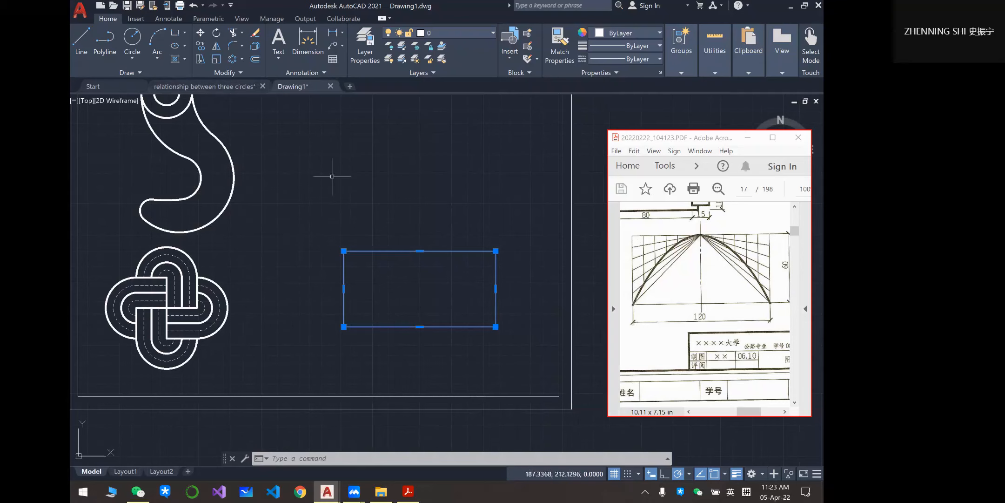
key("Escape")
left_click(404, 250)
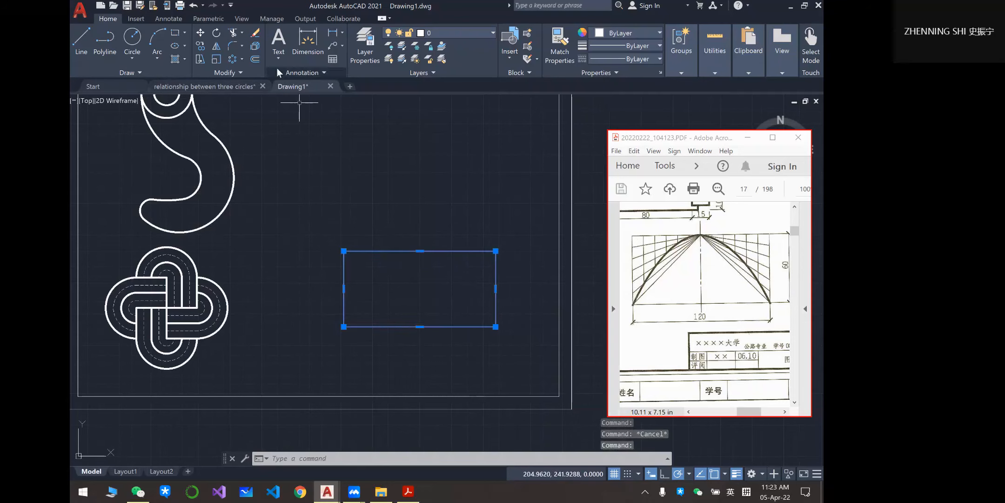
left_click(255, 46)
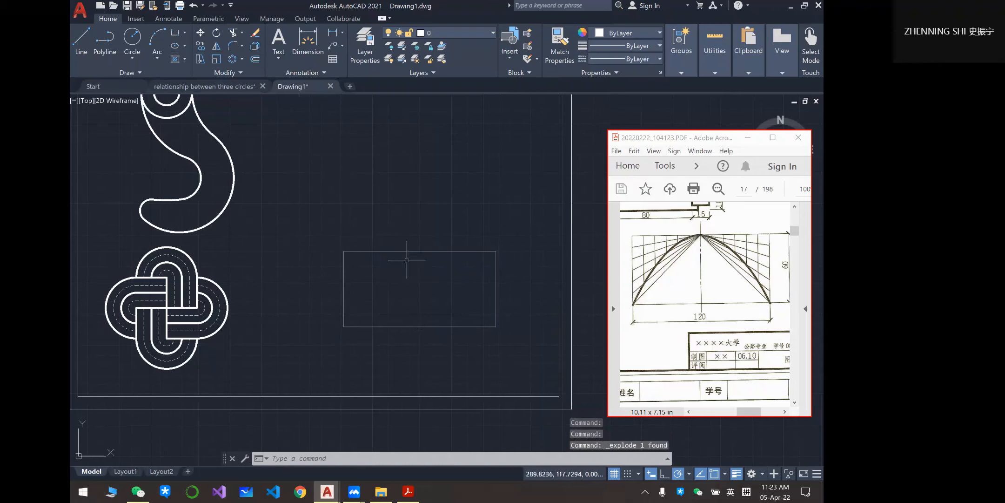
left_click(404, 250)
key("Escape")
left_click(344, 274)
key("Escape")
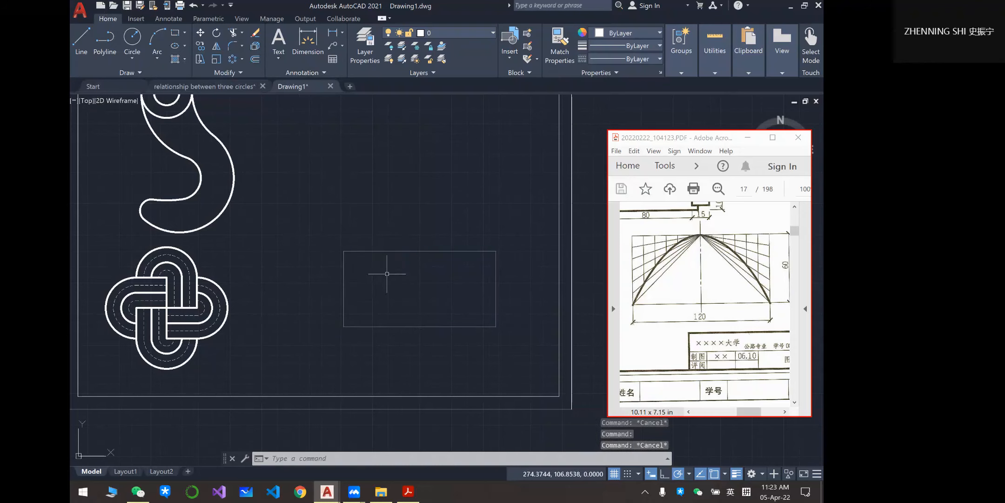
- Divide the rectangle's top edge into 12 equal segments with point markers
left_click(128, 74)
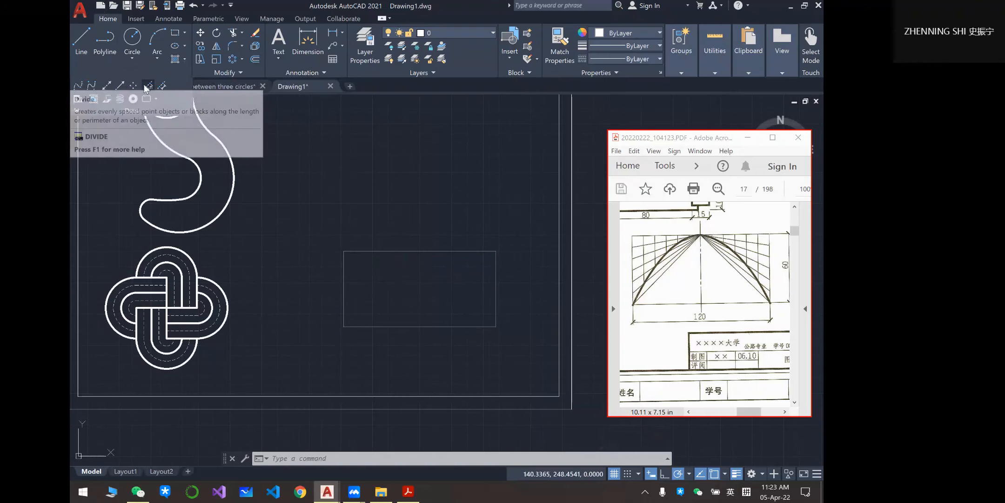
left_click(149, 86)
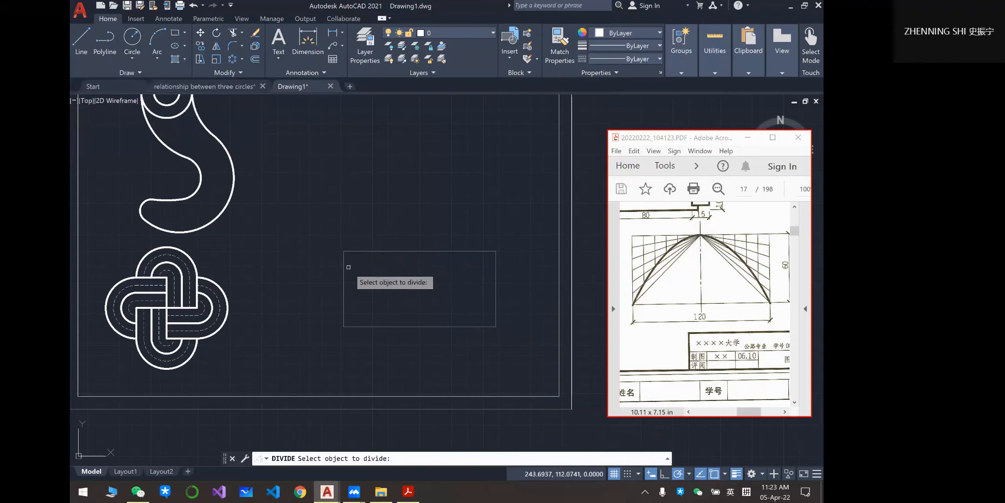
left_click(370, 252)
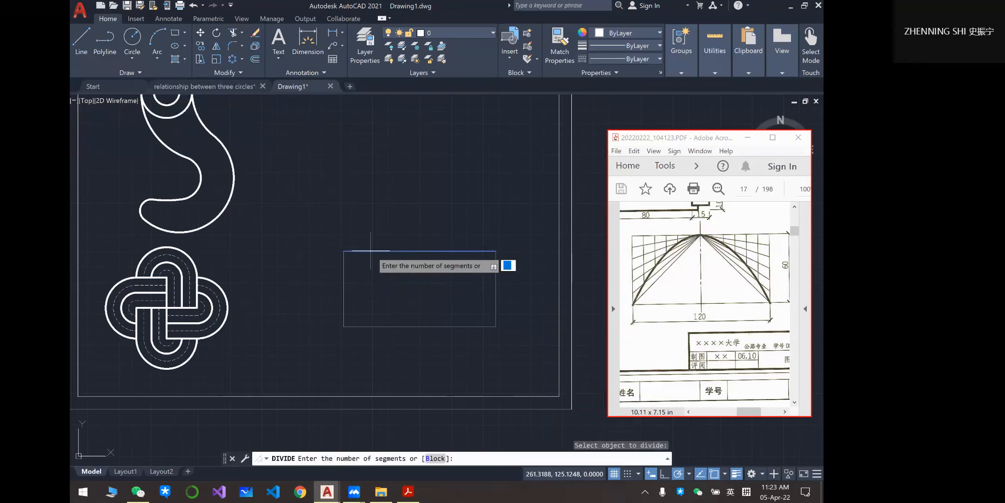
type("12")
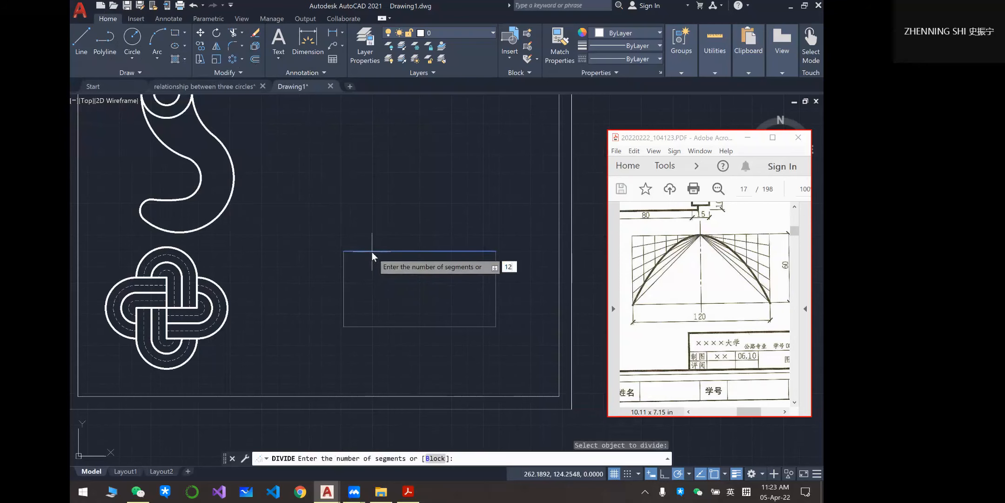
key("Return")
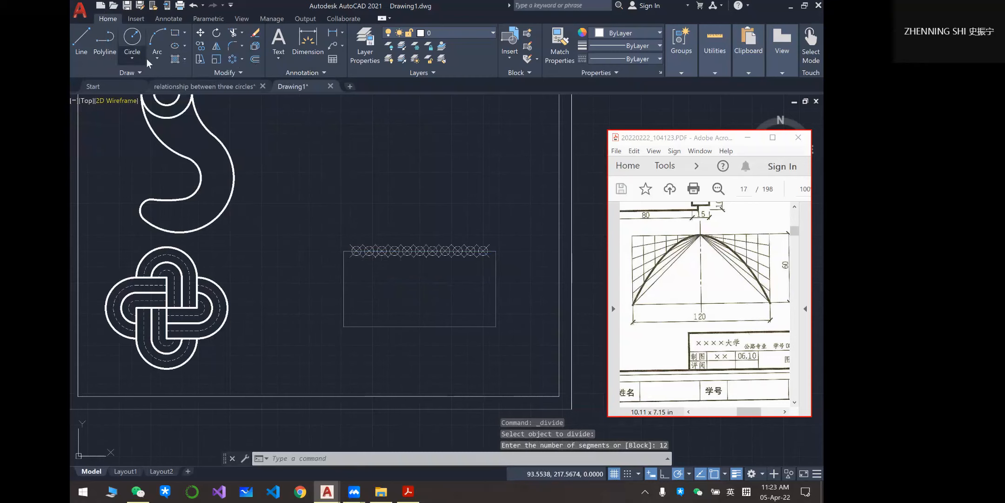
- Divide the rectangle's left edge into 6 equal segments with point markers
left_click(140, 71)
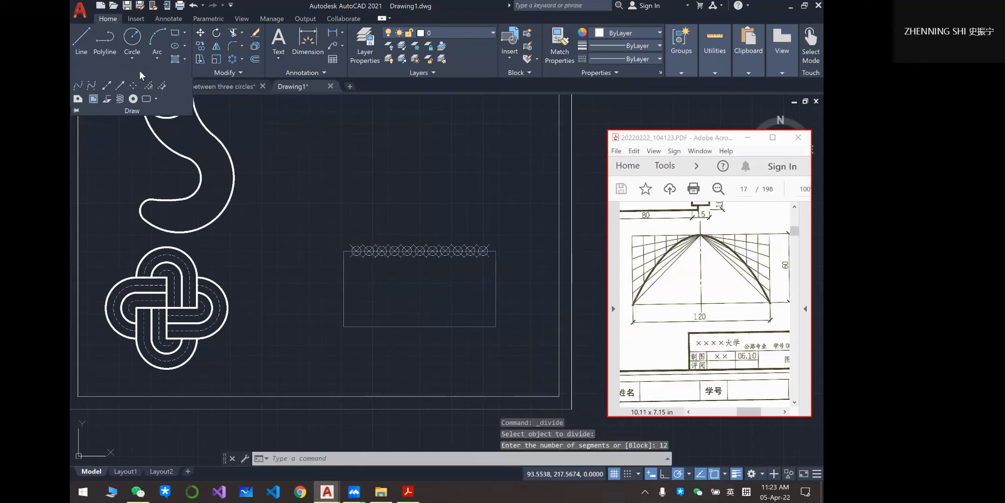
left_click(161, 86)
left_click(344, 295)
type("6")
key("Return")
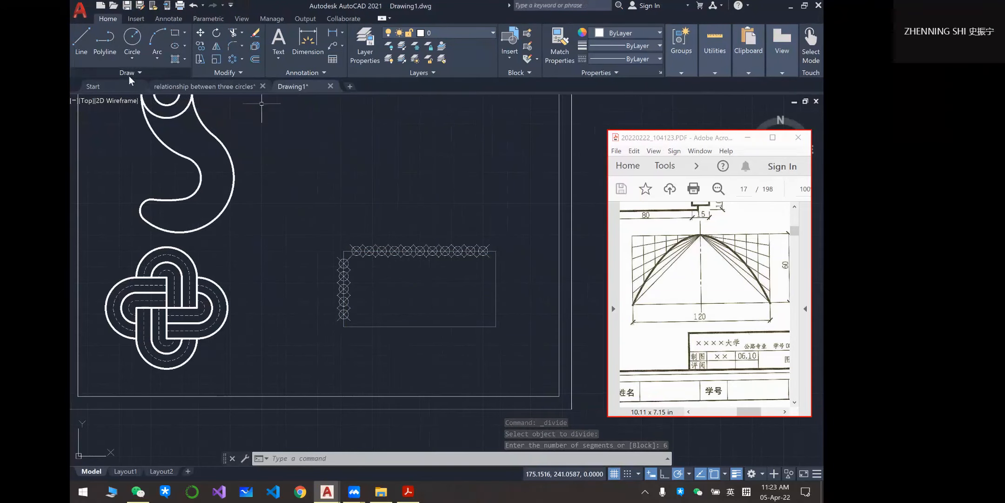
- Divide the rectangle's right edge into 6 equal segments with point markers
left_click(129, 73)
left_click(132, 87)
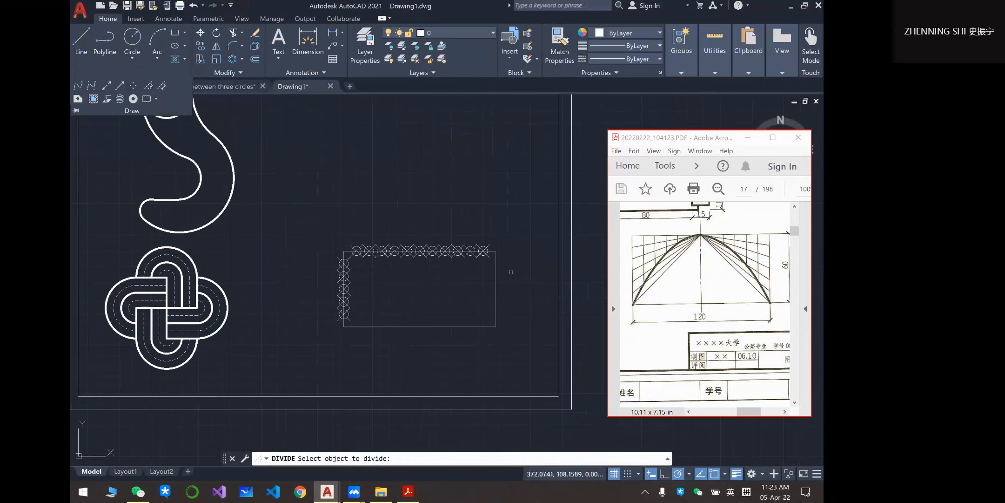
left_click(496, 279)
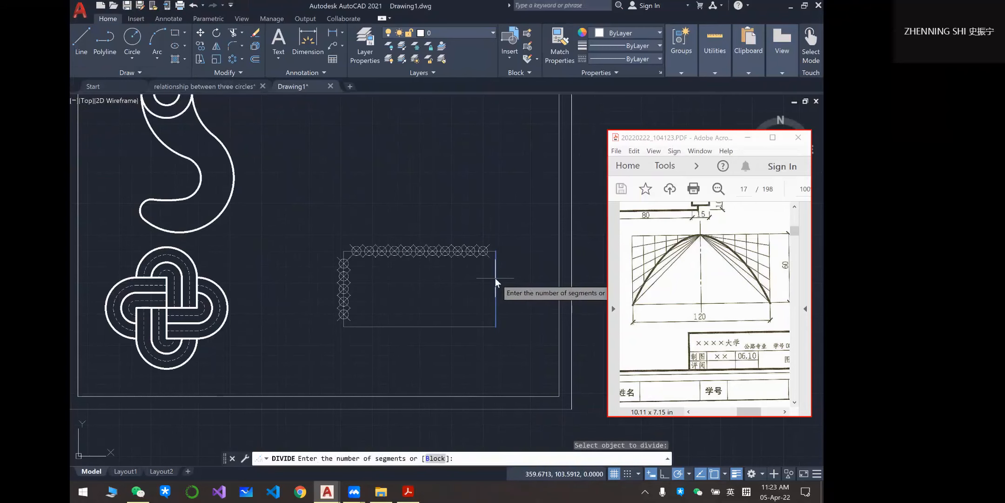
type("6")
key("Return")
- Regenerate the drawing with REGEN to refresh the display size of the division points
scroll(461, 302, "up", 6)
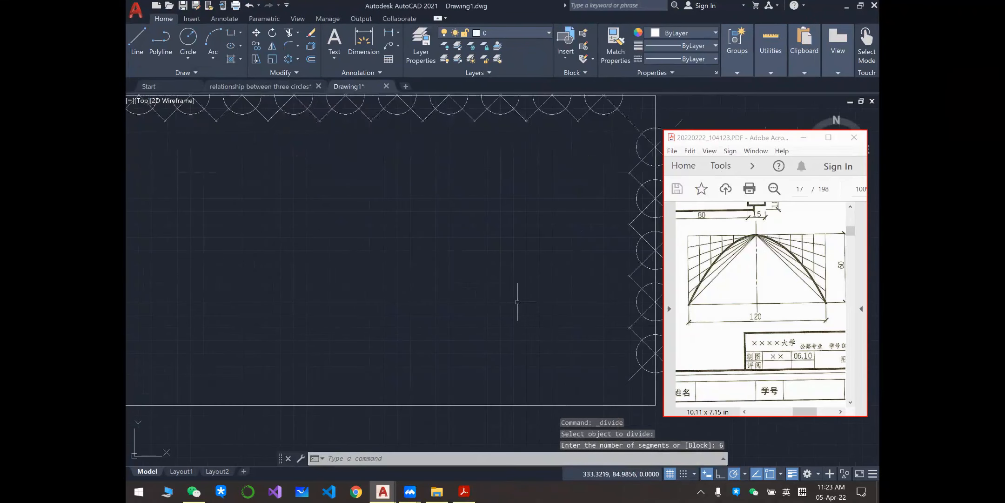
scroll(498, 295, "down", 5)
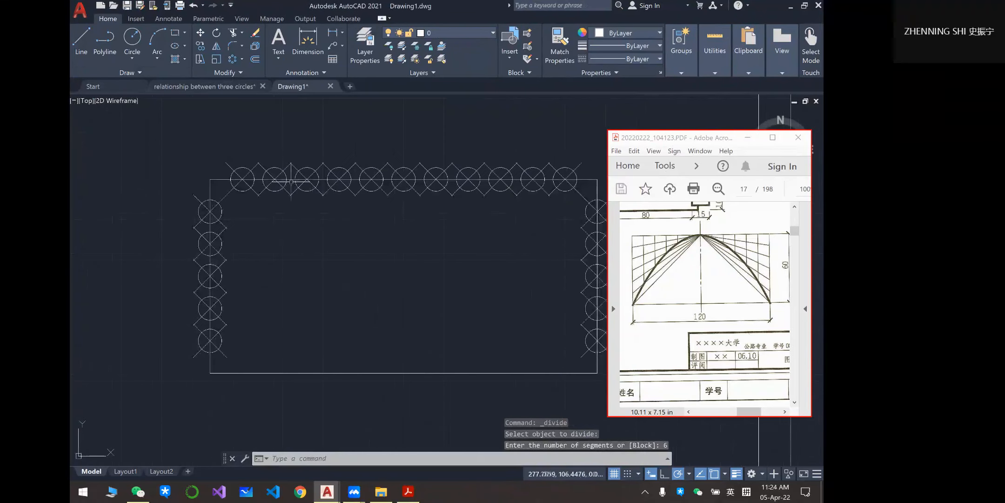
middle_click_drag(346, 198, 264, 210)
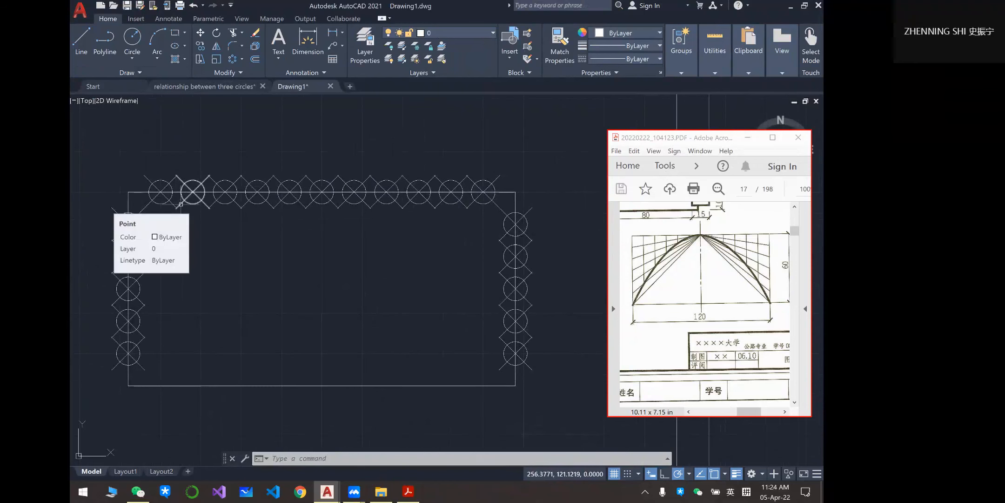
left_click(366, 460)
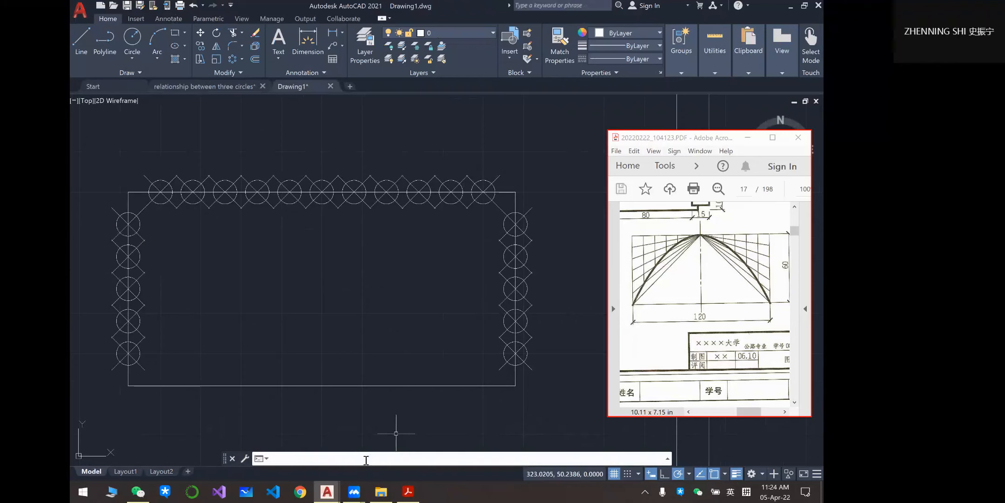
type("reg")
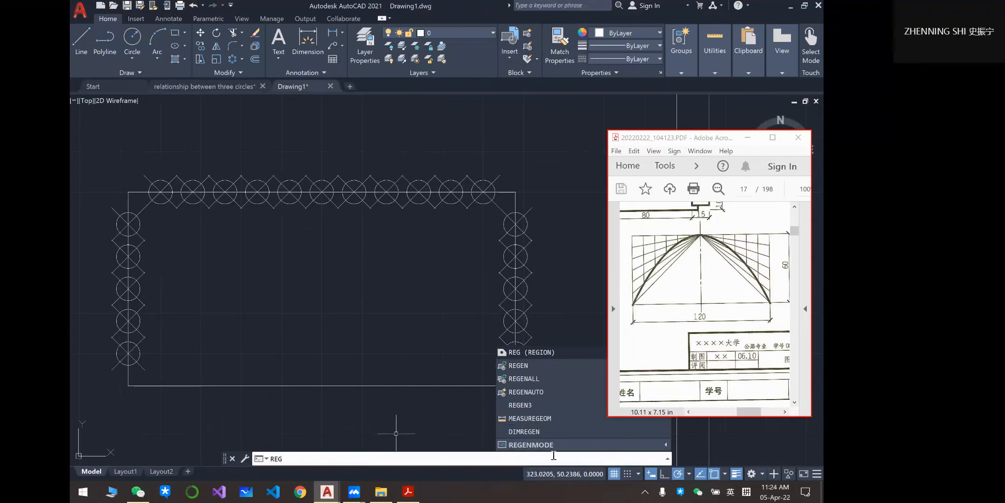
left_click(521, 366)
- Draw a vertical line about 86 long through the top edge's midpoint, extending beyond the rectangle at both ends
middle_click_drag(265, 286, 336, 279)
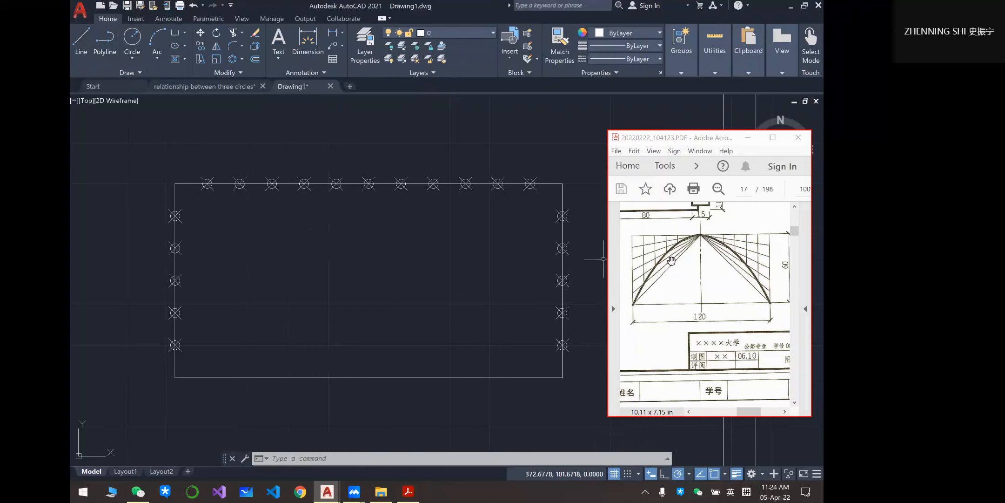
left_click(80, 37)
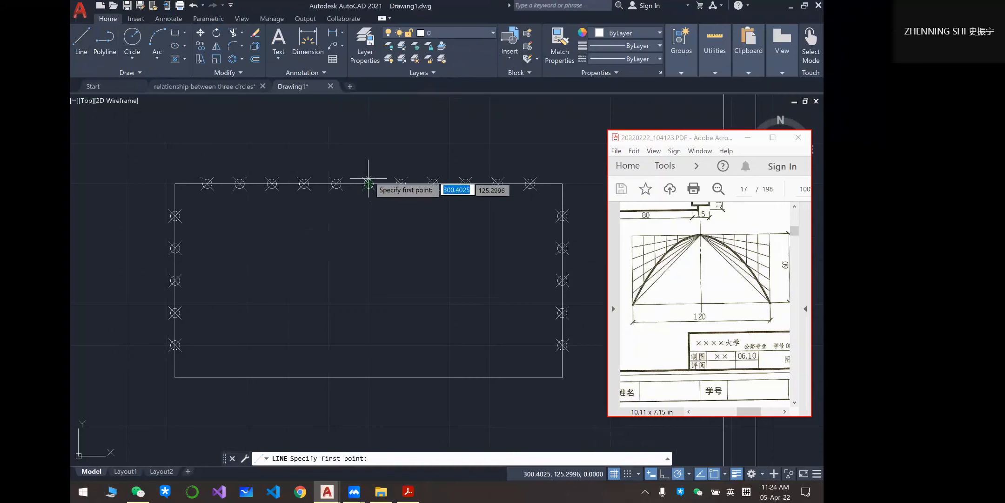
left_click(369, 132)
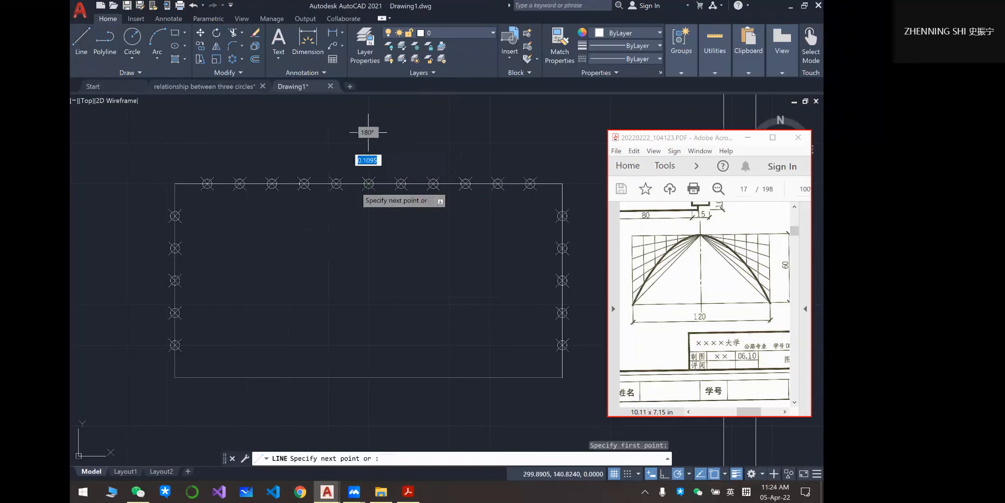
left_click(369, 377)
key("Escape")
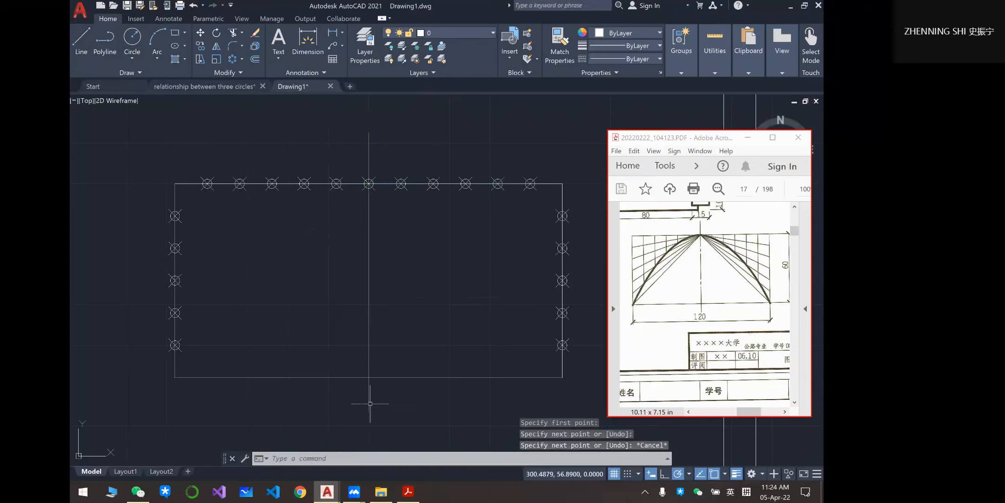
- Load the CENTER linetype from acad.lin into the drawing
left_click(368, 339)
left_click(639, 58)
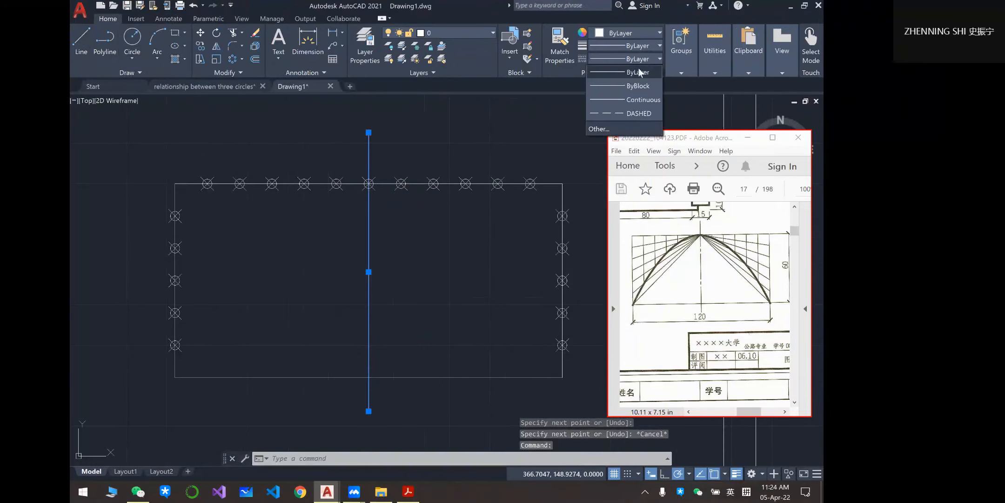
left_click(600, 129)
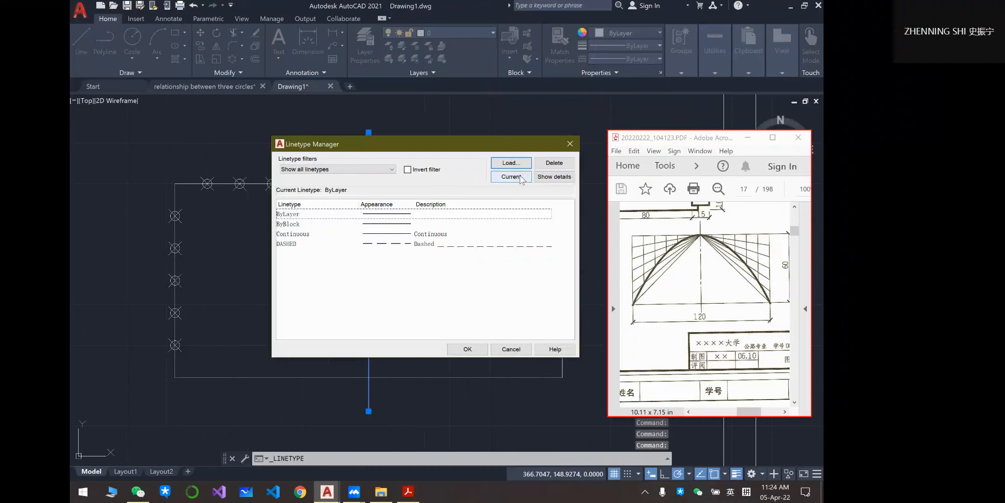
left_click(511, 162)
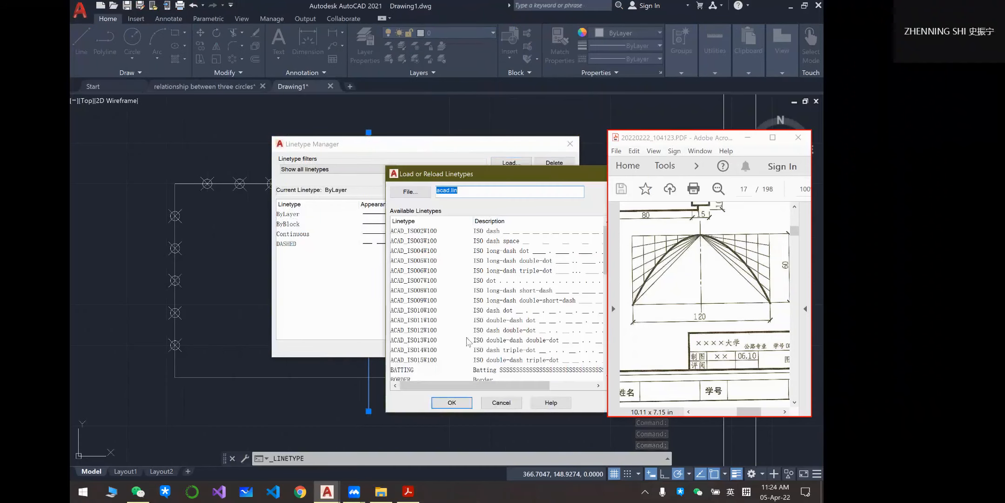
scroll(376, 298, "down", 1)
scroll(376, 298, "down", 2)
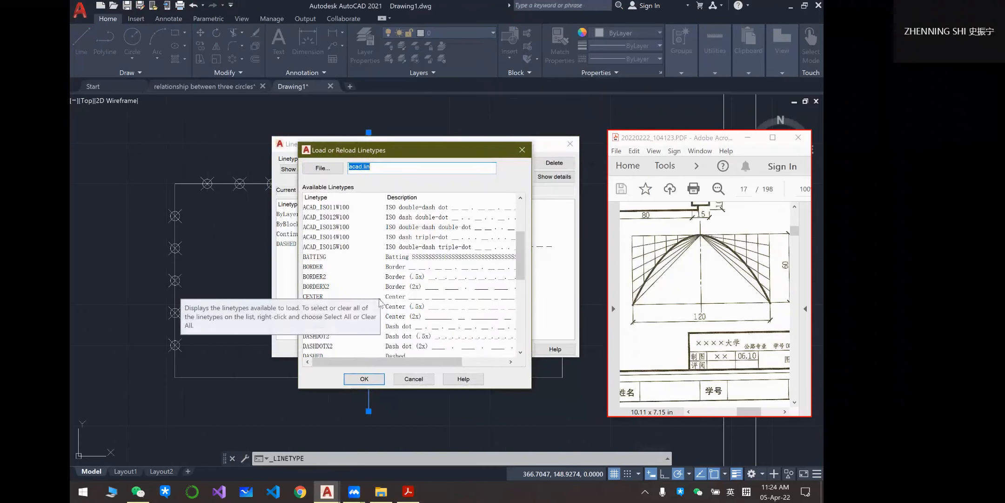
left_click(417, 298)
left_click(365, 379)
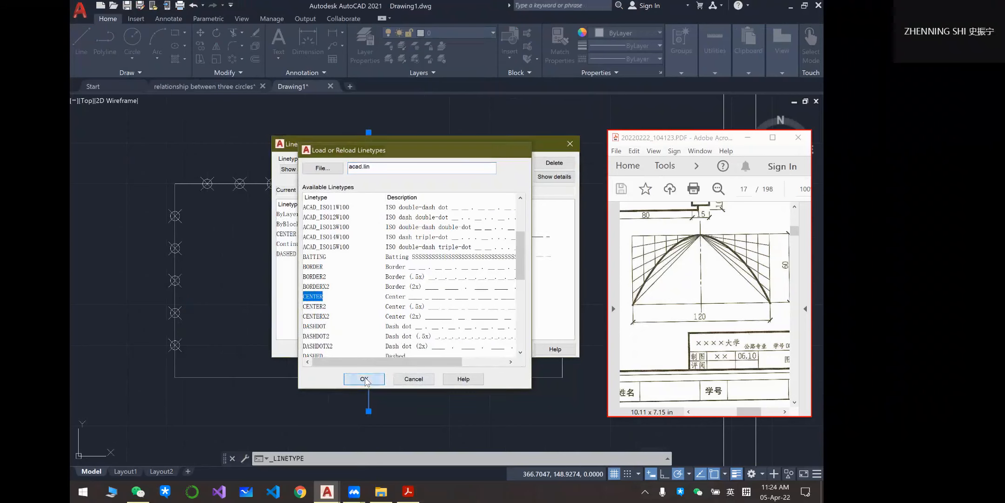
left_click(467, 349)
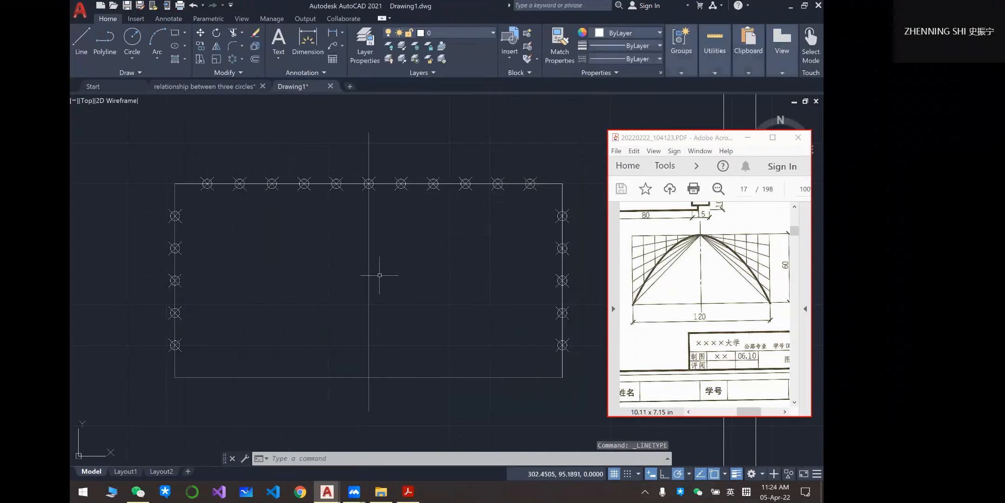
- Assign the CENTER linetype to the vertical line through the middle of the rectangle
left_click(369, 221)
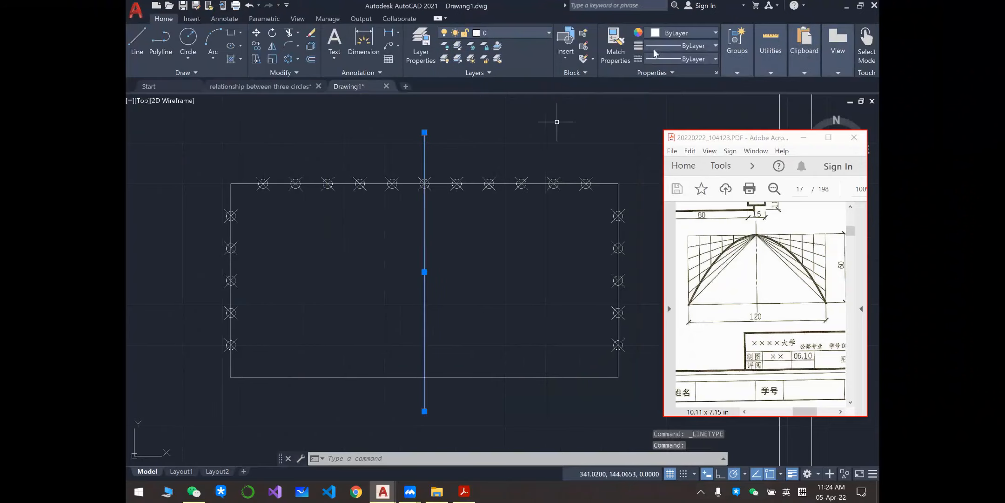
left_click(675, 58)
left_click(681, 100)
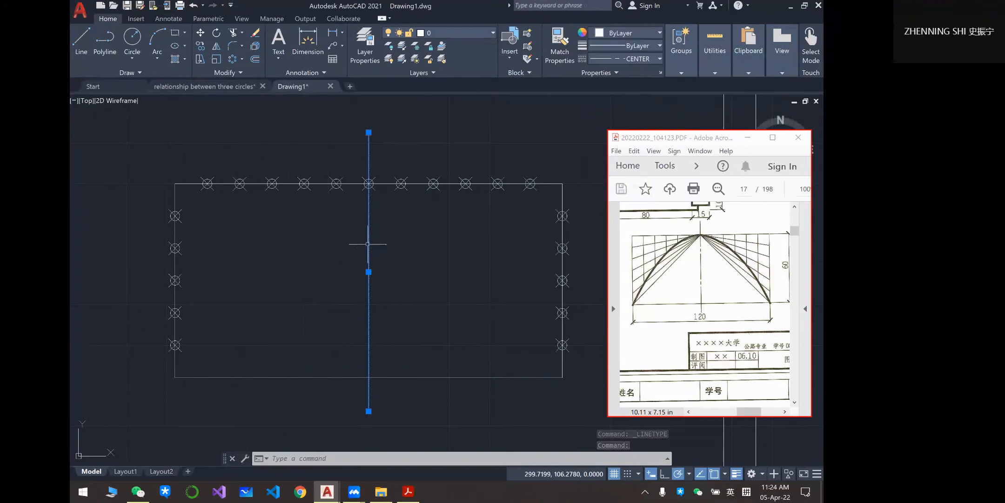
- Set the vertical centerline's linetype scale to 5 and deselect it
right_click(369, 246)
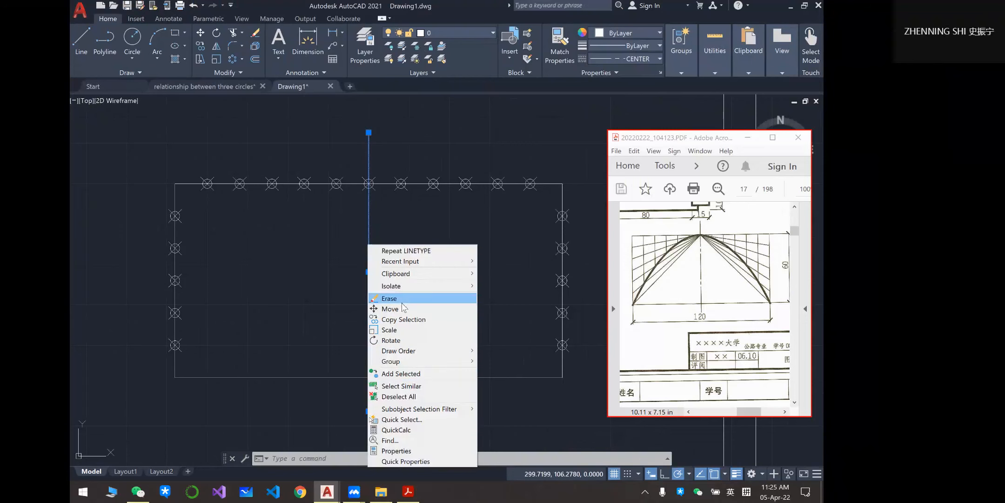
left_click(397, 451)
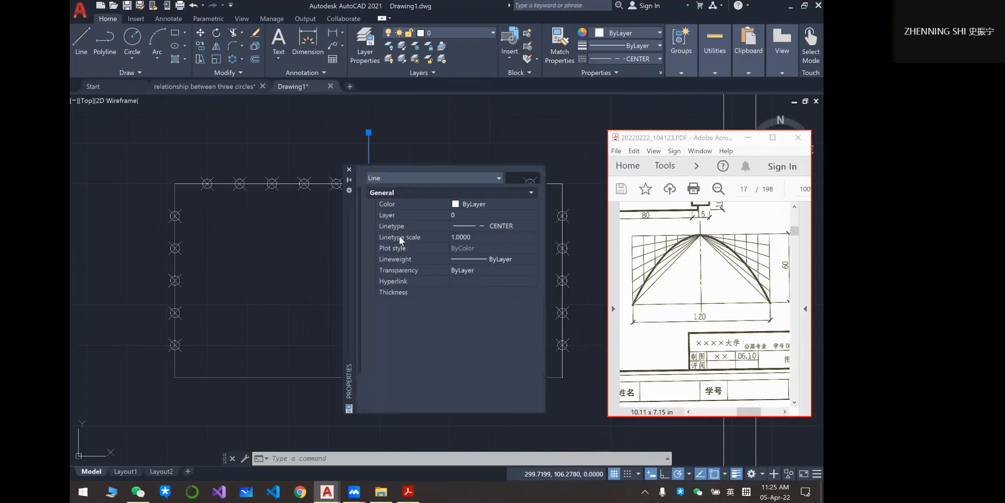
left_click(475, 237)
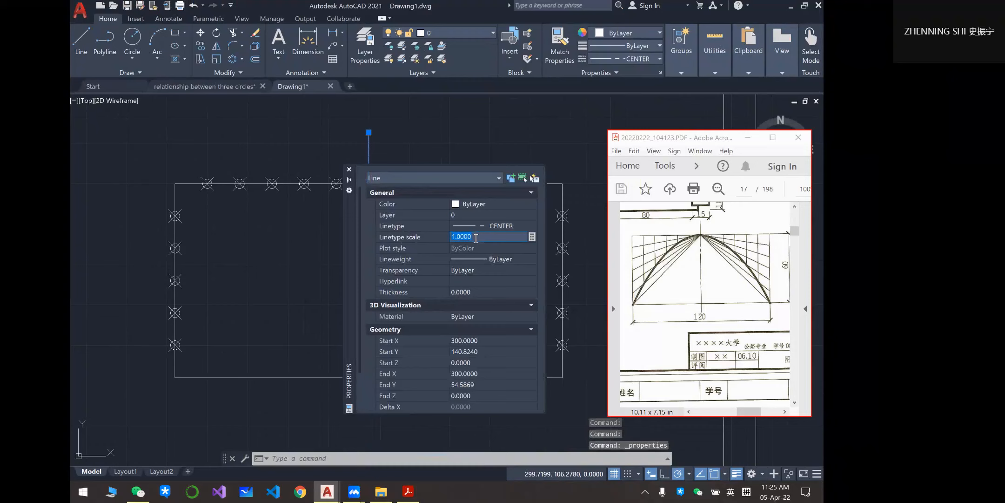
key("Return")
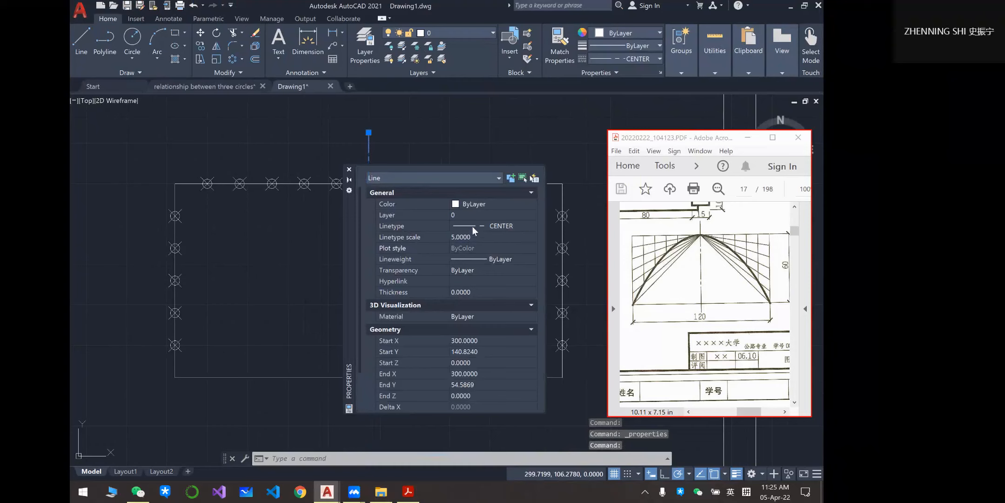
left_click(349, 169)
key("Escape")
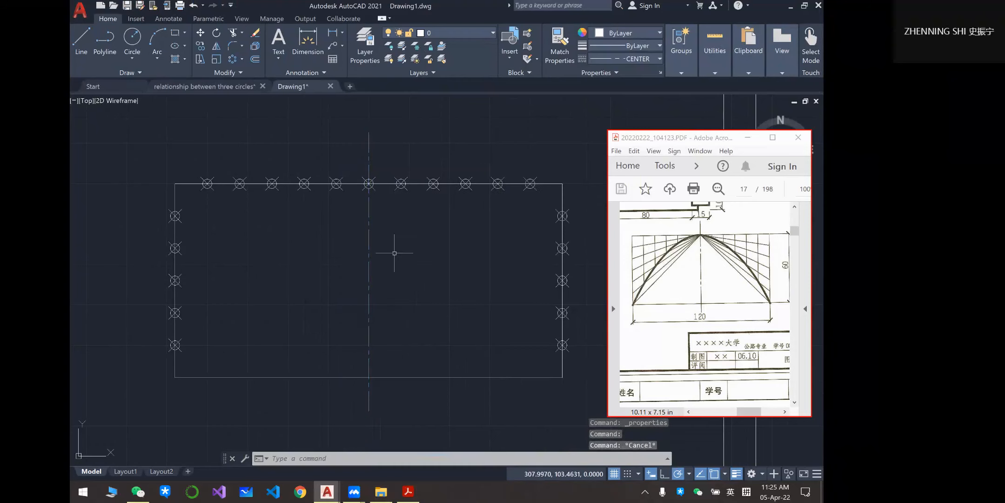
- Draw a line from the rectangle's lower-left corner to the midpoint of its top edge
left_click(85, 39)
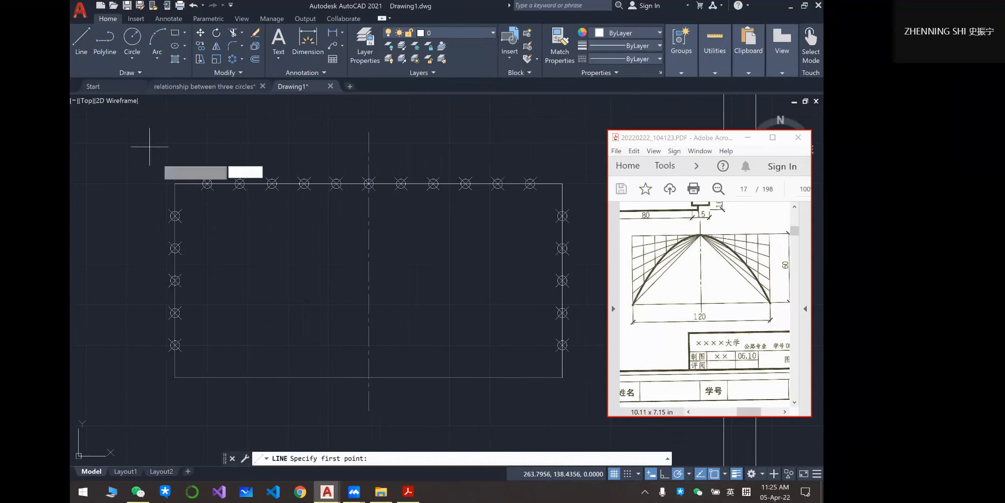
left_click(175, 377)
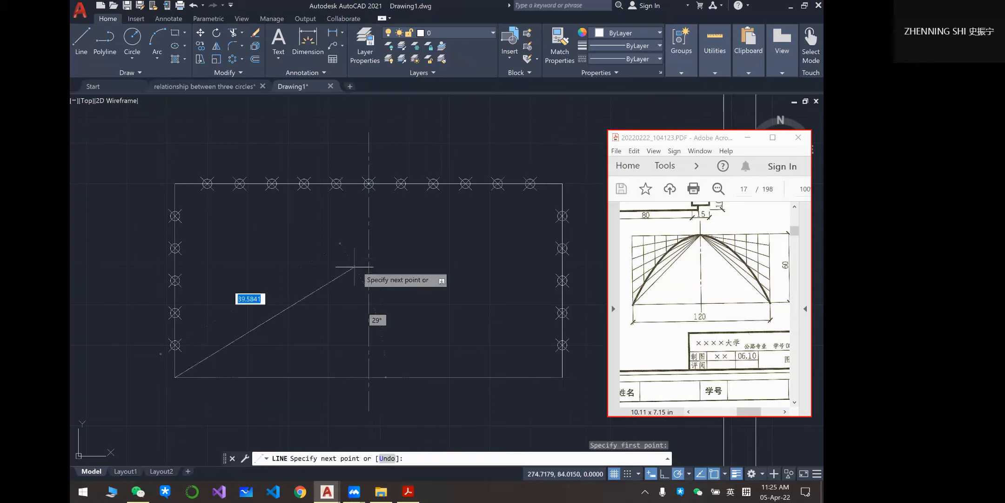
left_click(369, 183)
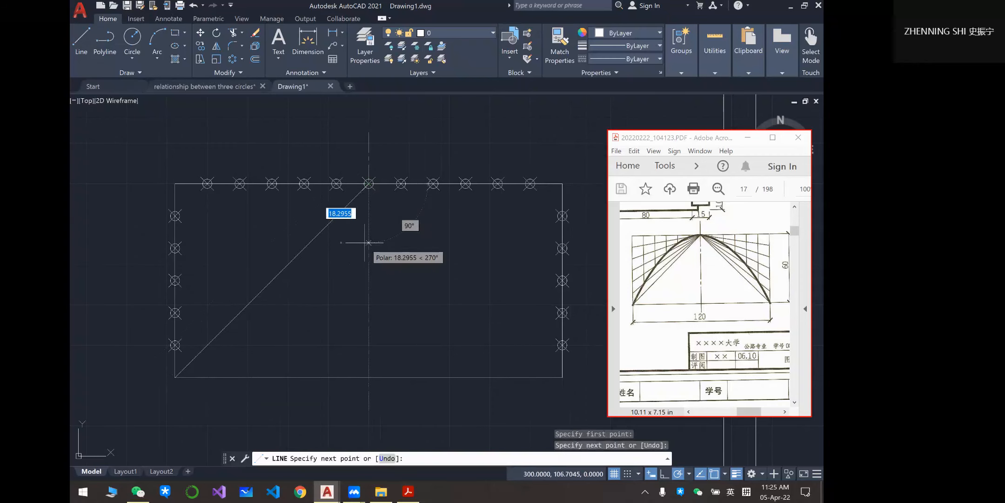
key("Return")
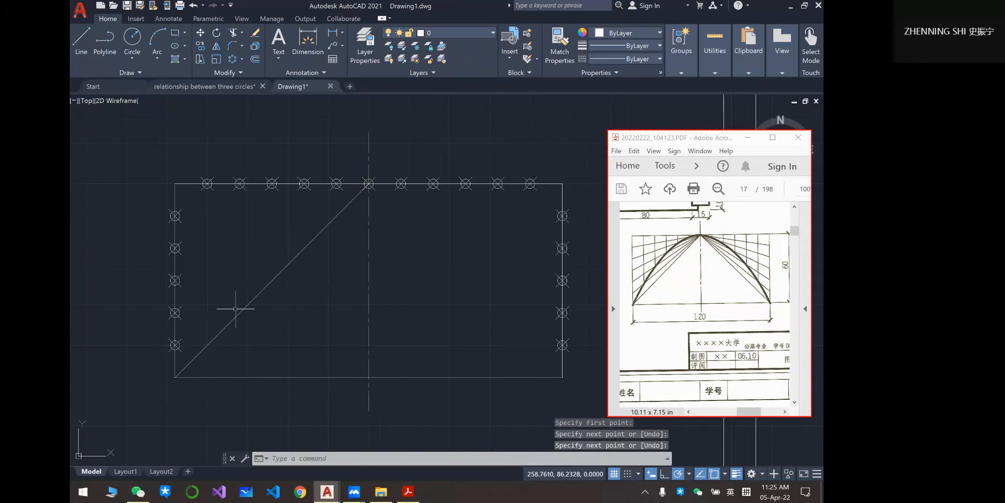
- Draw lines from the two lowest division points on the rectangle's left edge to the midpoint of its top edge
key("Return")
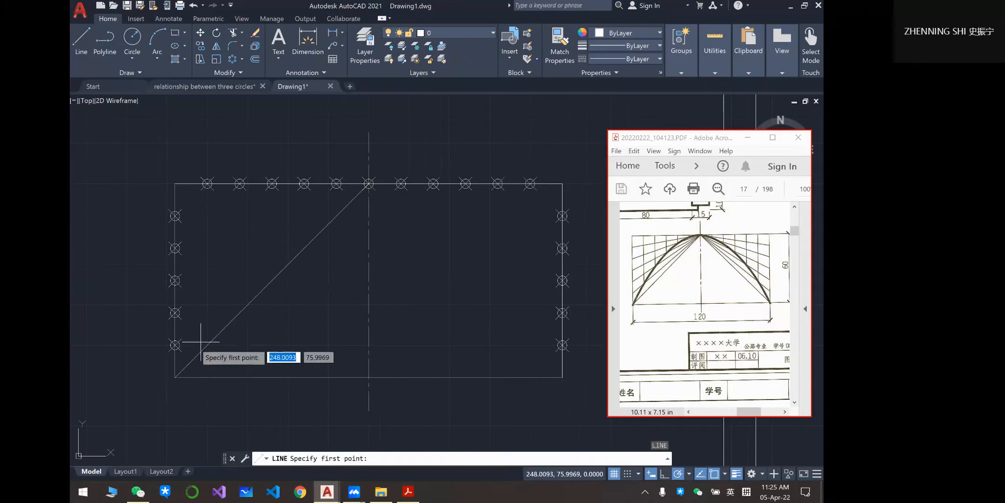
left_click(175, 345)
left_click(368, 184)
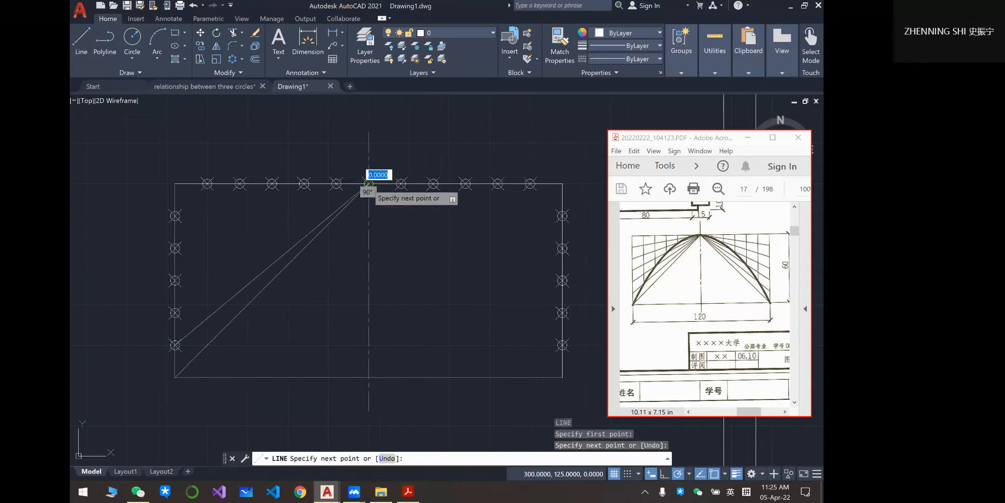
key("Return")
key("Return")
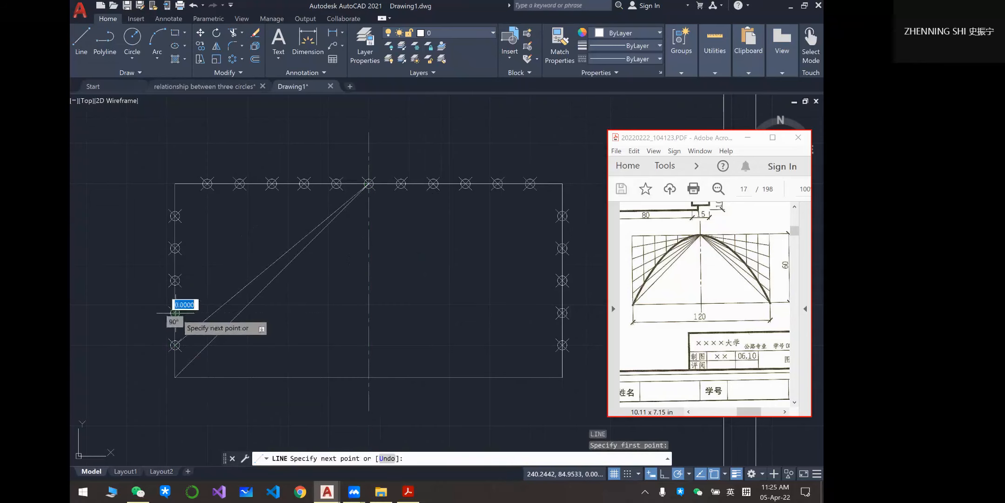
left_click(175, 313)
left_click(424, 184)
key("Return")
- Draw lines from the three upper division points on the rectangle's left edge to the apex at the top edge's midpoint
key("Return")
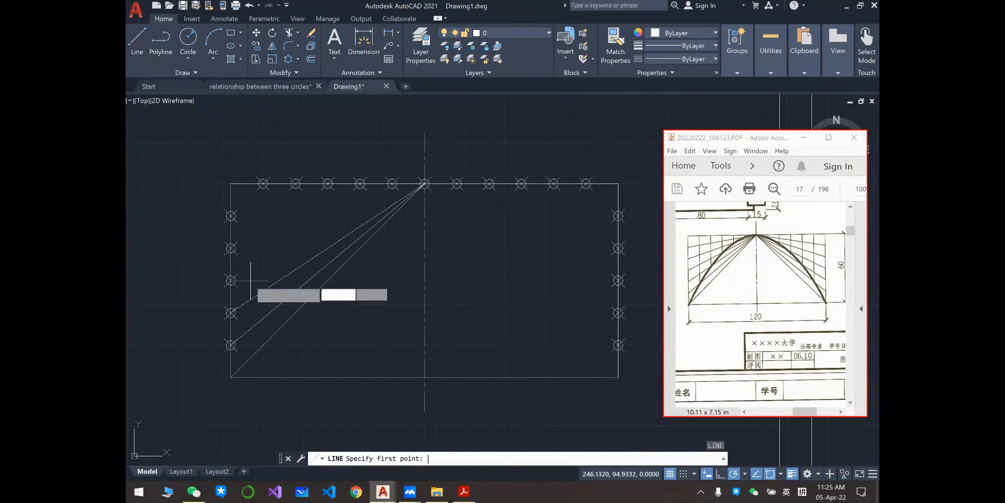
left_click(230, 280)
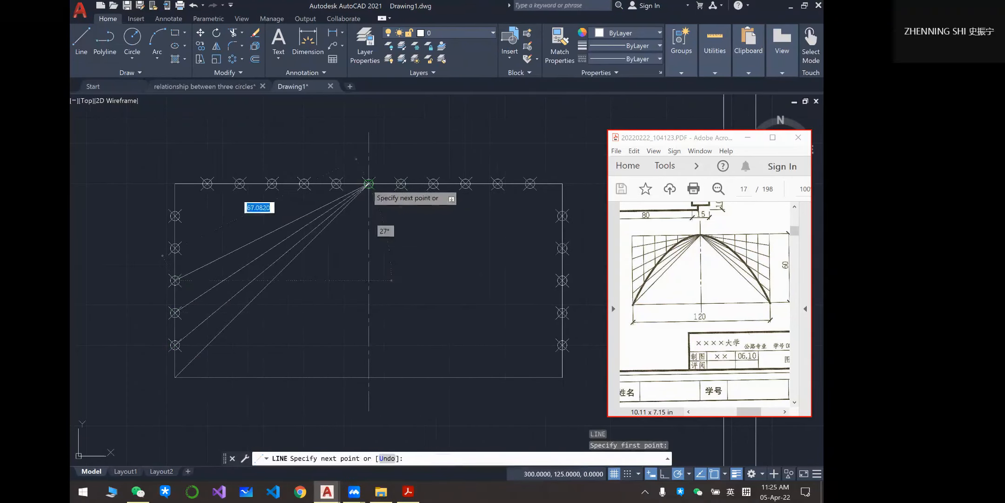
left_click(368, 183)
key("Return")
key("Return")
left_click(175, 248)
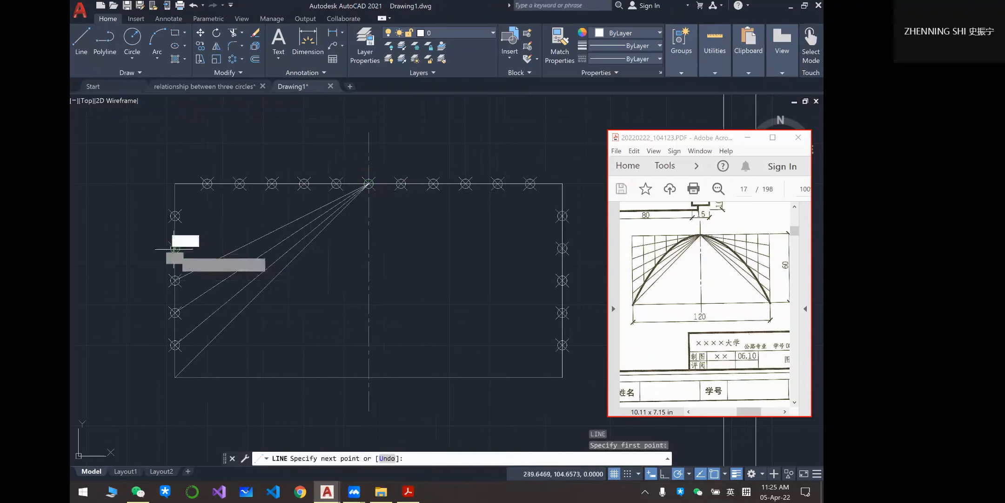
left_click(369, 183)
key("Return")
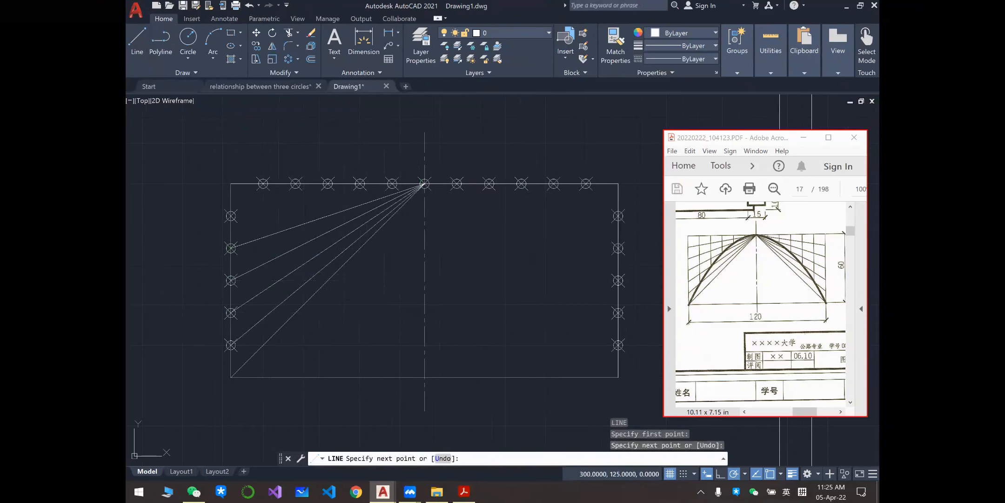
key("Return")
left_click(231, 215)
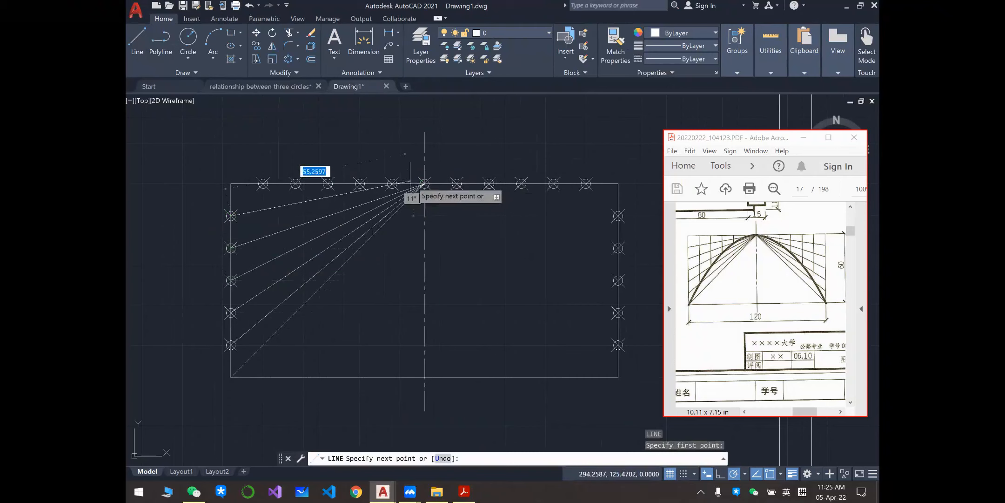
left_click(424, 184)
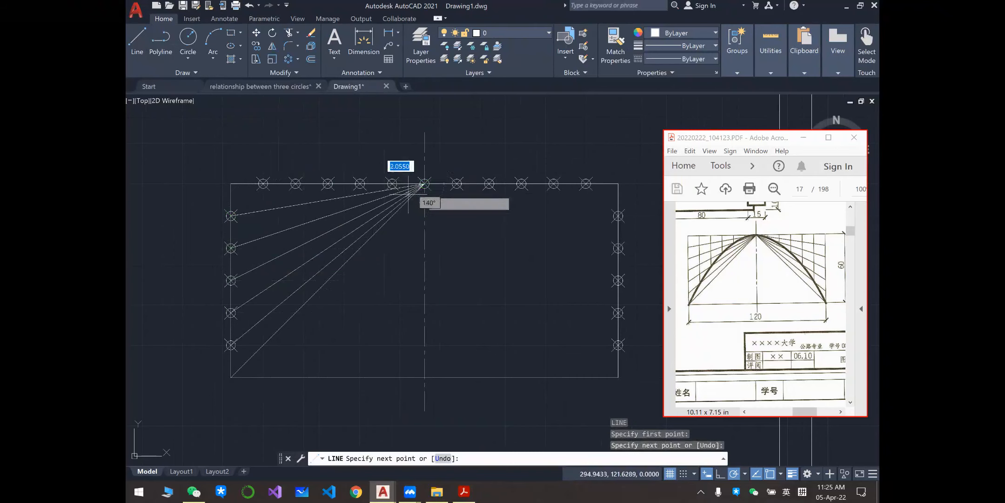
key("Return")
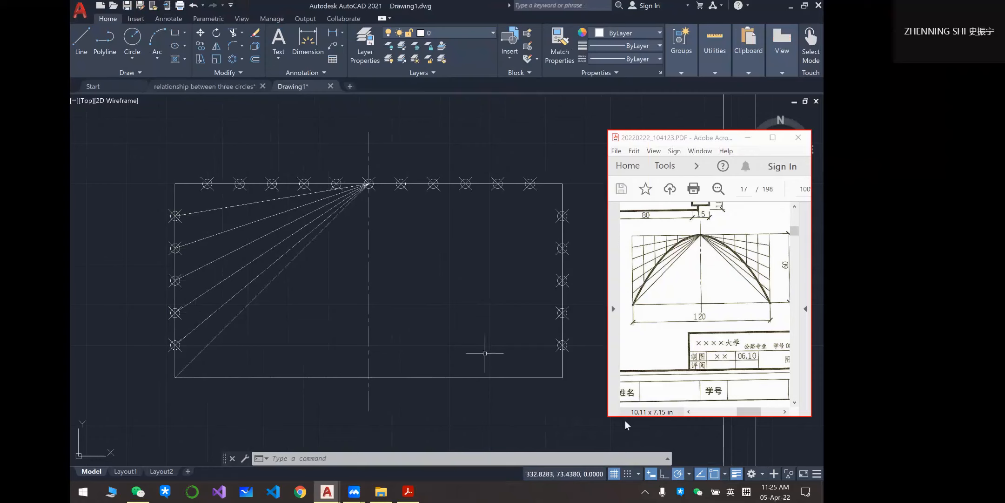
- Turn Ortho on and draw vertical lines about 55 and 52 units long down from the first two division points on the top edge
left_click(663, 474)
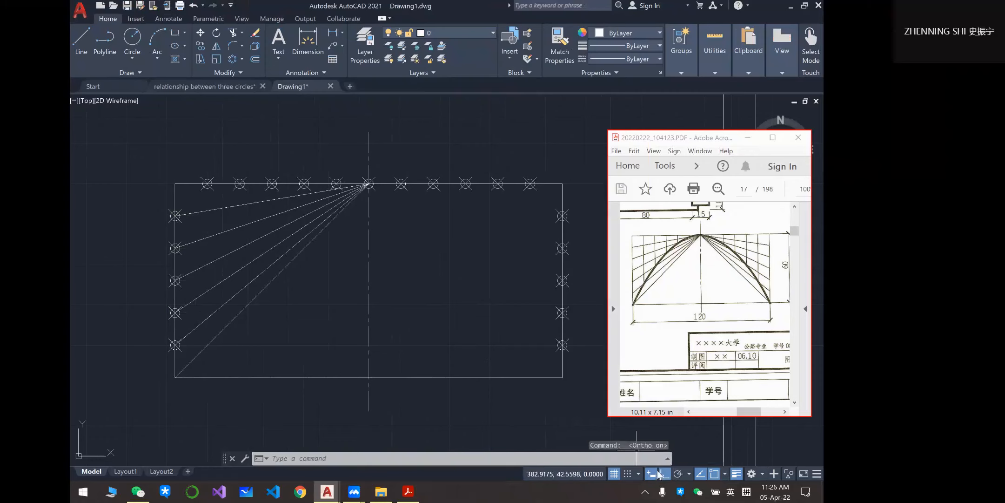
left_click(87, 40)
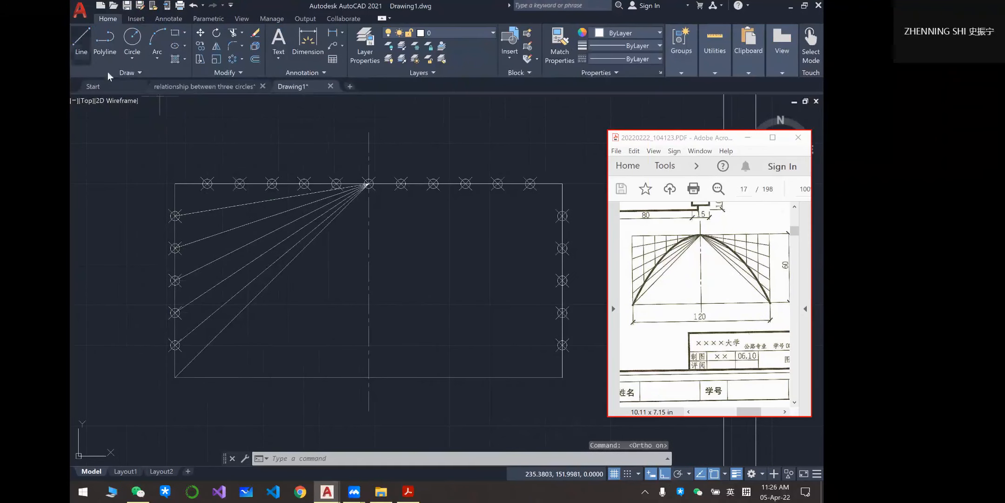
left_click(207, 184)
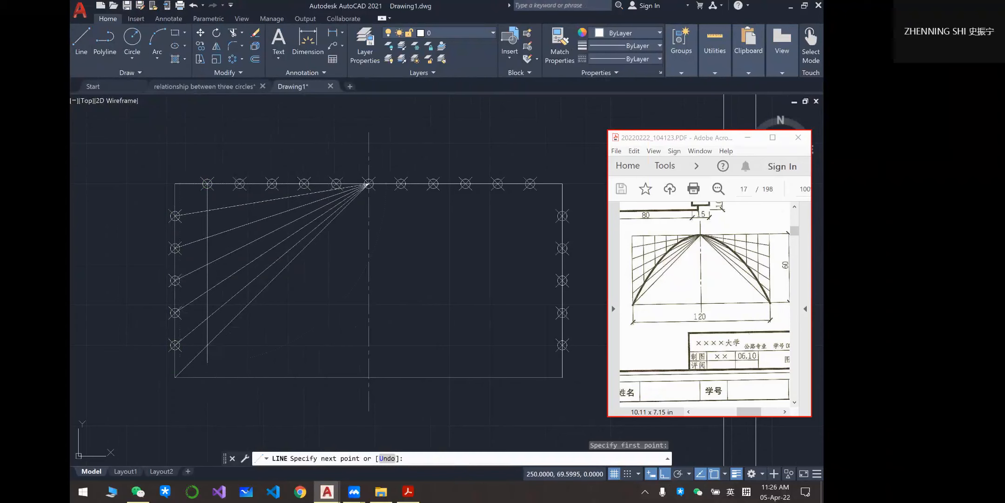
left_click(211, 362)
key("Return")
key("Return")
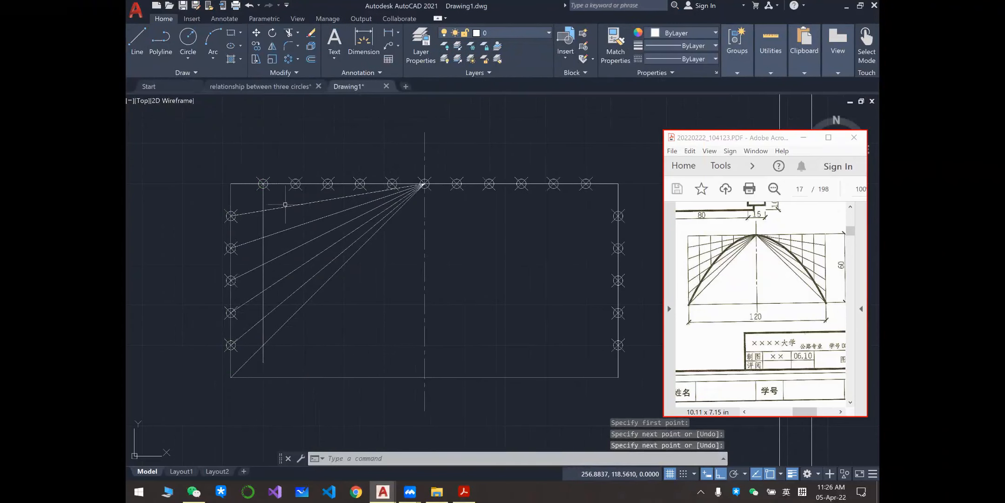
left_click(295, 183)
left_click(296, 349)
key("Return")
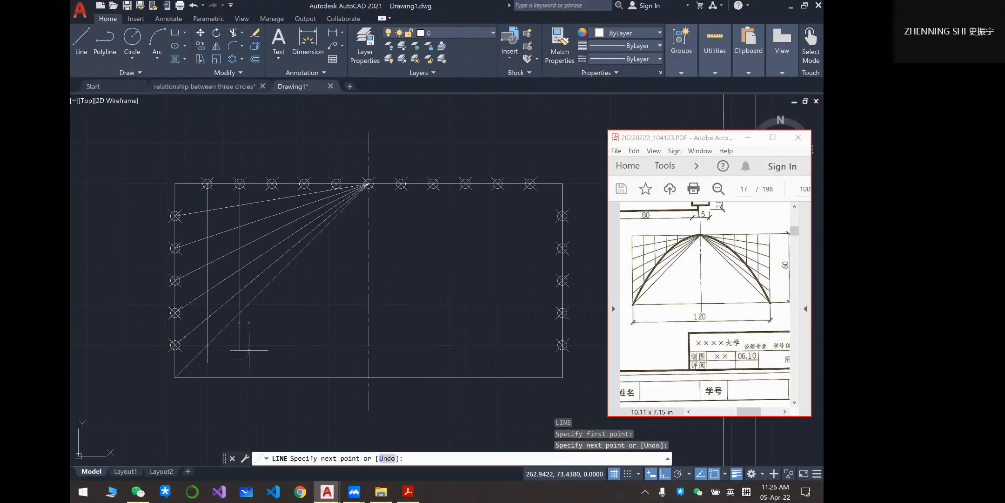
- Draw vertical lines from the third, fourth and fifth top-edge division points down past the diagonal to the apex
key("Return")
left_click(272, 183)
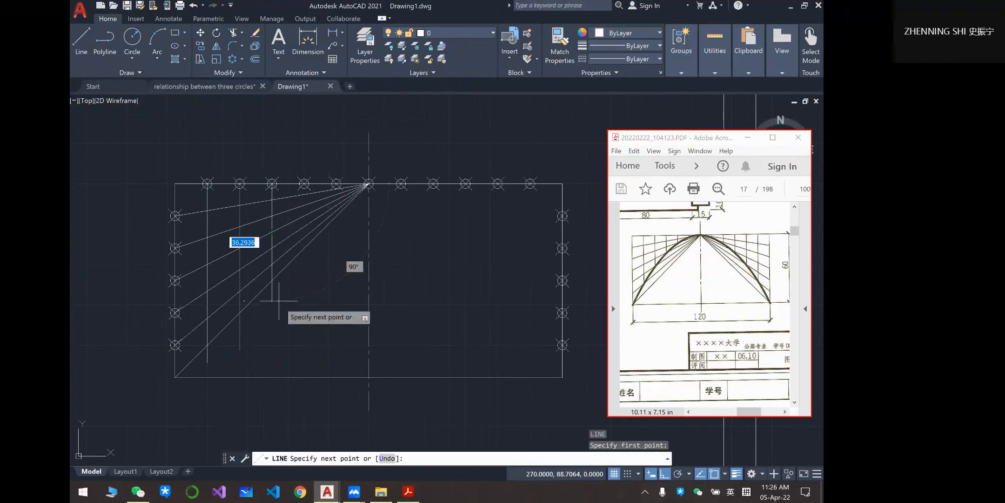
left_click(278, 303)
key("Return")
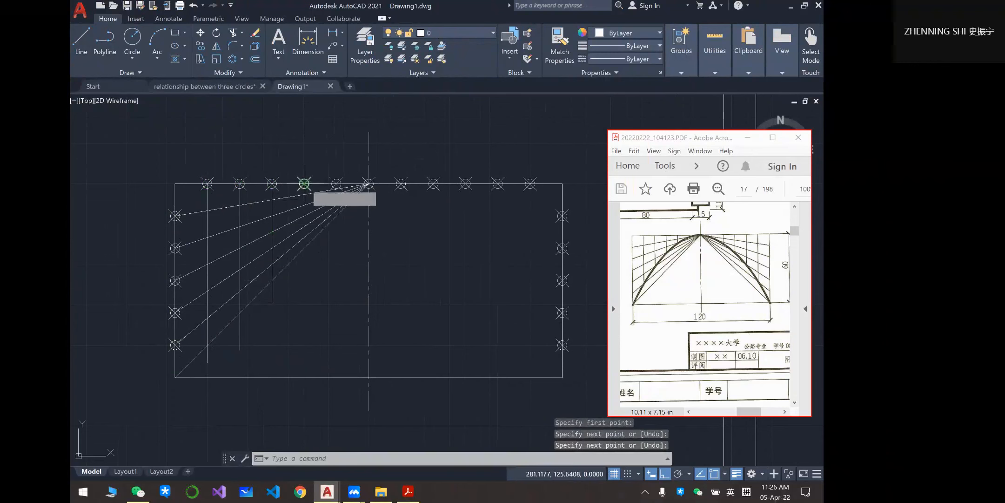
key("Return")
left_click(305, 183)
left_click(305, 278)
key("Return")
key("Return")
left_click(336, 184)
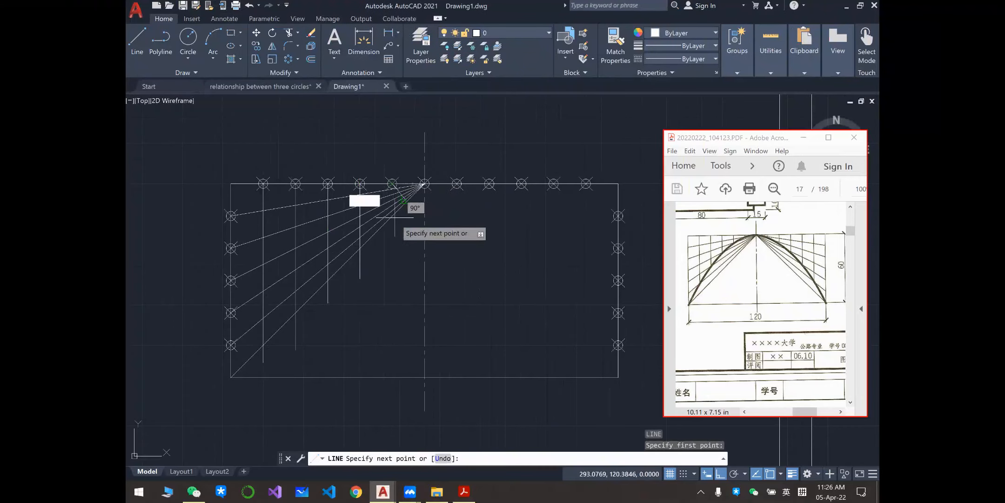
left_click(336, 235)
key("Return")
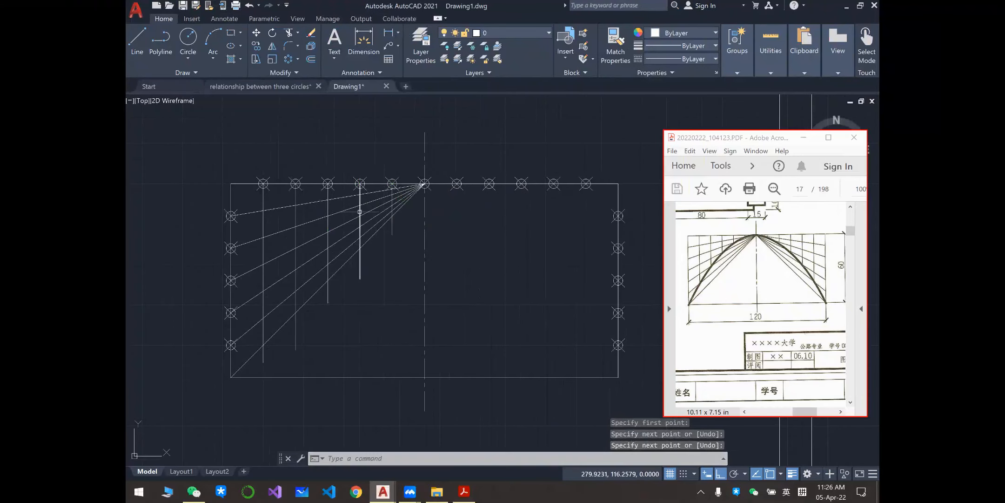
- Trim the five vertical lines where they pass below their matching lines to the apex
scroll(360, 211, "up", 2)
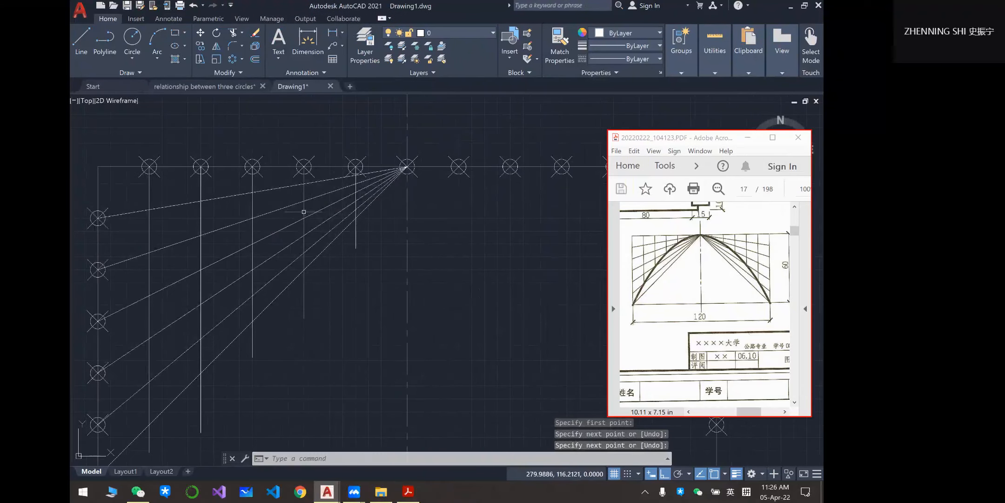
middle_click_drag(281, 215, 321, 174)
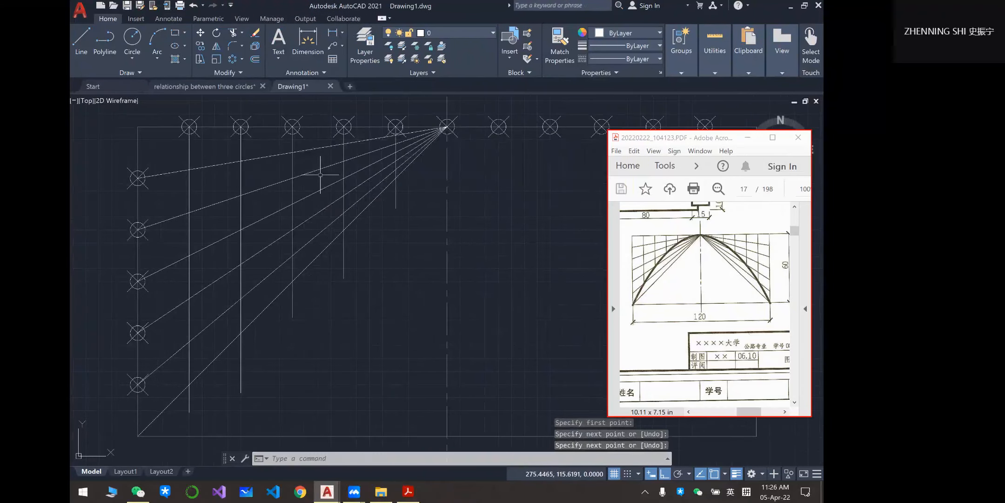
left_click(232, 34)
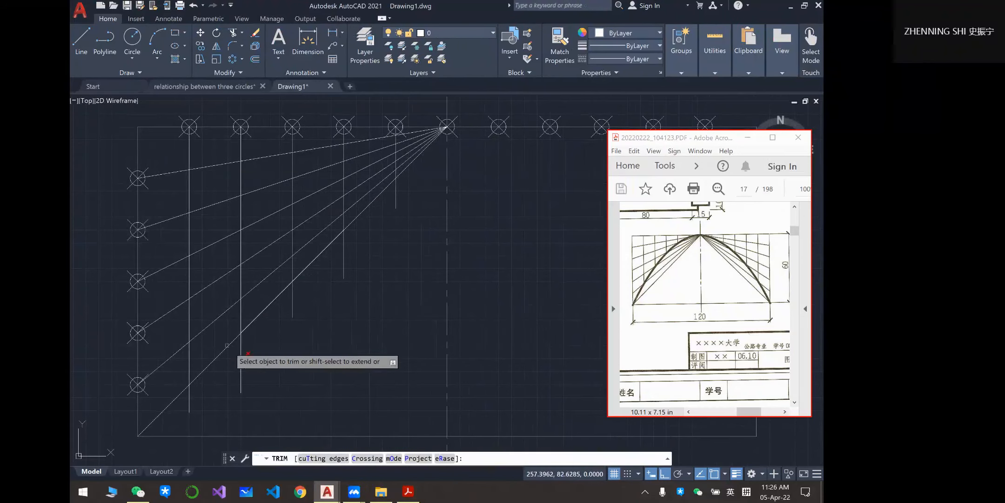
left_click(189, 368)
left_click(241, 379)
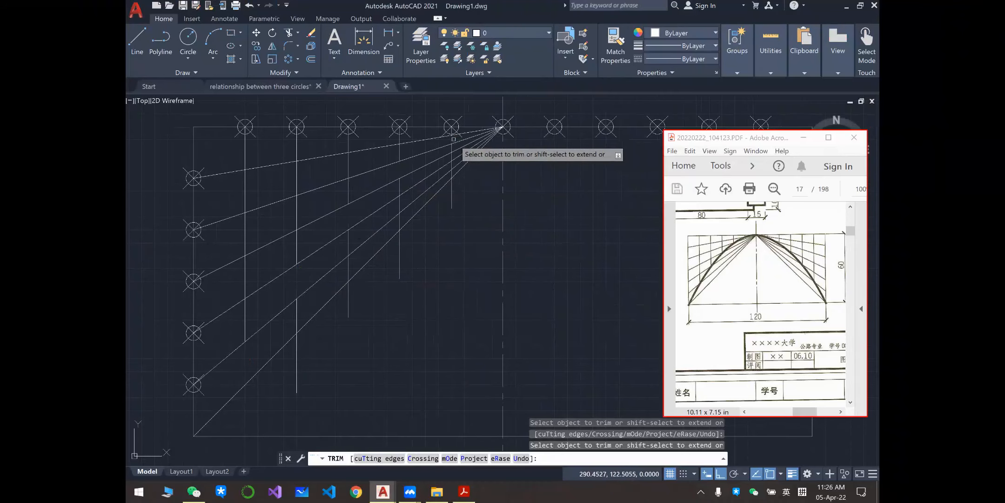
key("Escape")
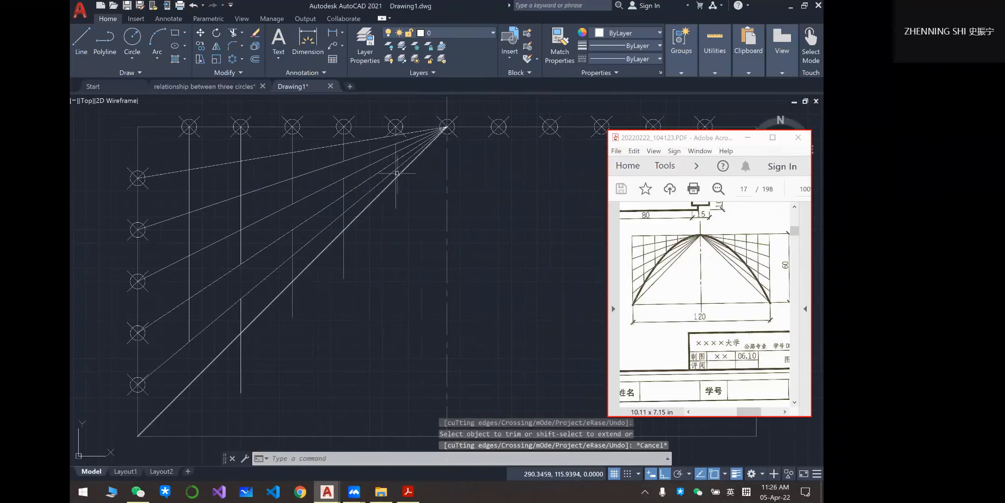
- Erase the leftover vertical segments below the trimmed second to fifth vertical lines
left_click(396, 174)
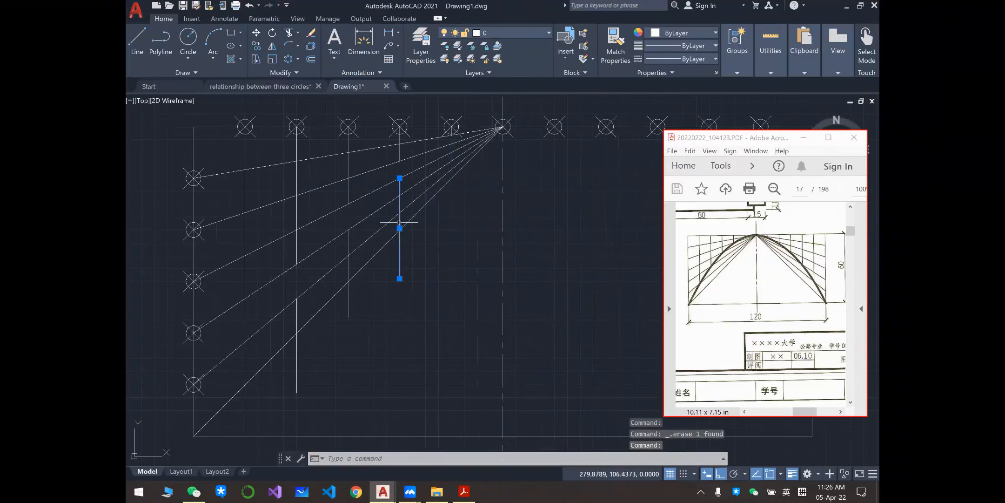
key("Delete")
left_click(348, 268)
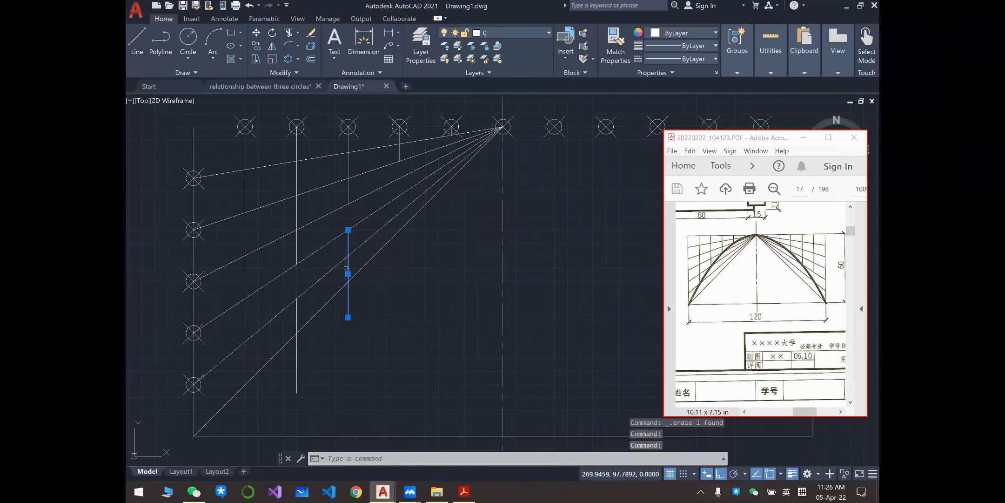
key("Delete")
left_click(295, 320)
key("Delete")
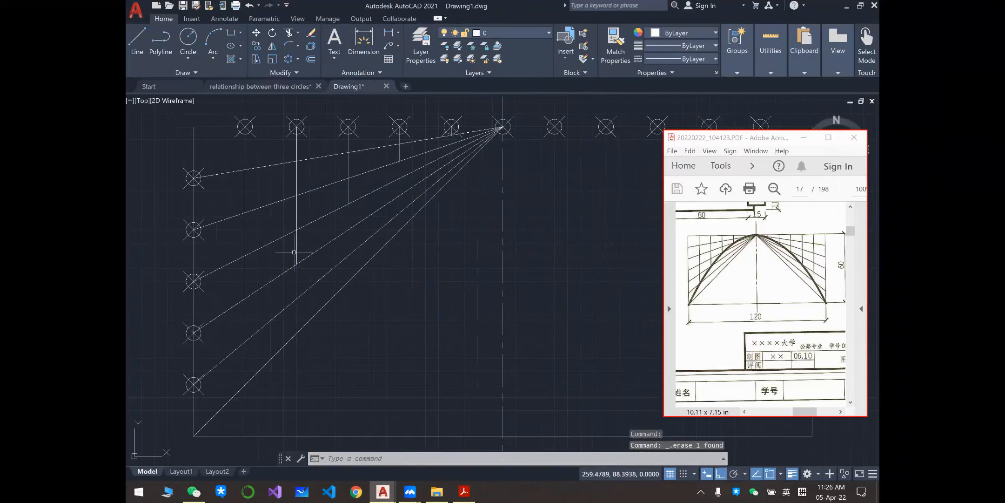
scroll(297, 249, "down", 2)
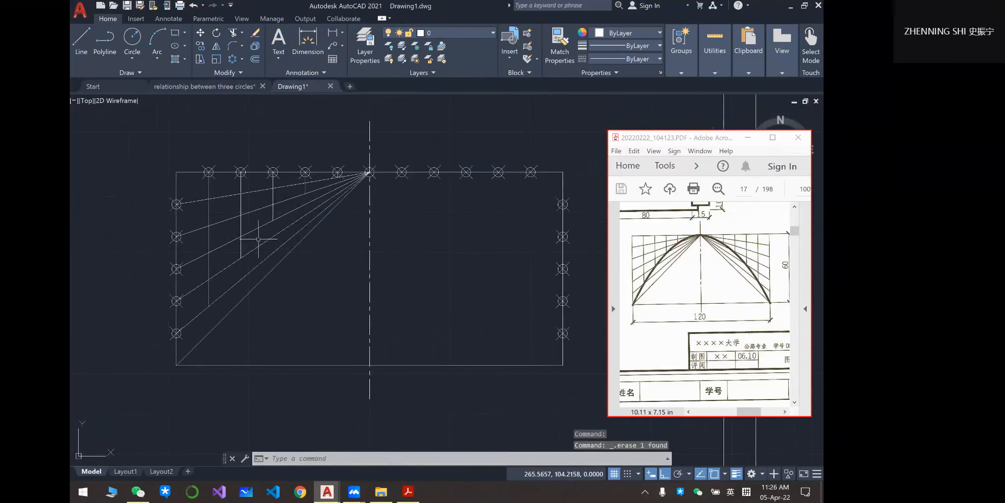
middle_click_drag(258, 239, 188, 241)
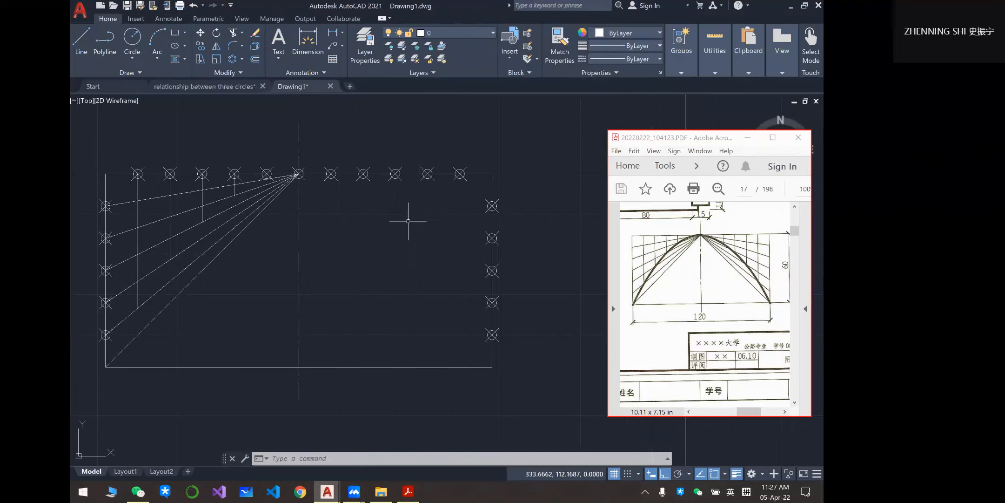
left_click(216, 45)
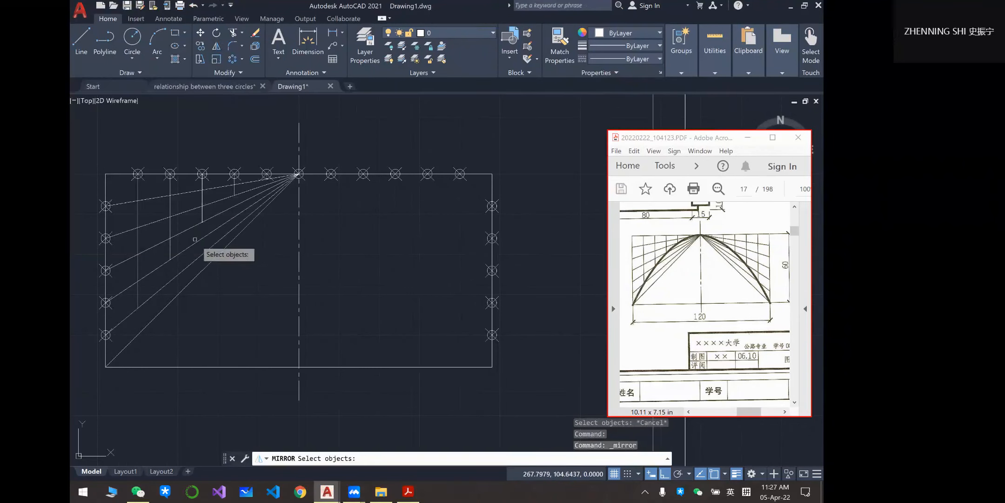
key("Escape")
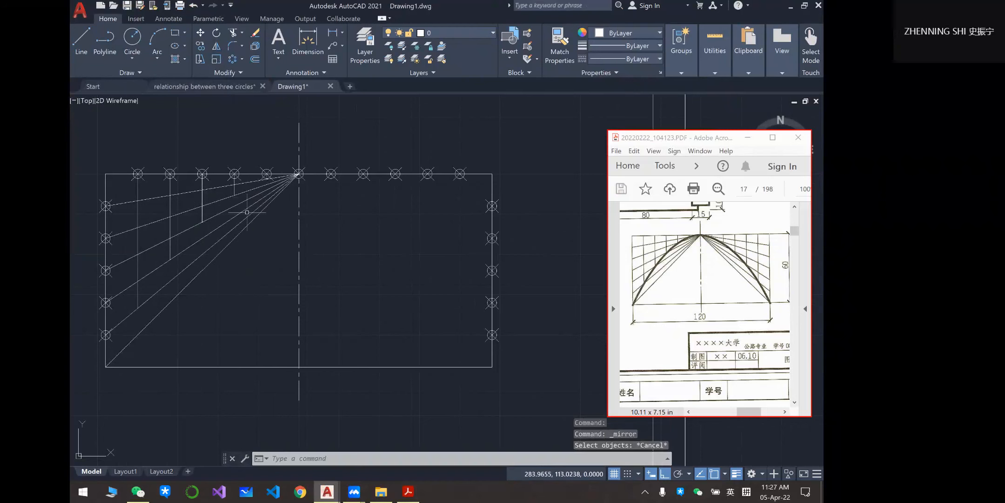
middle_click_drag(247, 254, 307, 233)
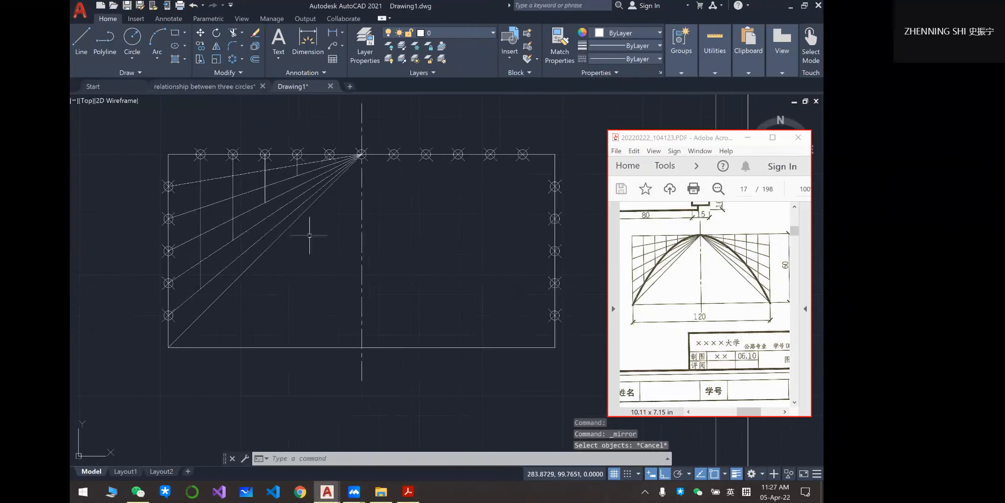
left_click(216, 47)
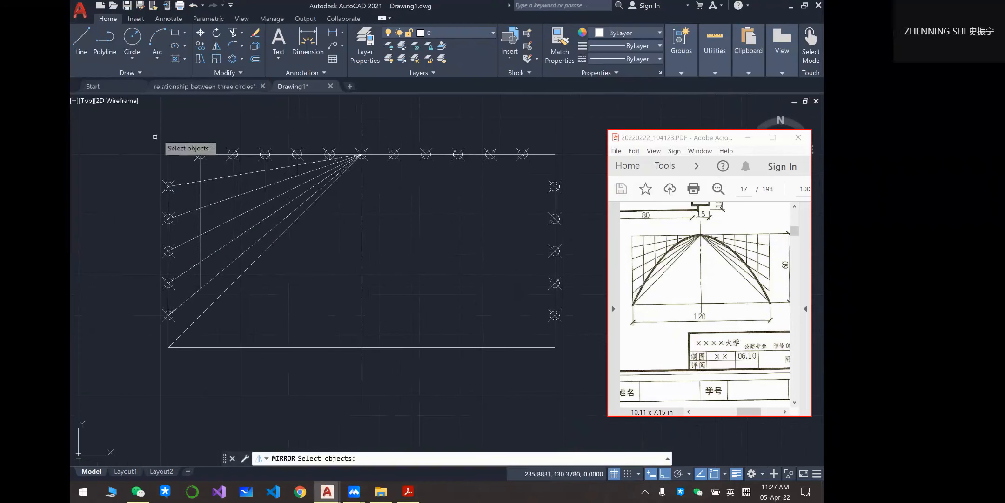
left_click_drag(148, 127, 438, 358)
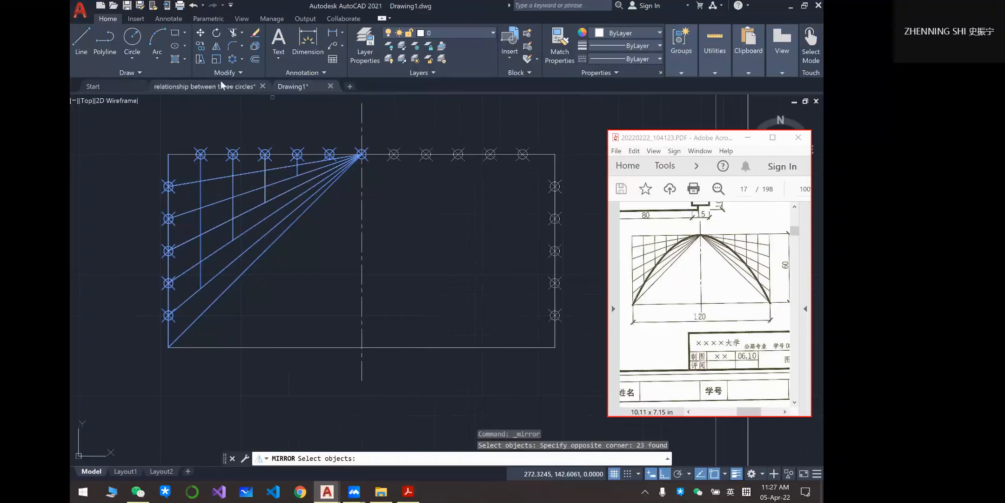
- Mirror the left half's division points and construction lines about the vertical centreline, keeping the source objects
left_click(218, 45)
left_click(130, 121)
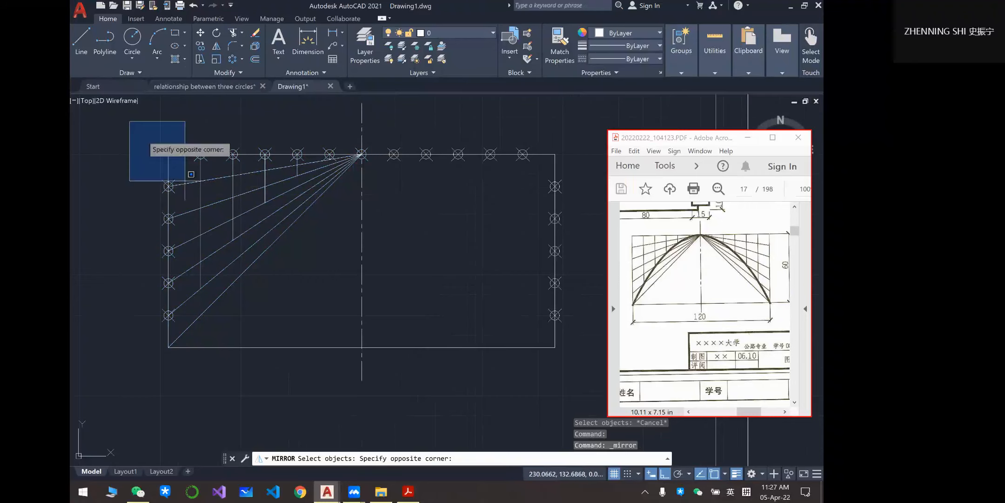
left_click(380, 358)
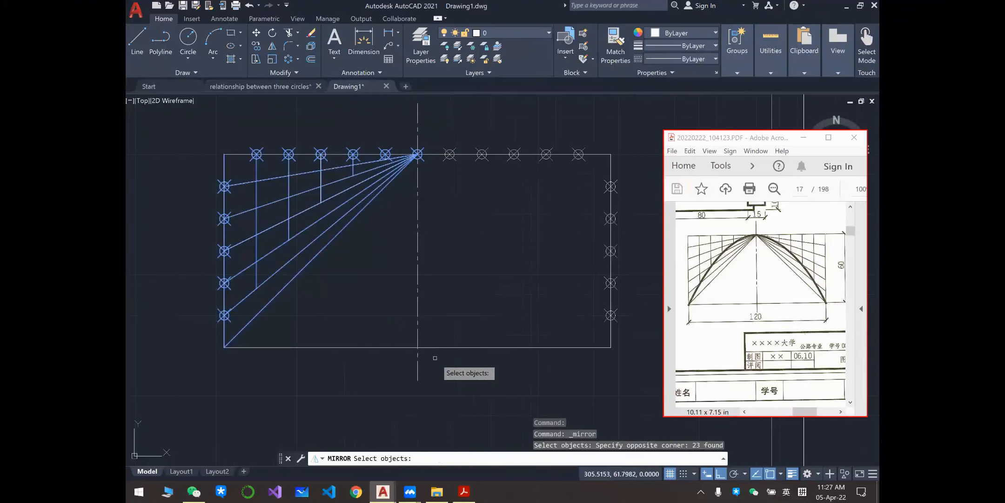
key("Return")
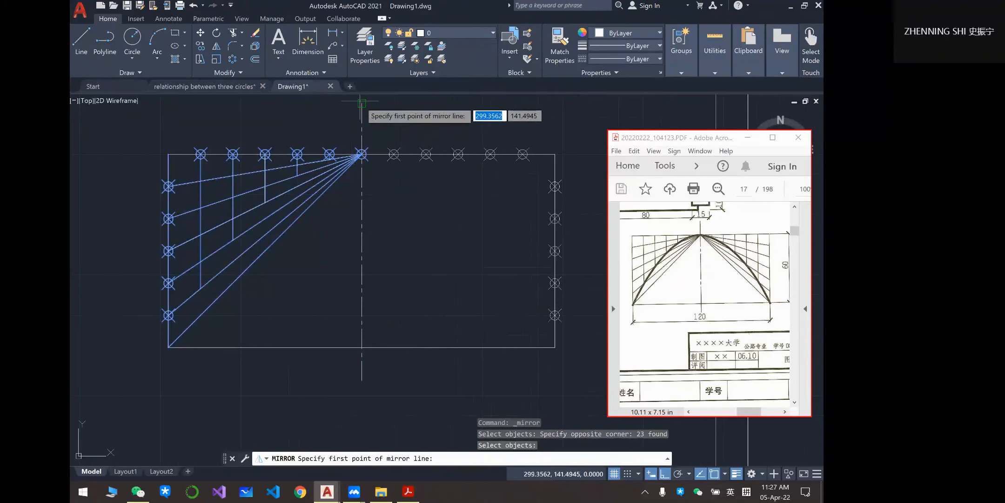
left_click(362, 103)
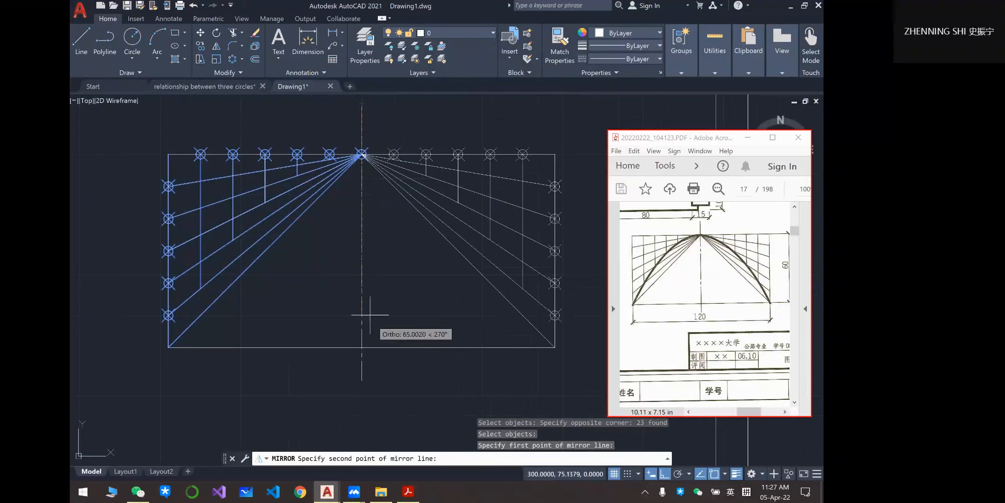
left_click(362, 378)
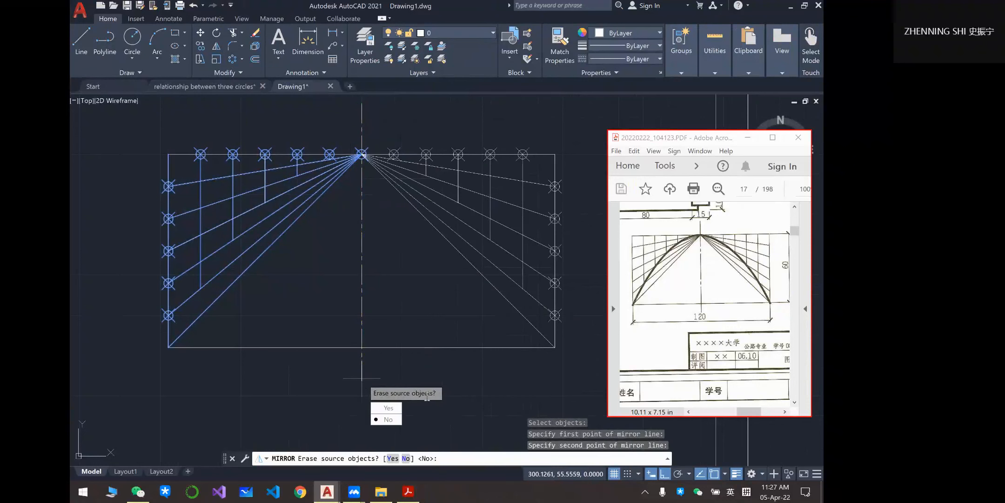
left_click(388, 420)
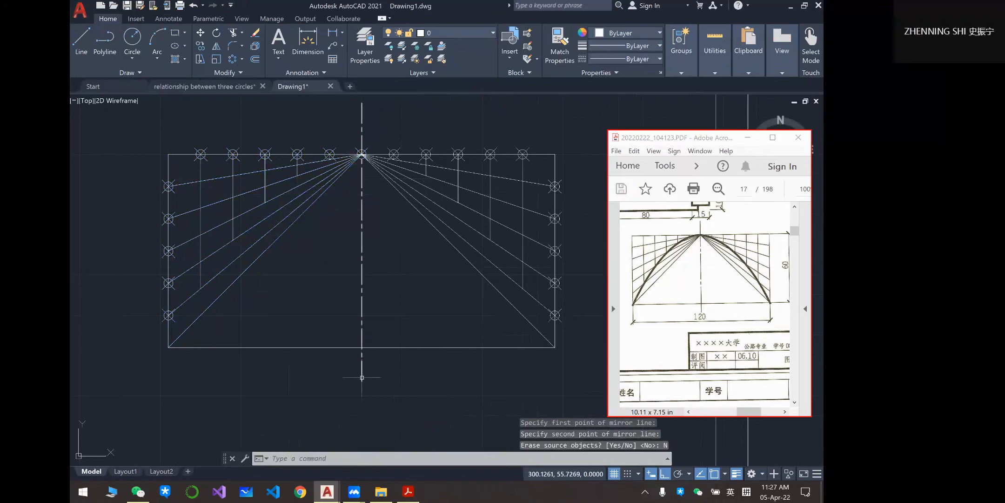
key("Escape")
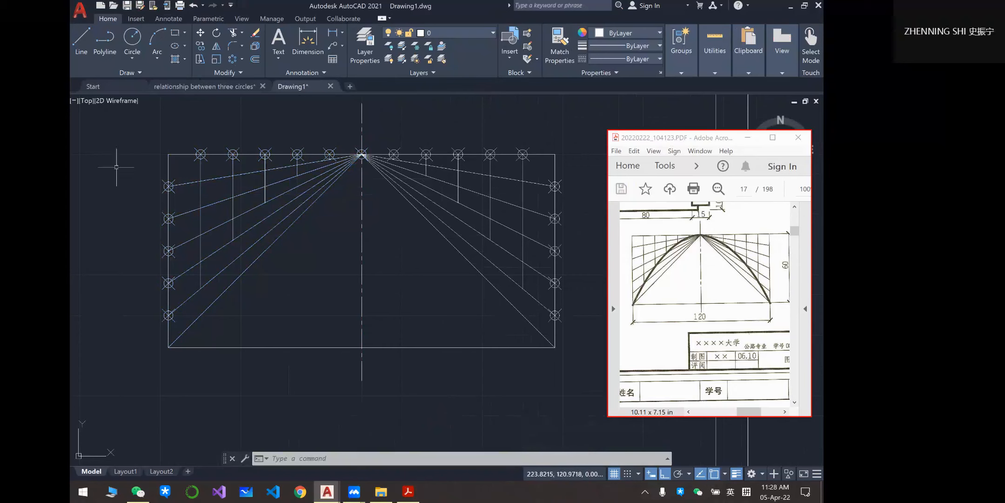
- Erase the five division points on the rectangle's left edge
left_click(130, 162)
left_click(180, 325)
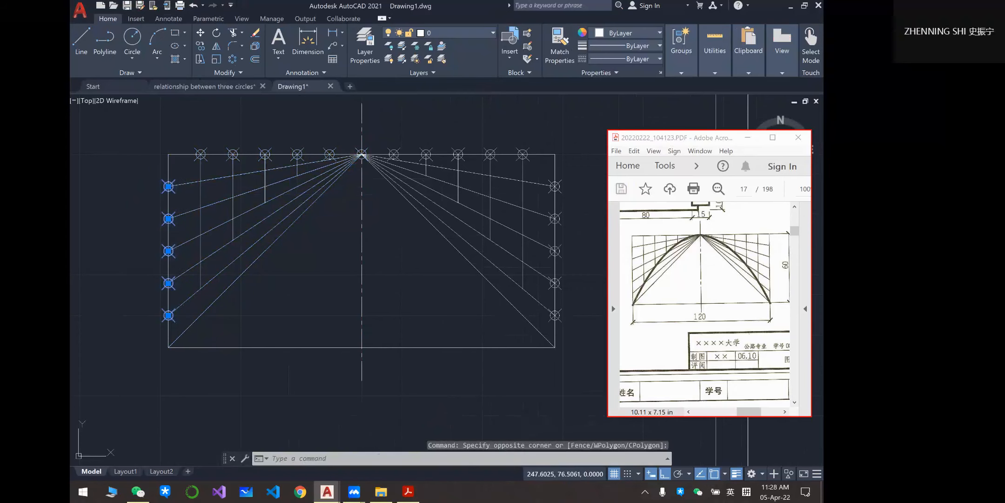
key("Delete")
- Try to erase the division points along the rectangle's top and right edges with selection windows
left_click(183, 138)
left_click(537, 166)
key("Delete")
left_click(542, 167)
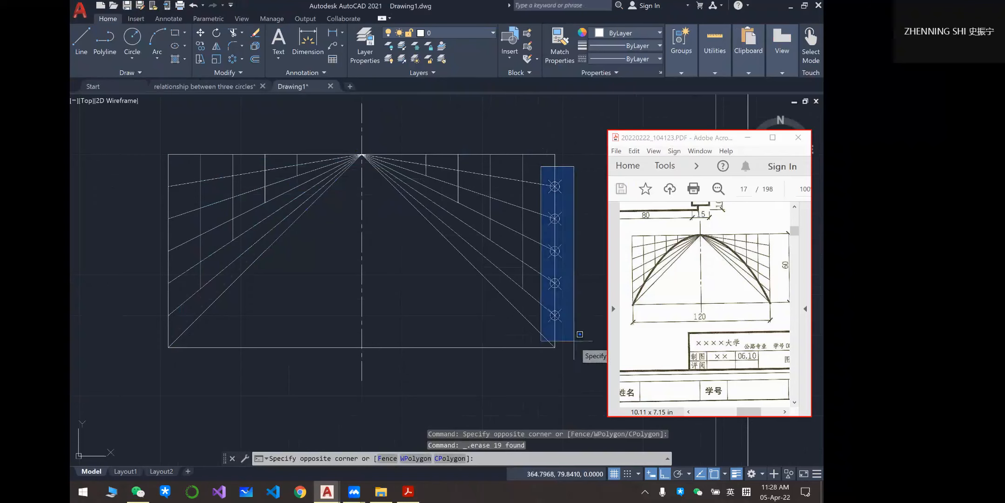
left_click(579, 335)
key("Delete")
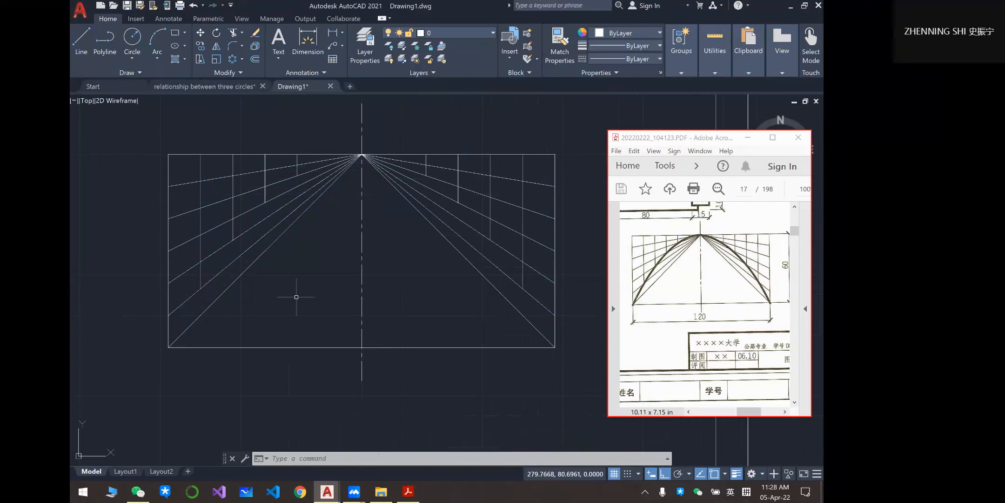
left_click(139, 71)
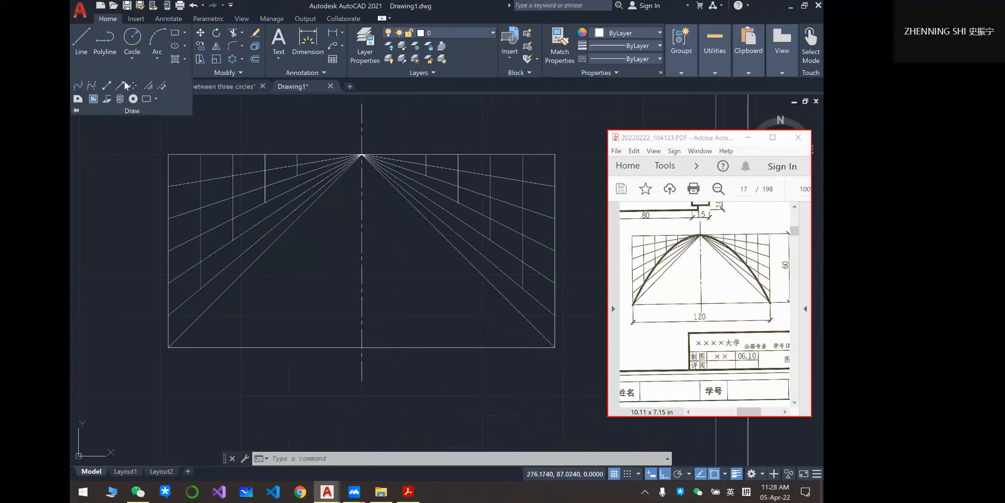
left_click(78, 86)
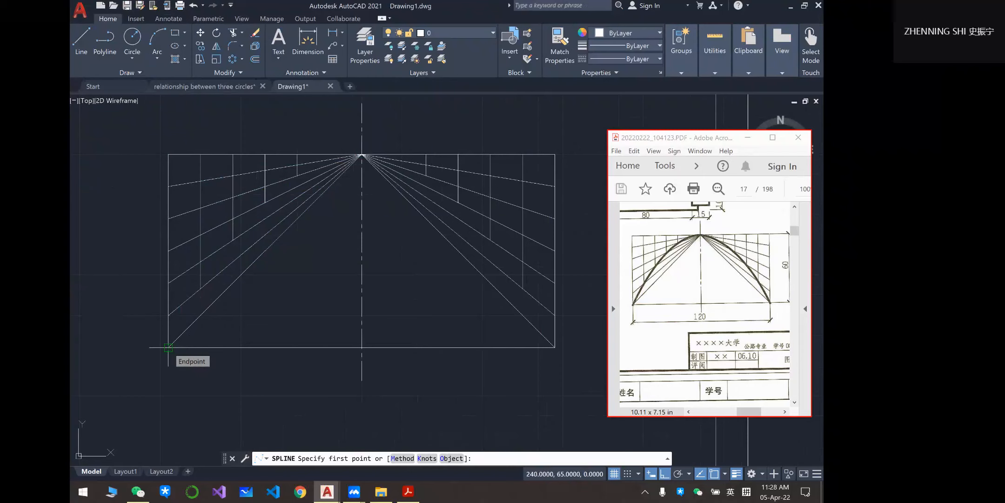
left_click(168, 347)
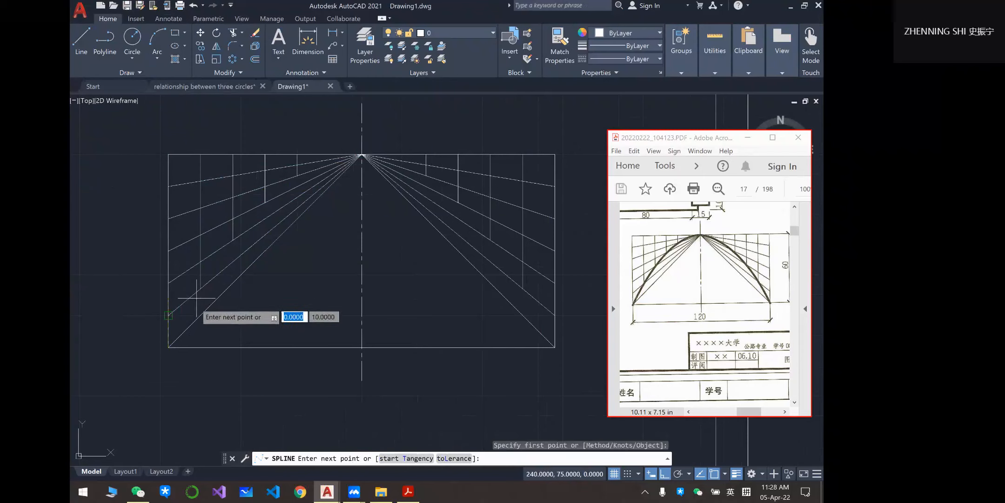
left_click(666, 473)
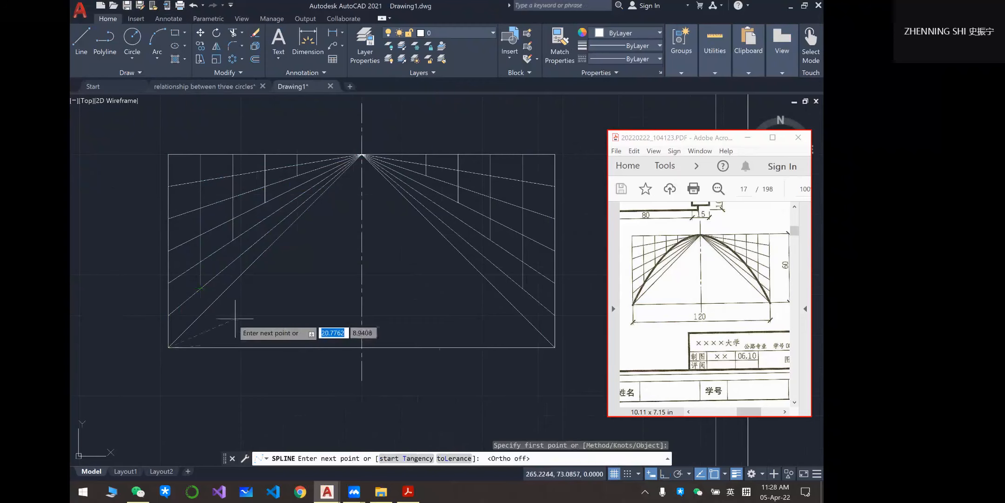
left_click(200, 289)
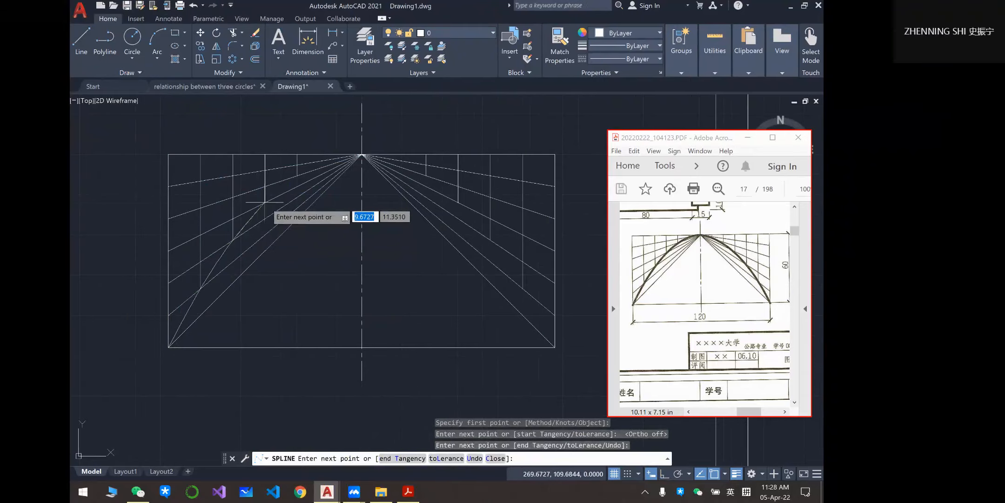
left_click(326, 196)
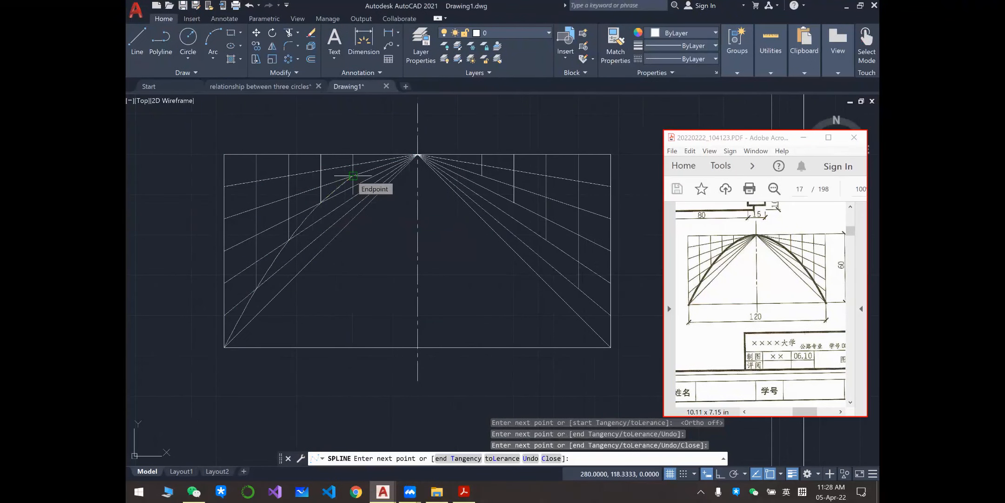
left_click(353, 176)
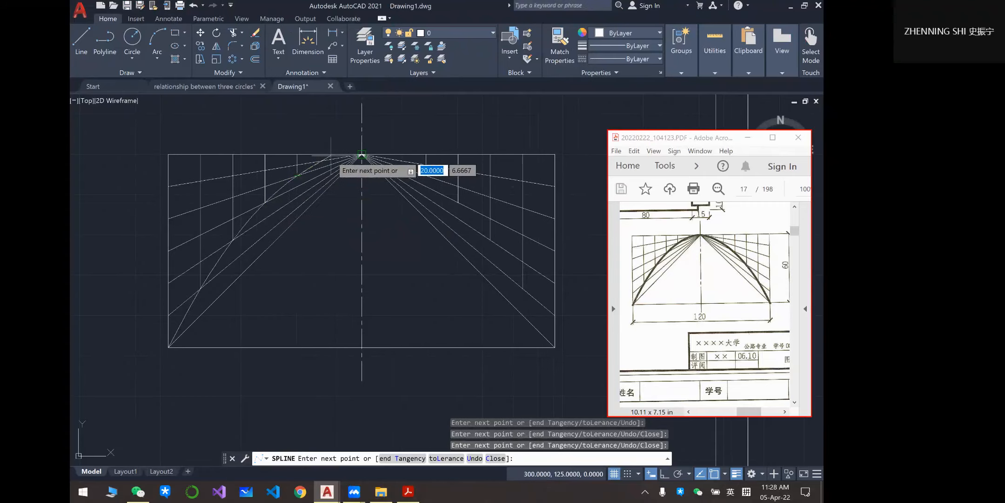
key("Escape")
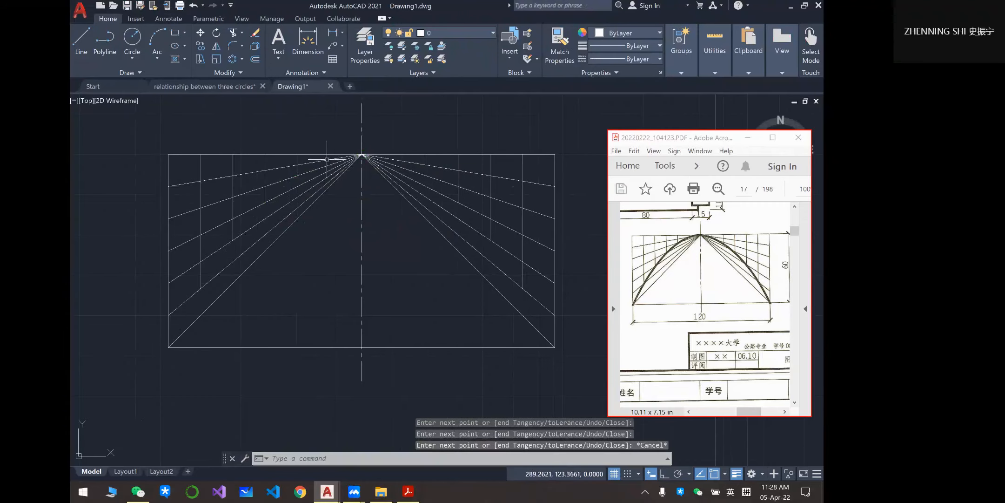
- Undo the cancelled spline and the erasures of the division points on the right and top edges
left_click(326, 154)
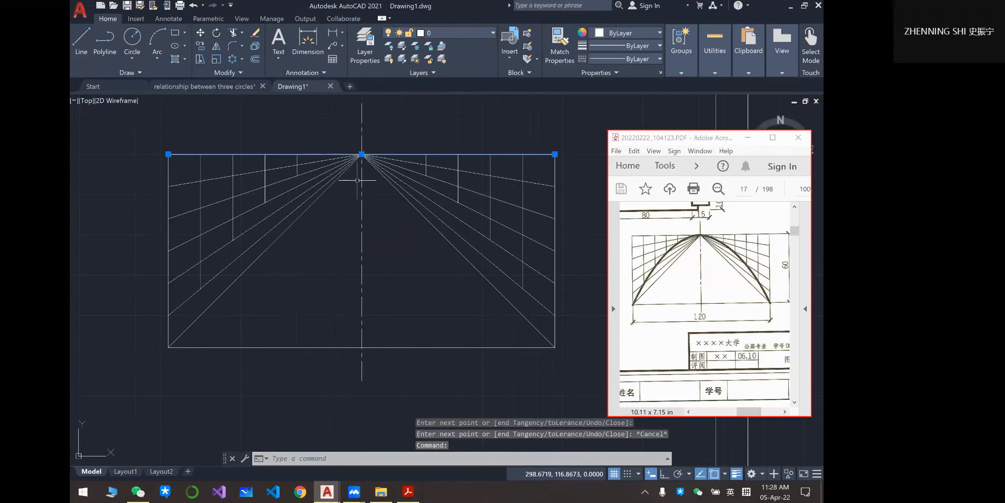
key("Escape")
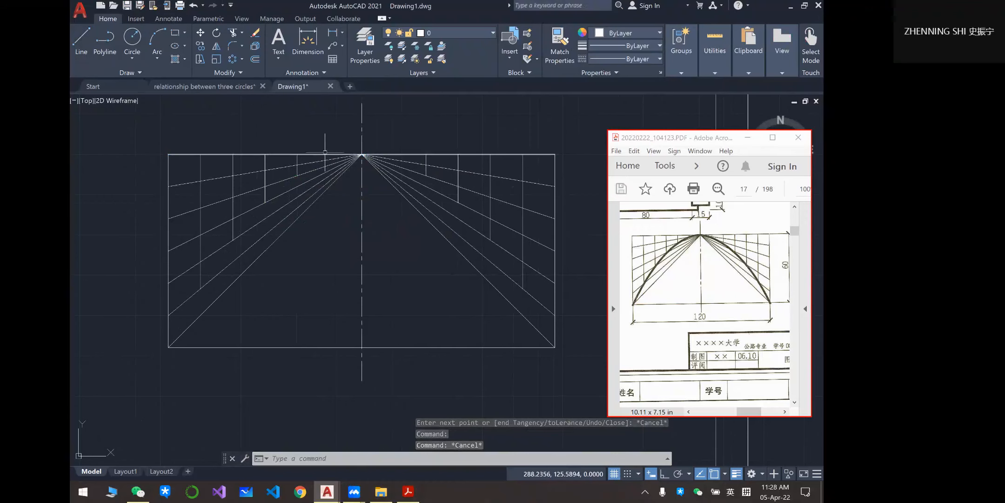
scroll(327, 152, "up", 3)
scroll(327, 152, "down", 3)
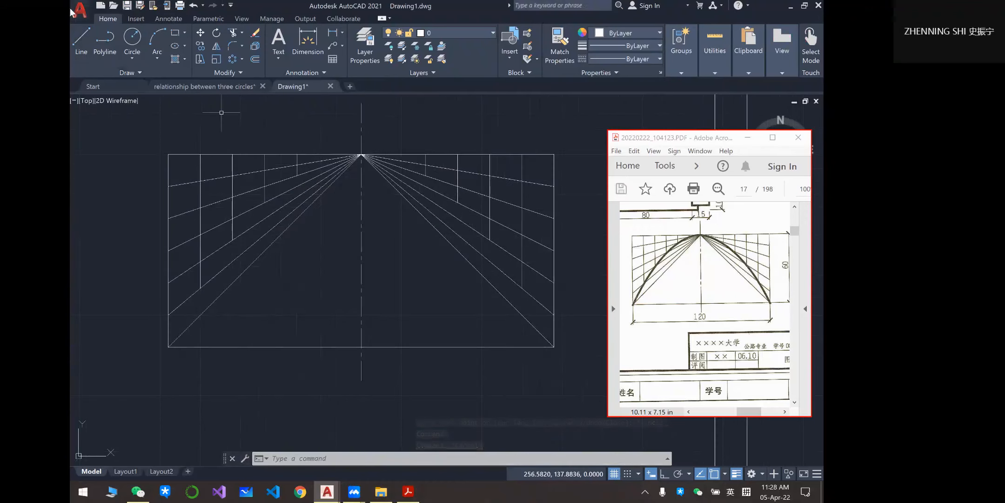
key("ctrl+z")
key("ctrl+z")
key("ctrl+z")
key("ctrl+z")
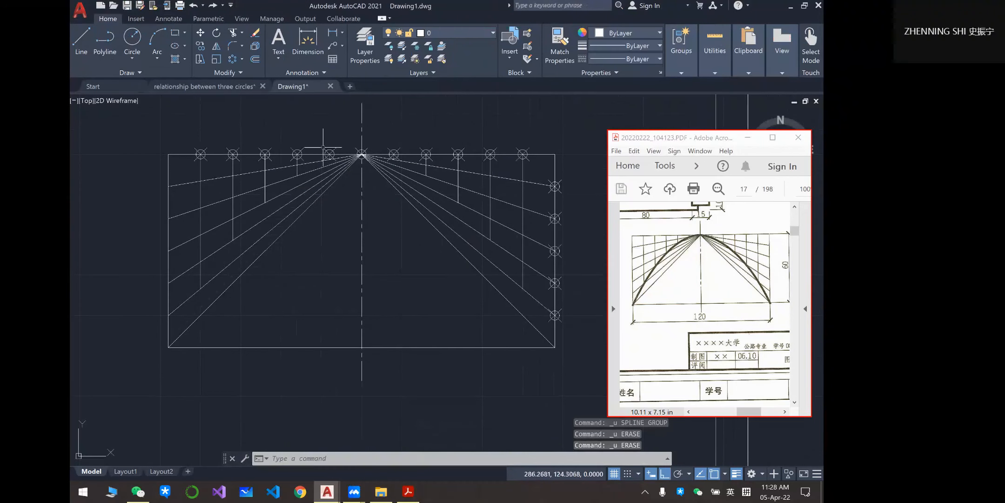
scroll(325, 143, "up", 2)
scroll(79, 148, "down", 2)
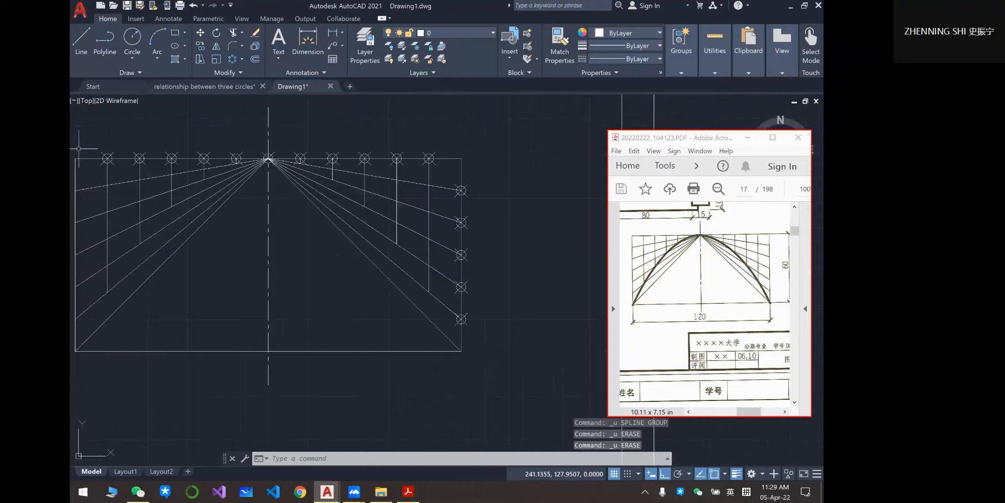
left_click(93, 147)
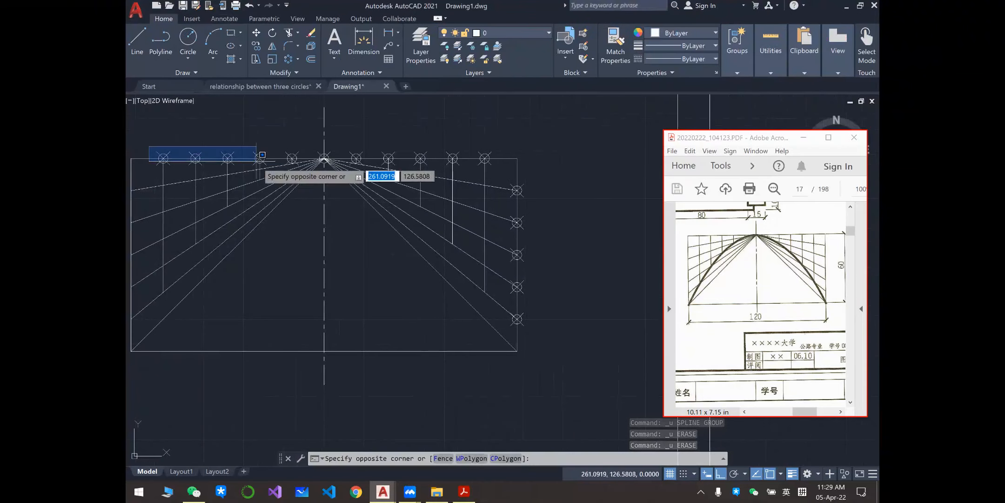
left_click(496, 161)
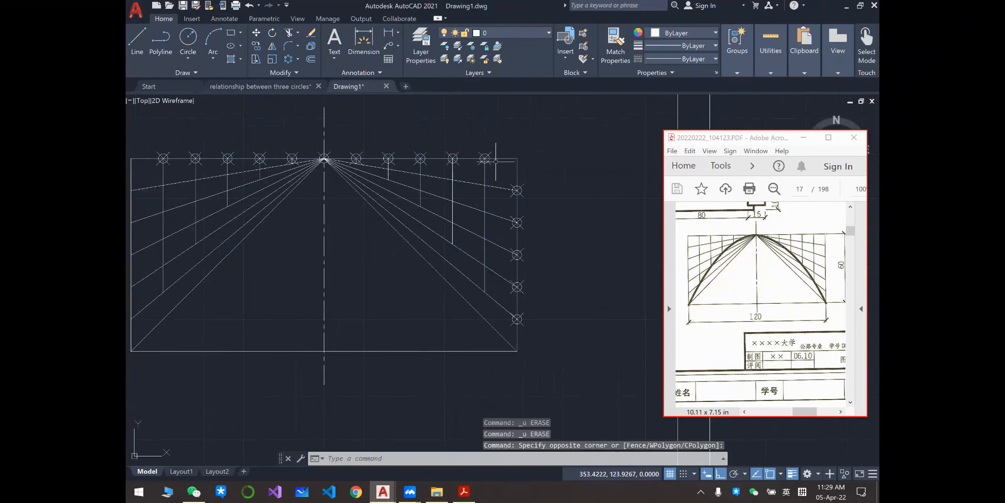
left_click(150, 150)
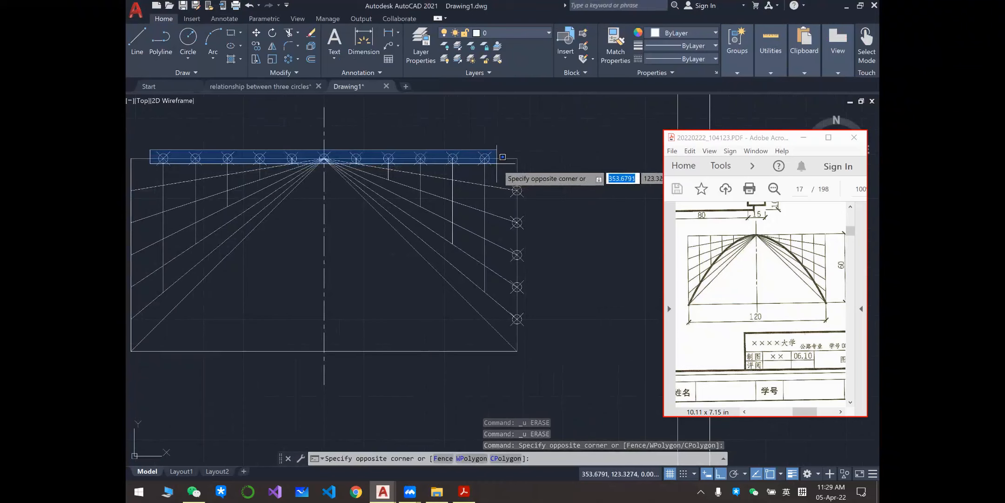
key("Escape")
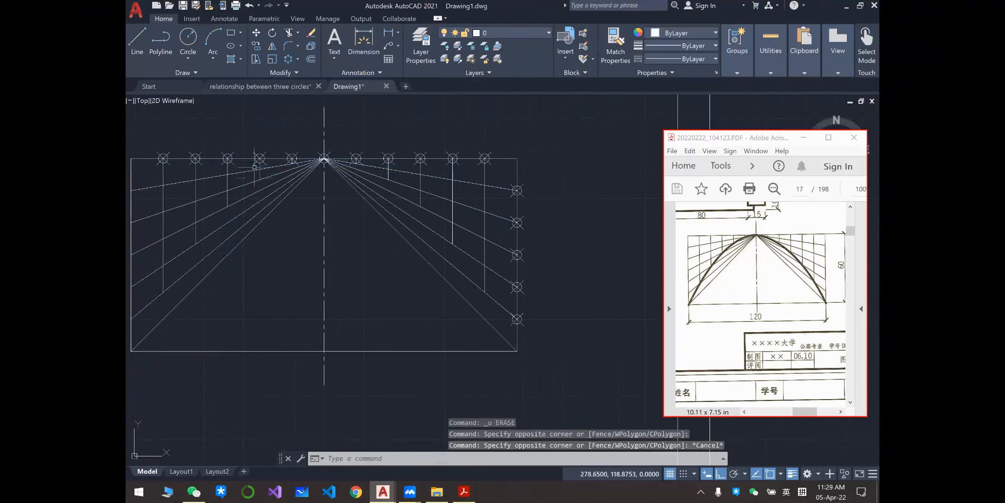
- Erase the five top-edge division points to the left of the apex individually, keeping the vertical construction lines
left_click(292, 158)
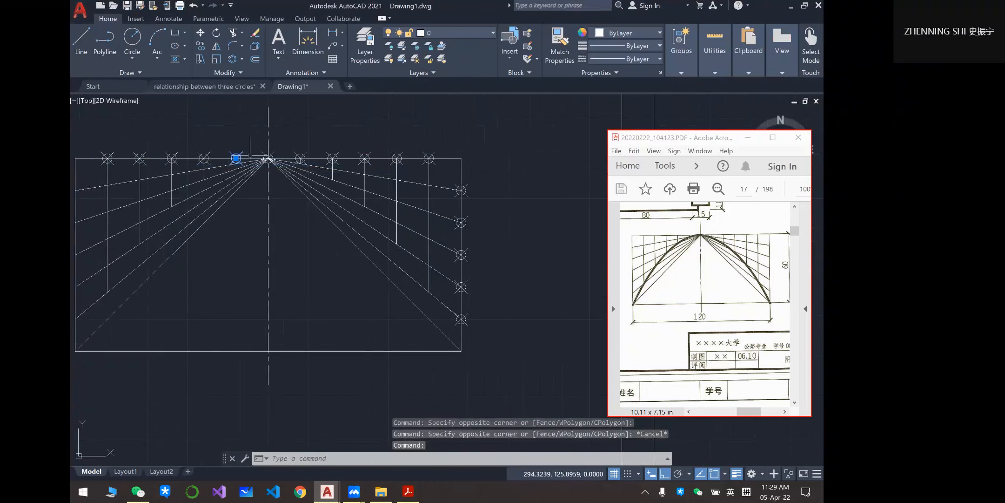
key("Delete")
left_click(204, 158)
key("Delete")
left_click(172, 158)
key("Delete")
left_click(140, 159)
key("Delete")
left_click(107, 158)
key("Delete")
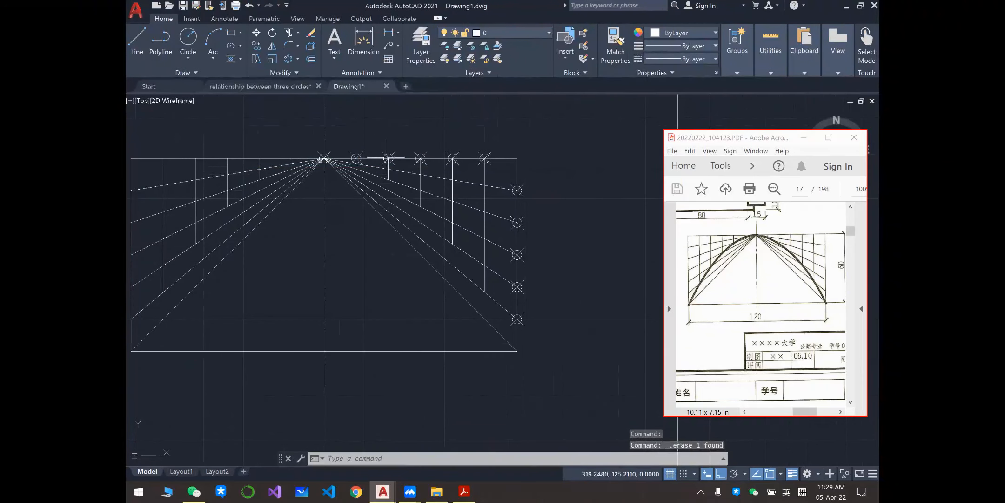
- Erase the division points at the apex and at the first two positions to its right on the top edge
left_click(356, 158)
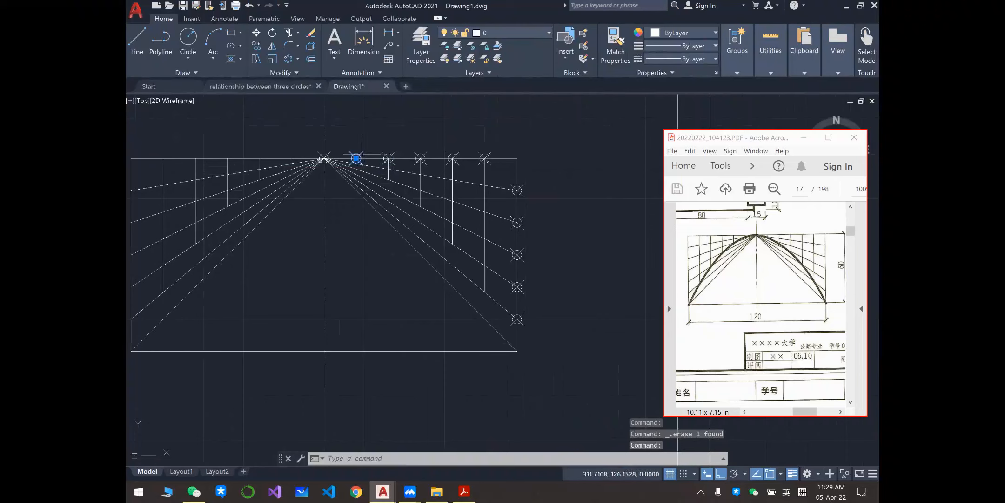
key("Delete")
left_click(320, 154)
key("Delete")
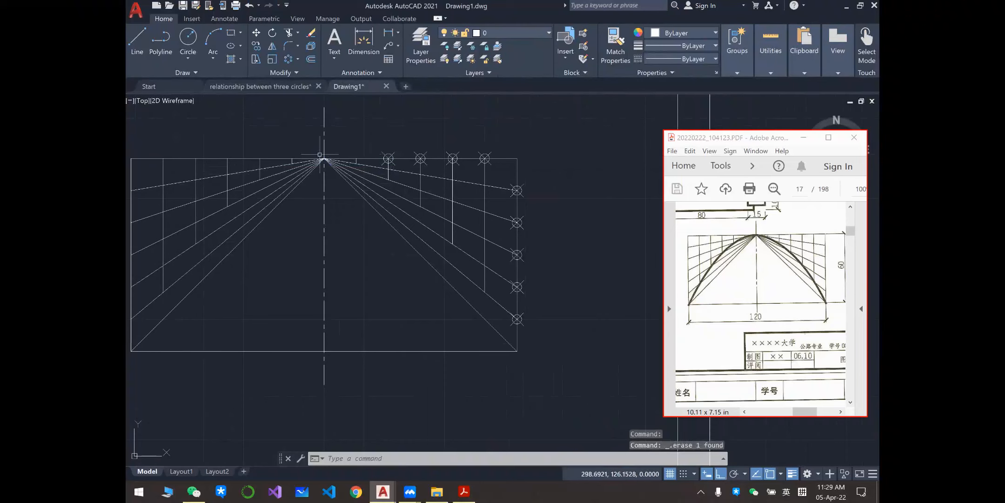
left_click(389, 155)
key("Delete")
- Erase the three remaining top-edge division points together with all division points on the right edge
left_click(390, 155)
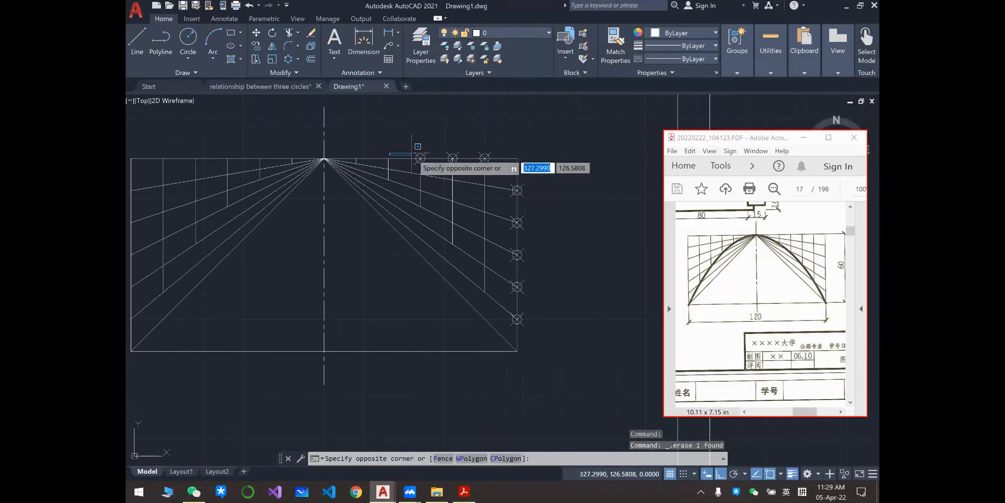
left_click(413, 153)
left_click_drag(409, 147, 500, 173)
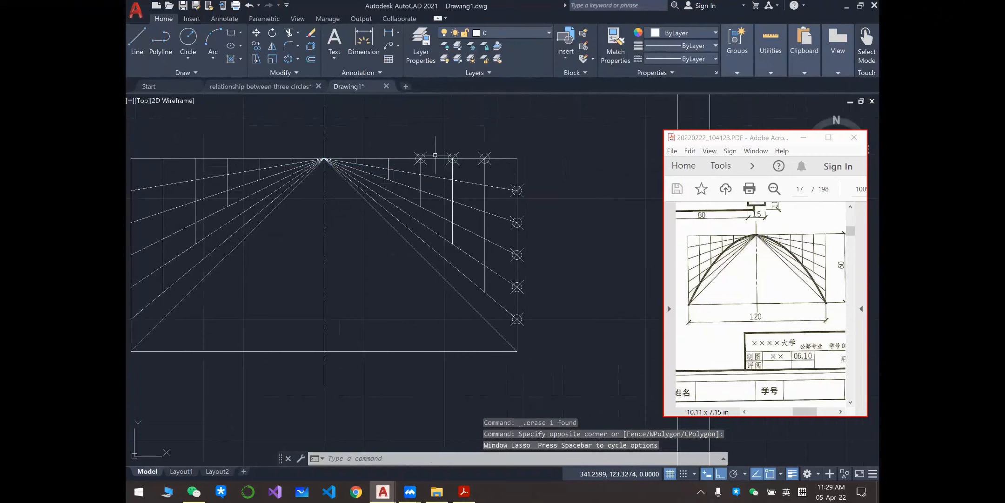
left_click(409, 144)
left_click(496, 171)
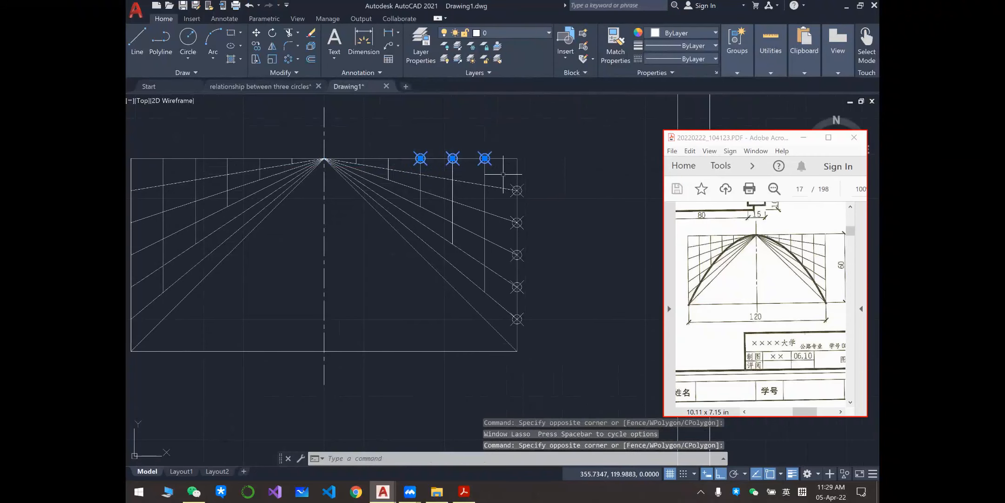
left_click(503, 175)
left_click(542, 328)
key("Delete")
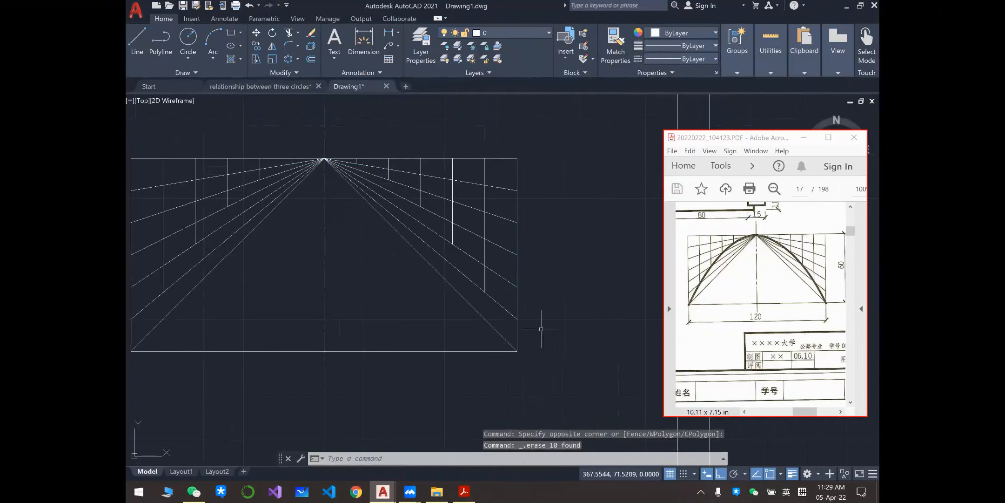
middle_click_drag(415, 210, 477, 207)
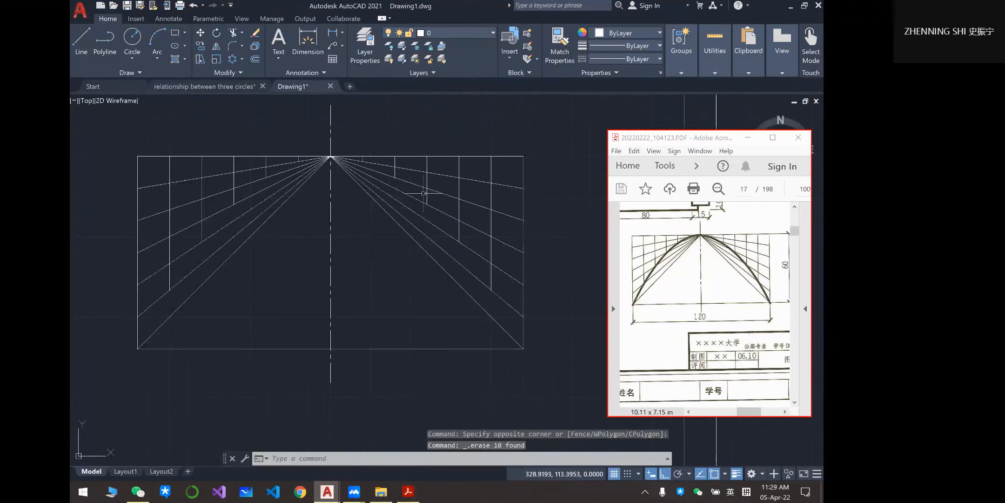
scroll(280, 152, "up", 2)
left_click_drag(297, 152, 427, 170)
key("Escape")
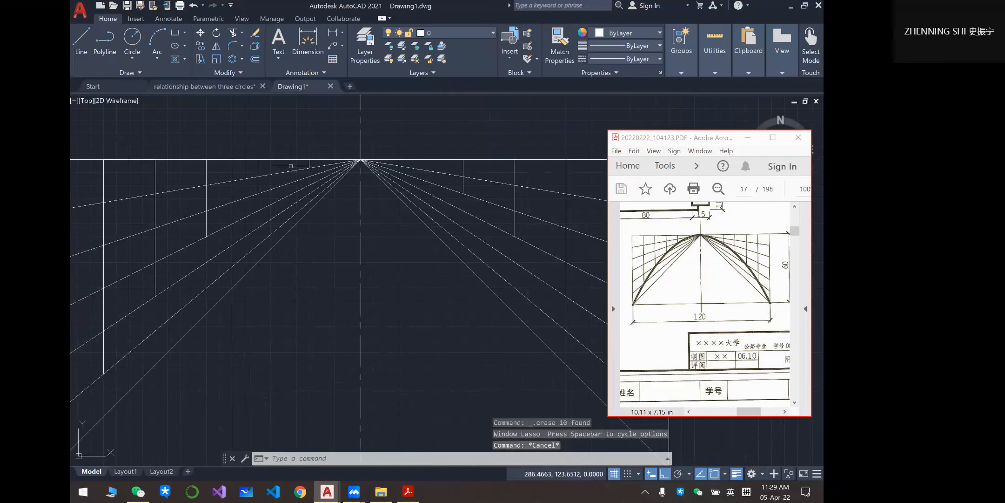
scroll(416, 164, "down", 2)
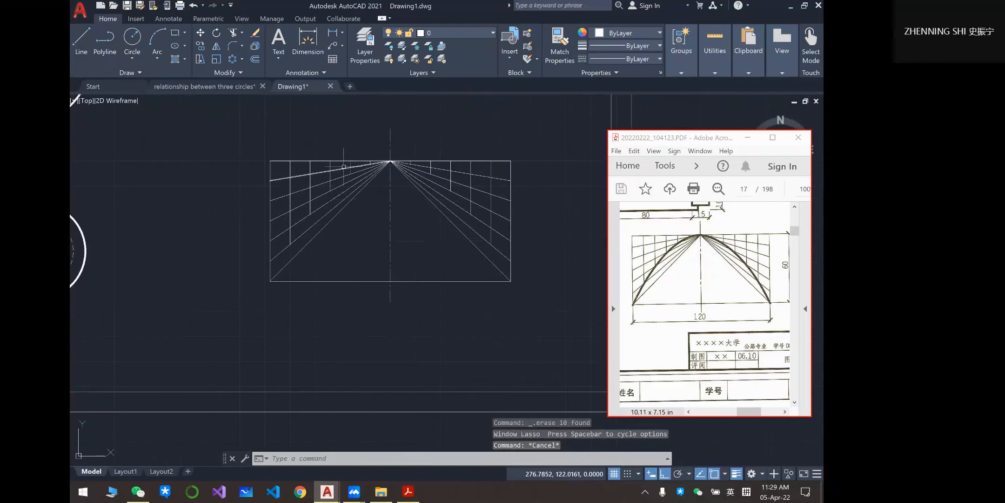
- Start a fit-point spline at the rectangle's lower-left corner and run it with Ortho off through the left-side construction intersections to the apex
left_click(122, 71)
left_click(78, 85)
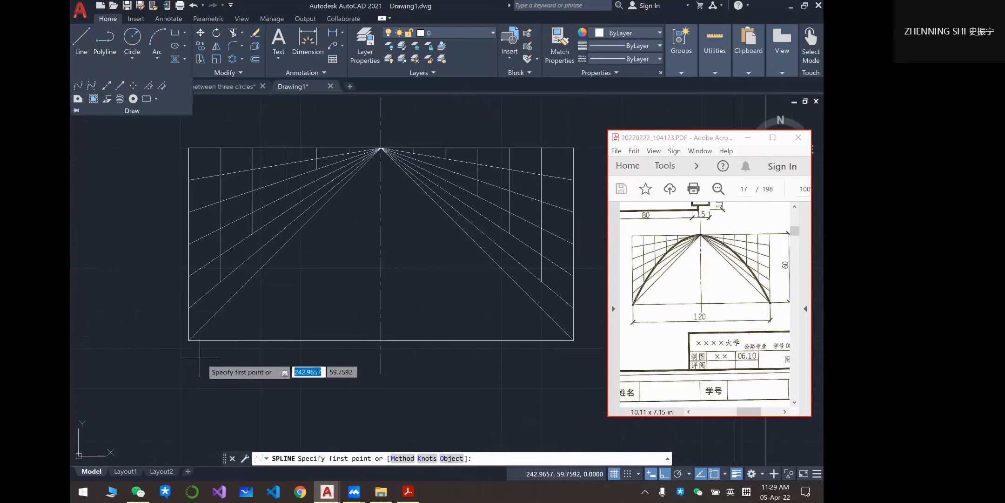
left_click(189, 340)
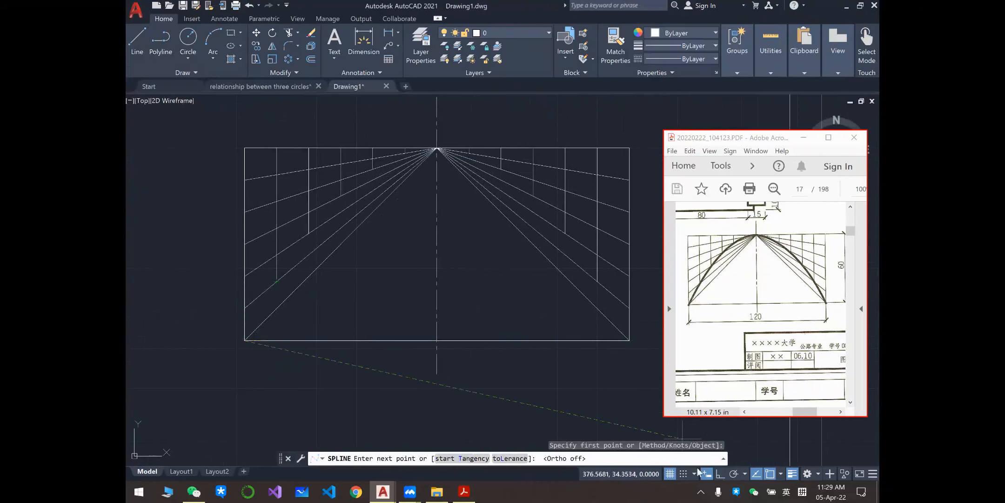
left_click(276, 282)
left_click(308, 233)
left_click(341, 196)
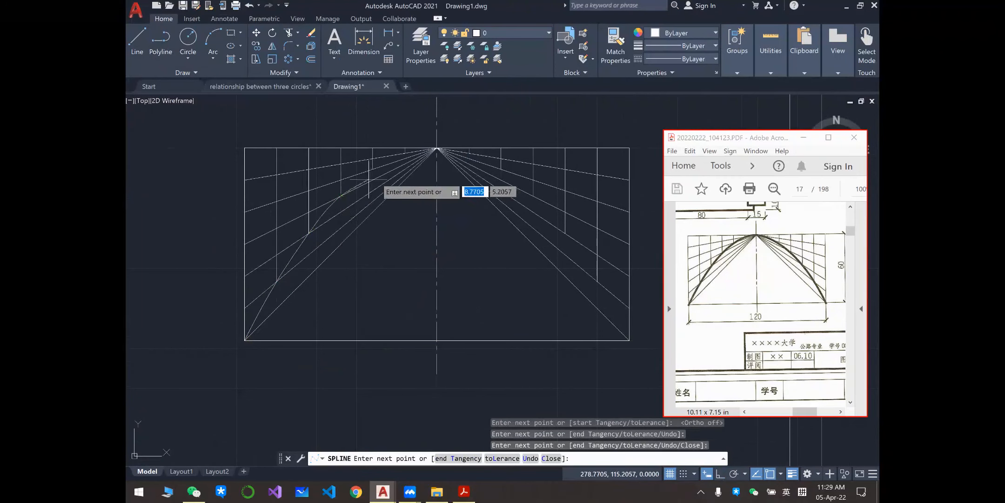
left_click(372, 167)
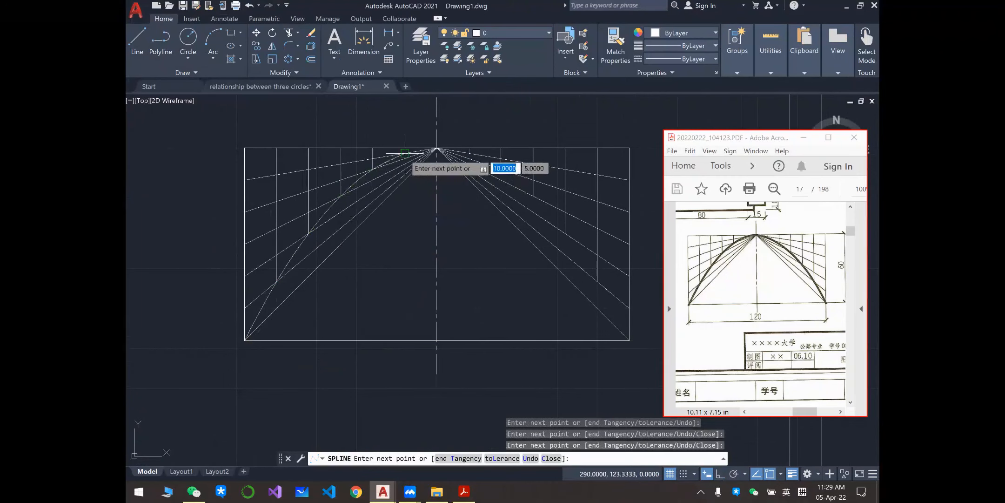
left_click(436, 149)
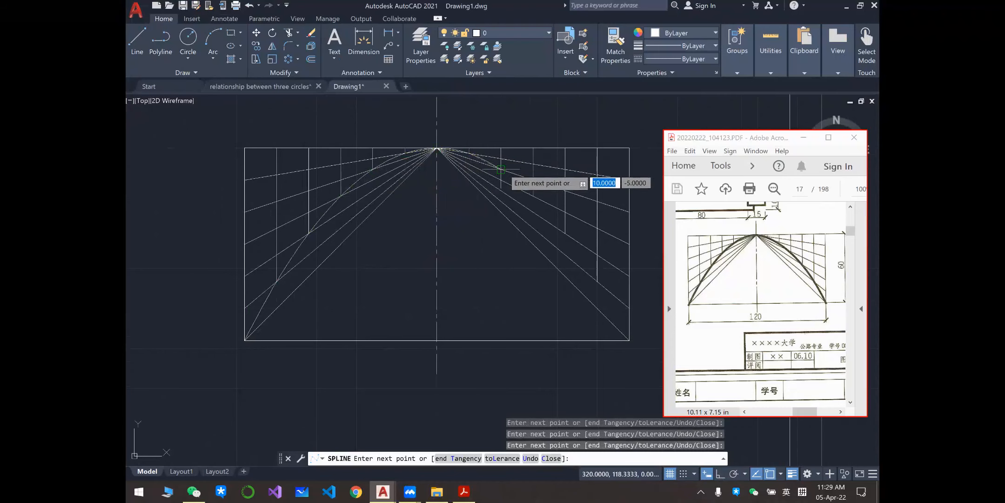
- Continue the spline through the right-side construction intersections and end it with Ortho on just below the rectangle's lower-right corner
left_click(533, 195)
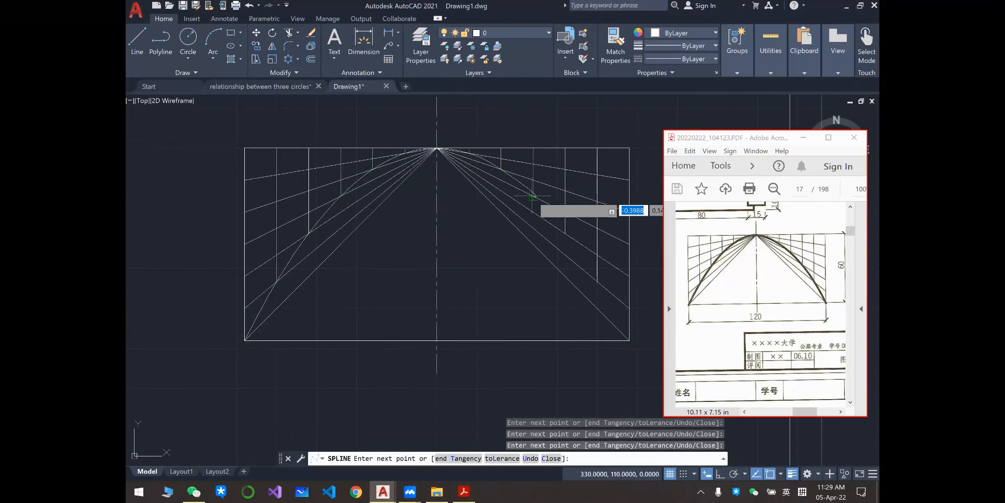
left_click(565, 233)
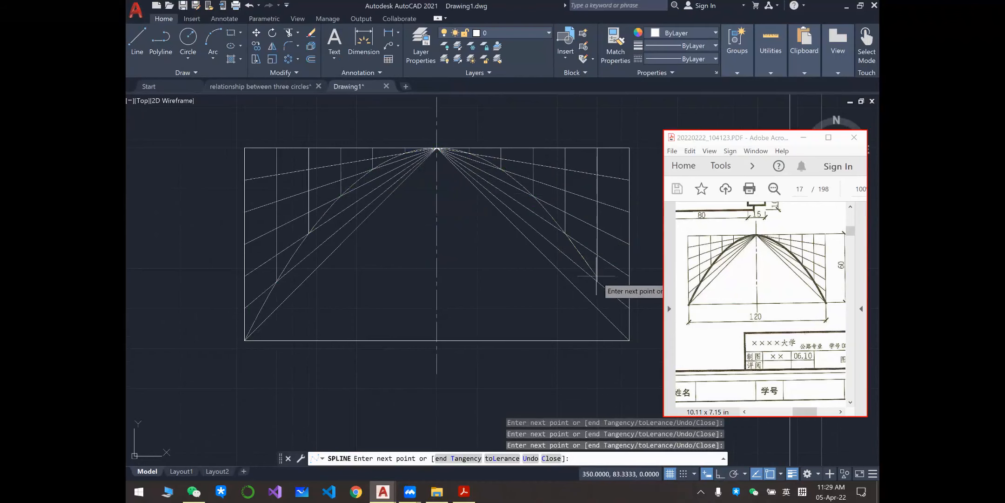
left_click(598, 281)
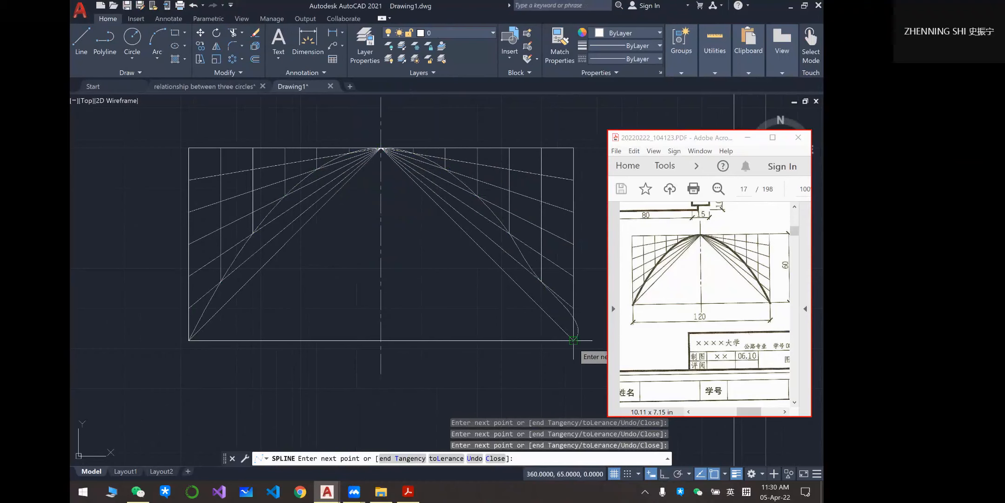
scroll(573, 340, "up", 5)
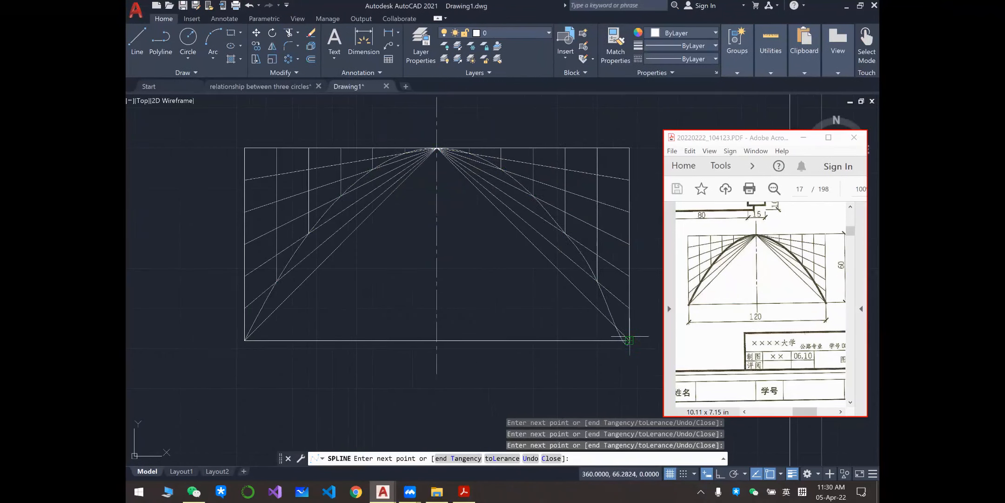
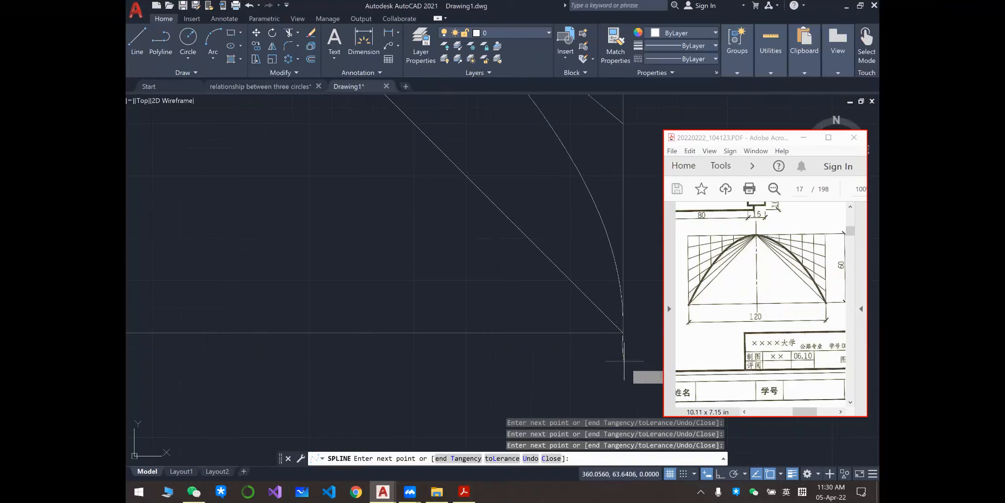
left_click(720, 473)
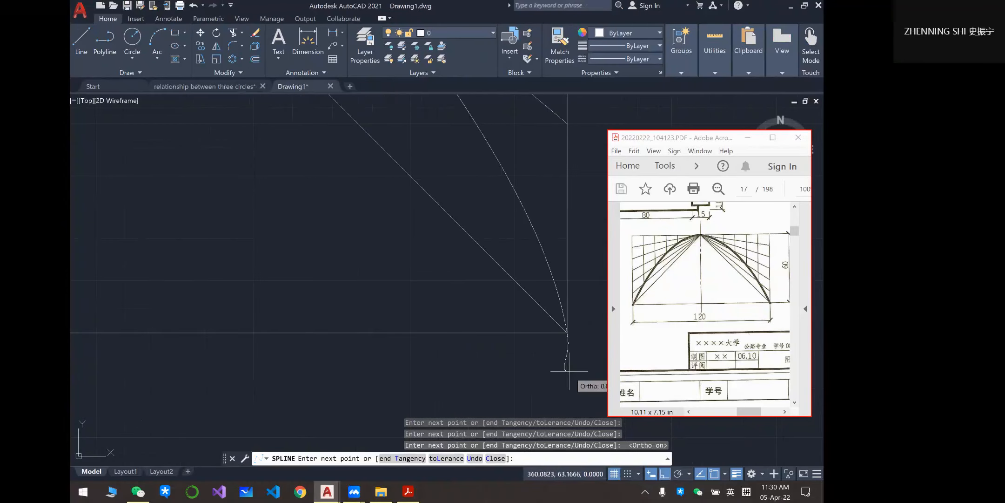
key("Return")
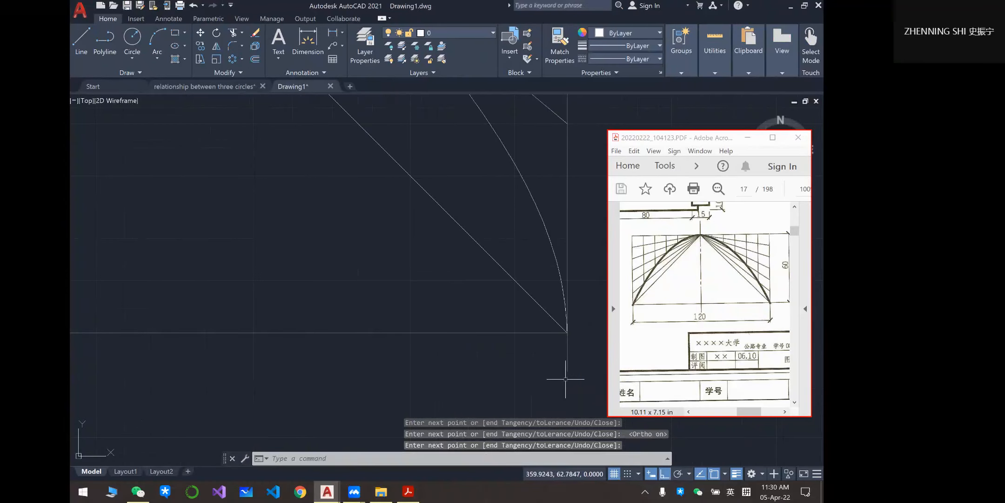
- Trim the spline's overshoot beyond the rectangle's lower-right corner
scroll(542, 345, "down", 3)
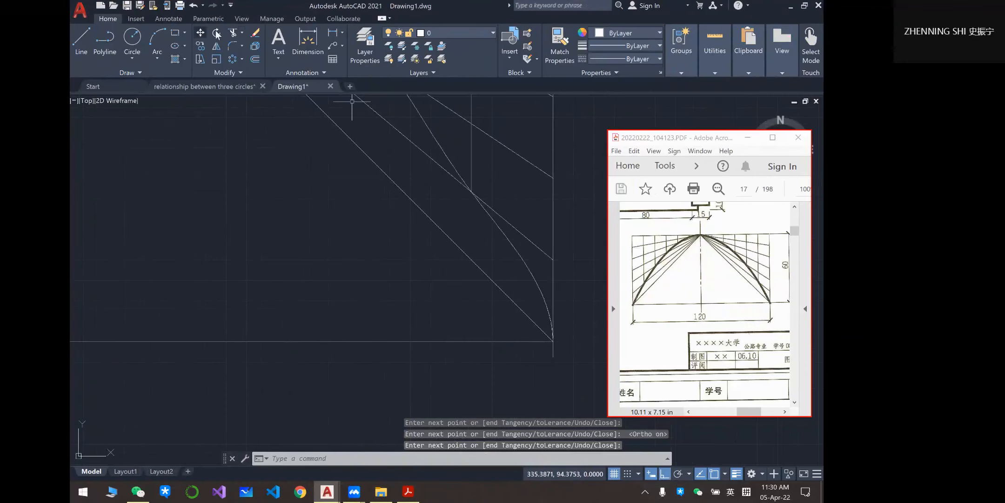
left_click(231, 33)
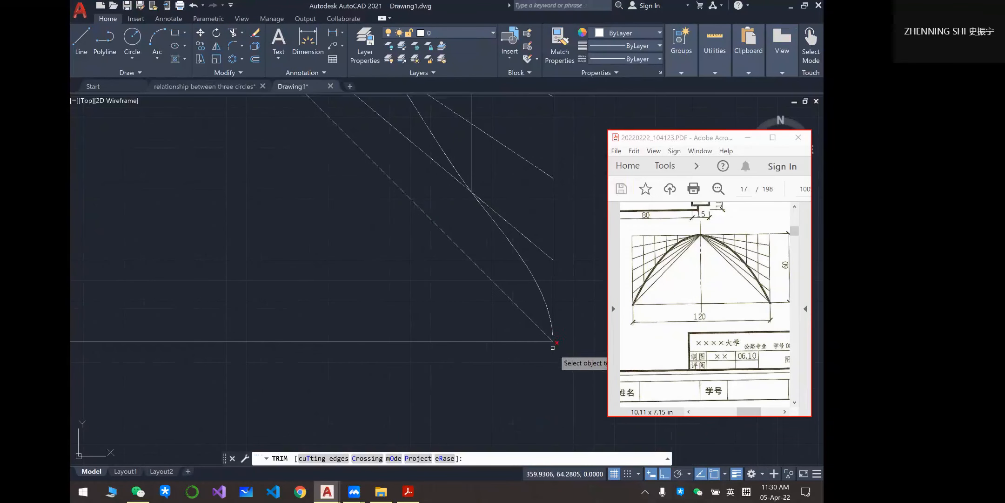
scroll(559, 347, "down", 4)
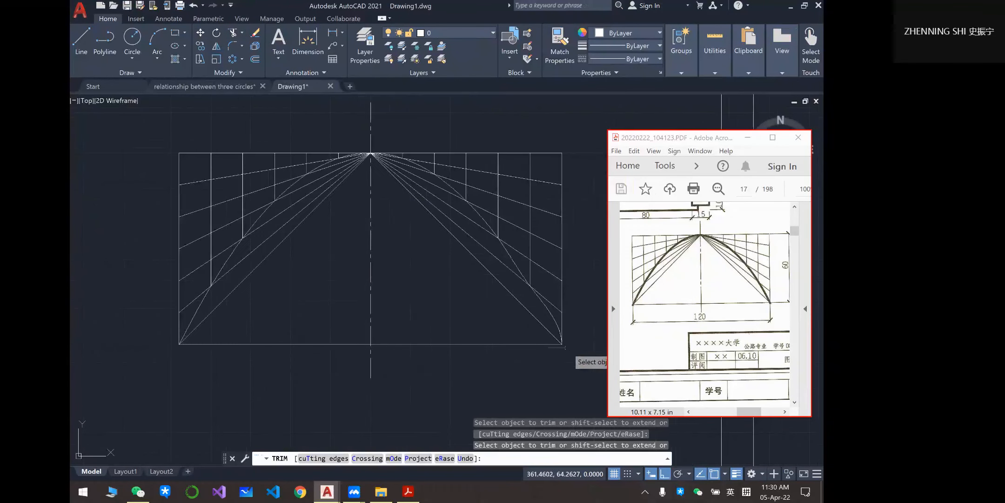
key("Escape")
- Stretch the spline's control vertex nearest the lower-right corner to reduce the bulge at the curve's end
left_click(554, 317)
mouse_move(562, 322)
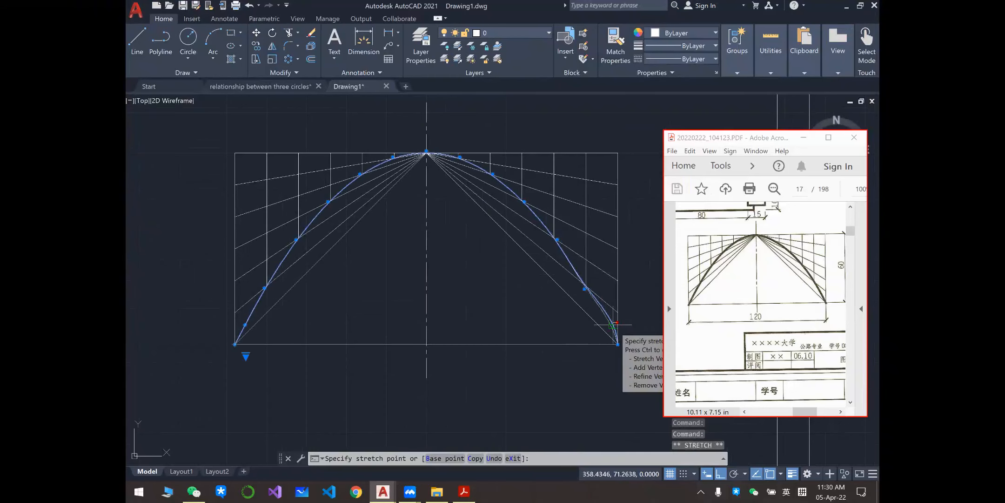
left_click(617, 322)
key("Escape")
- Try shifting the control vertex nearest the lower-right corner slightly inward again, and undo that grip edit
scroll(562, 333, "up", 2)
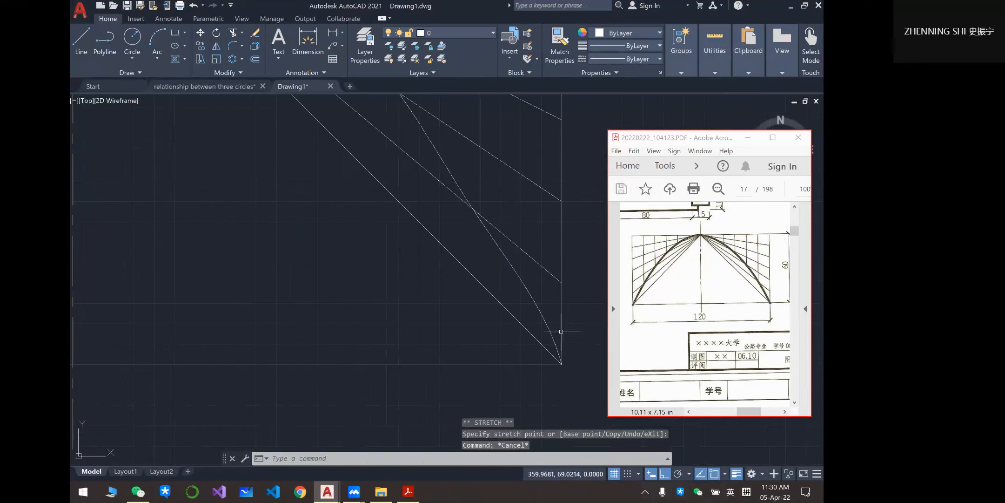
left_click(549, 326)
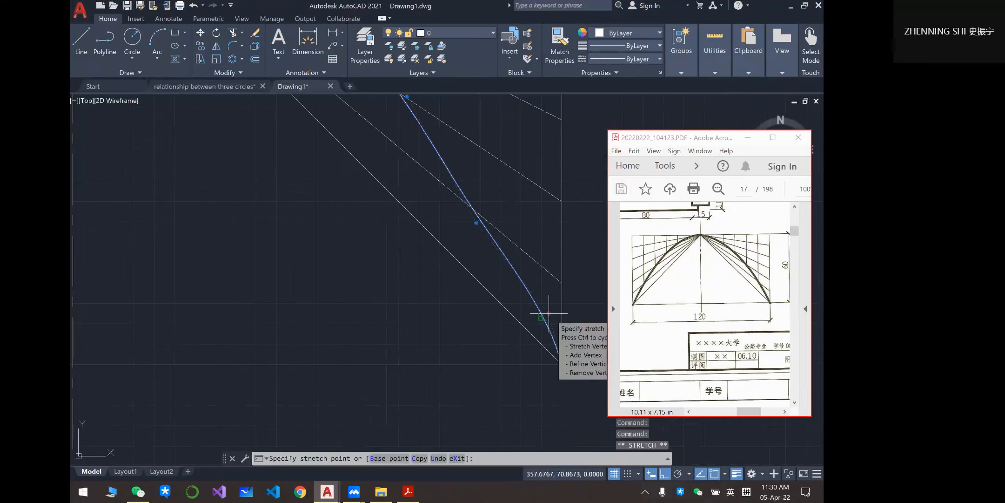
left_click(549, 314)
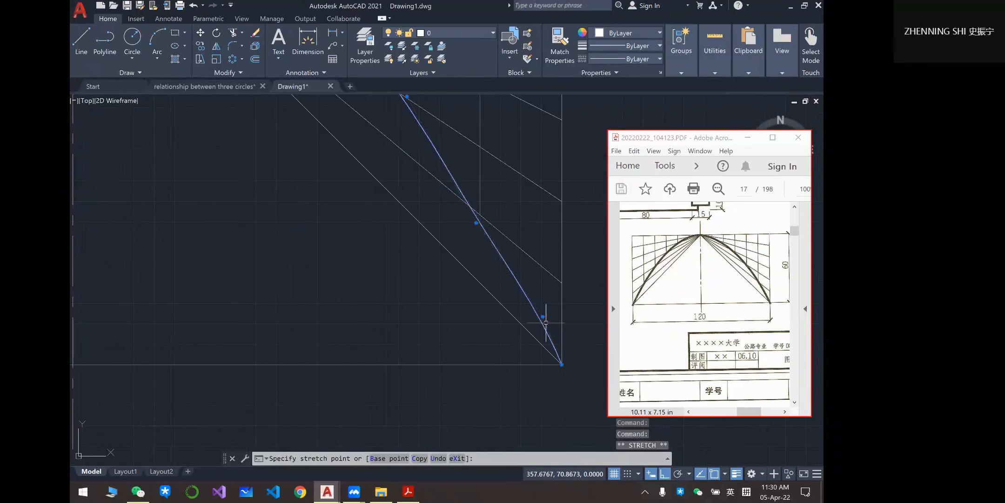
left_click(542, 317)
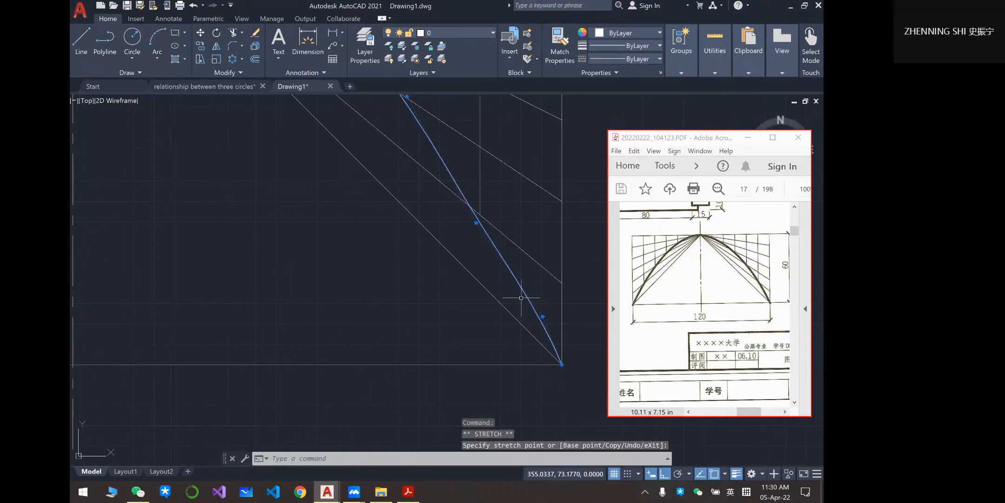
key("ctrl+z")
- Stretch the spline's next control vertex up the curve onto the lower end of the vertical construction line nearest the right edge
left_click(525, 289)
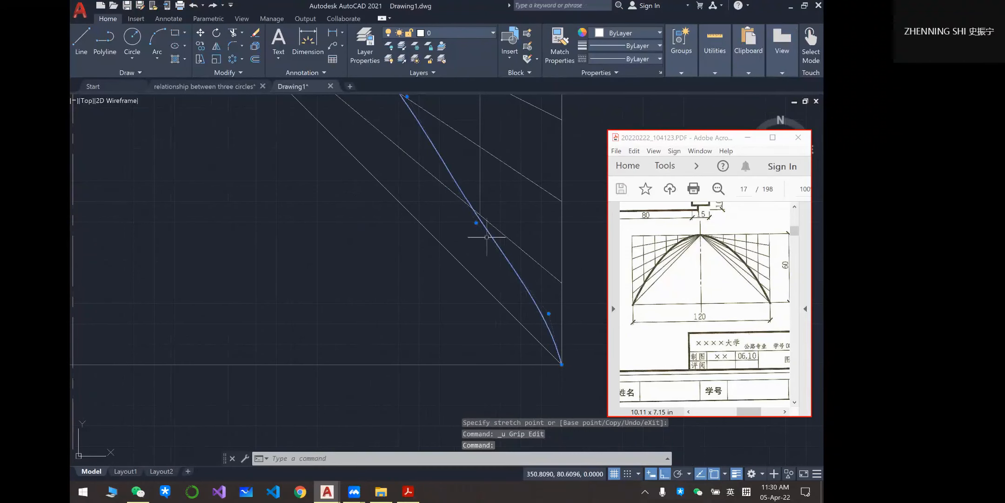
left_click(476, 223)
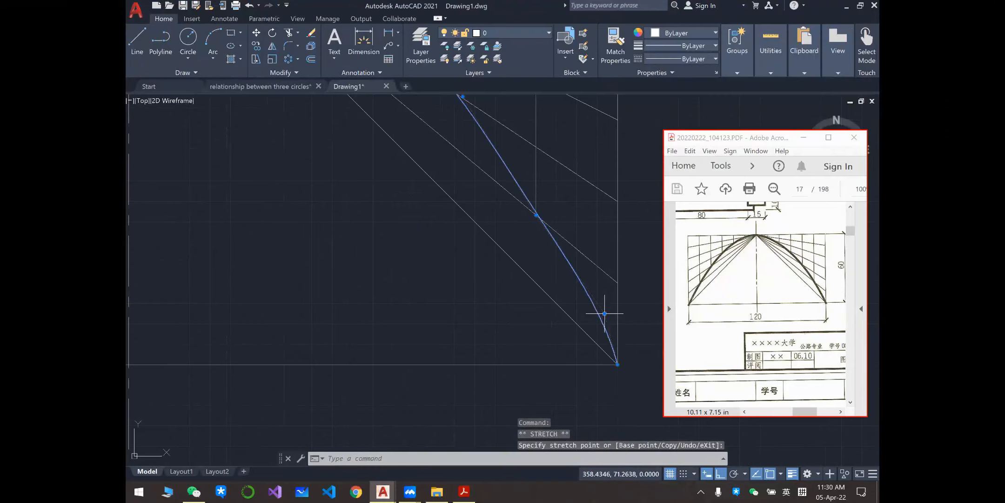
scroll(617, 305, "down", 4)
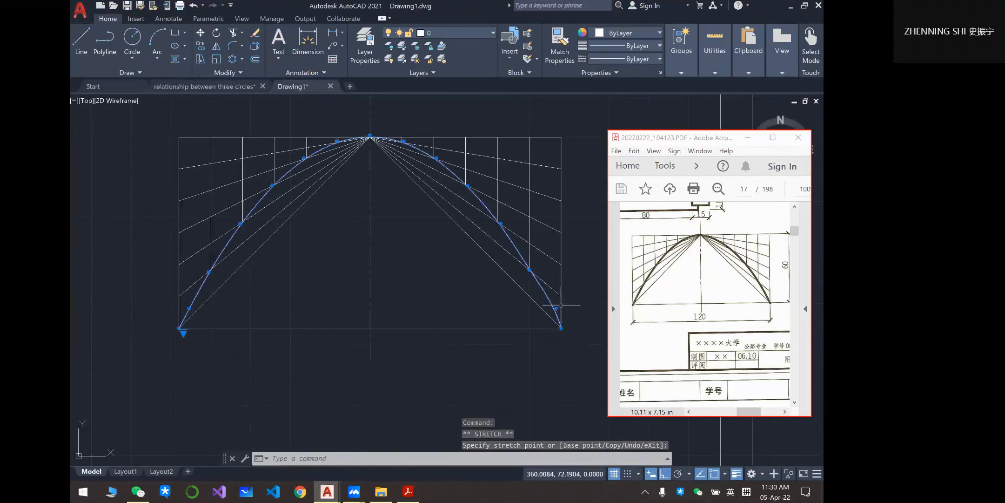
key("Escape")
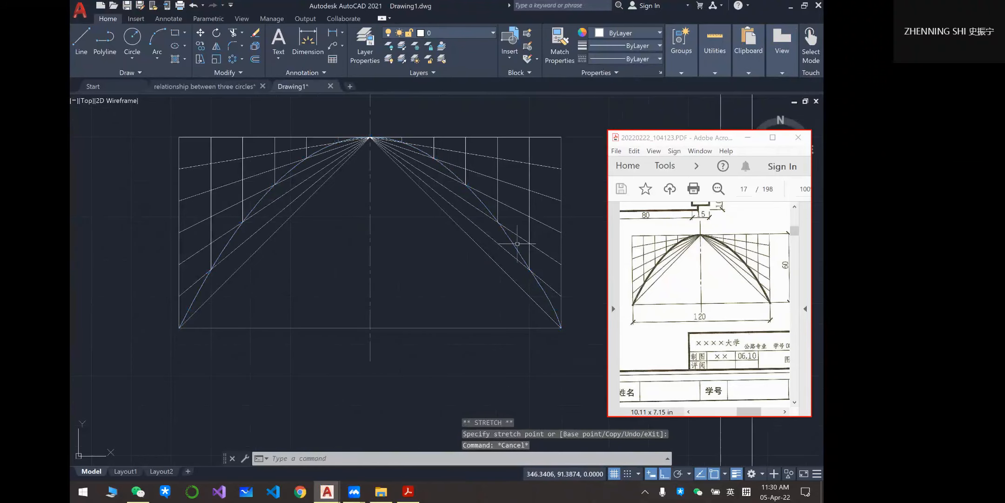
- Examine how the spline's control vertices along the right half line up with the construction intersections
left_click(515, 243)
scroll(531, 268, "up", 4)
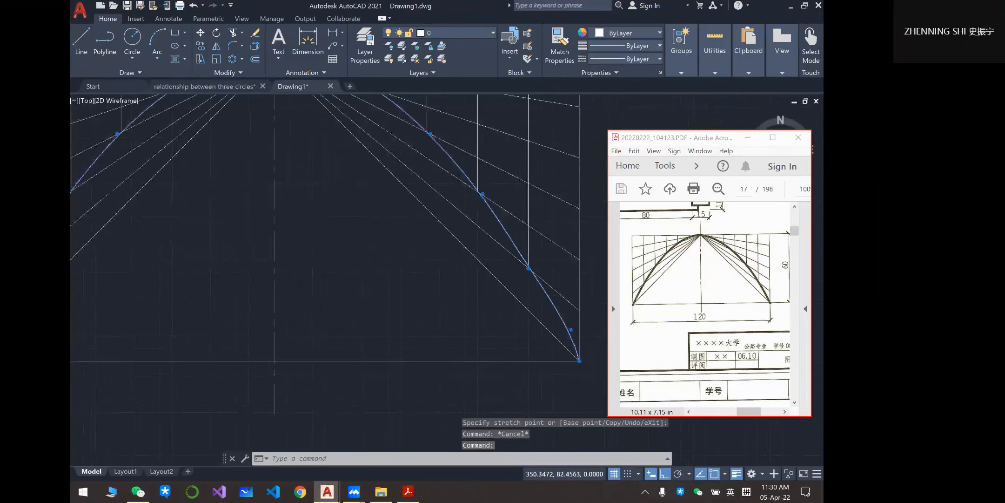
scroll(502, 208, "down", 2)
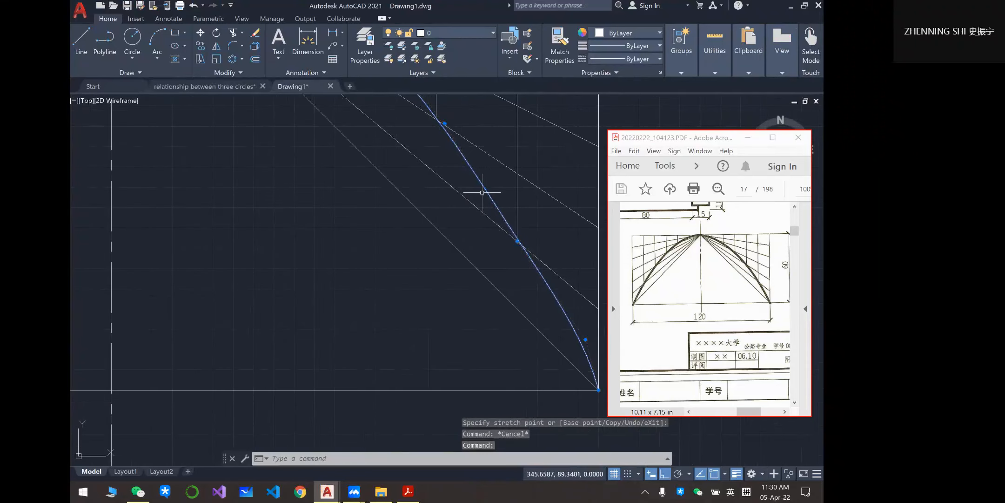
middle_click_drag(432, 100, 469, 202)
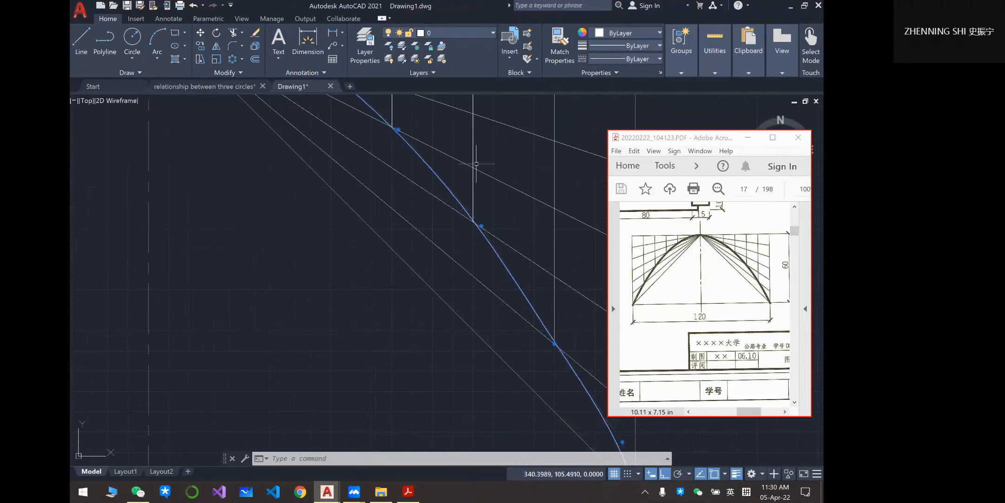
scroll(480, 209, "down", 4)
key("Escape")
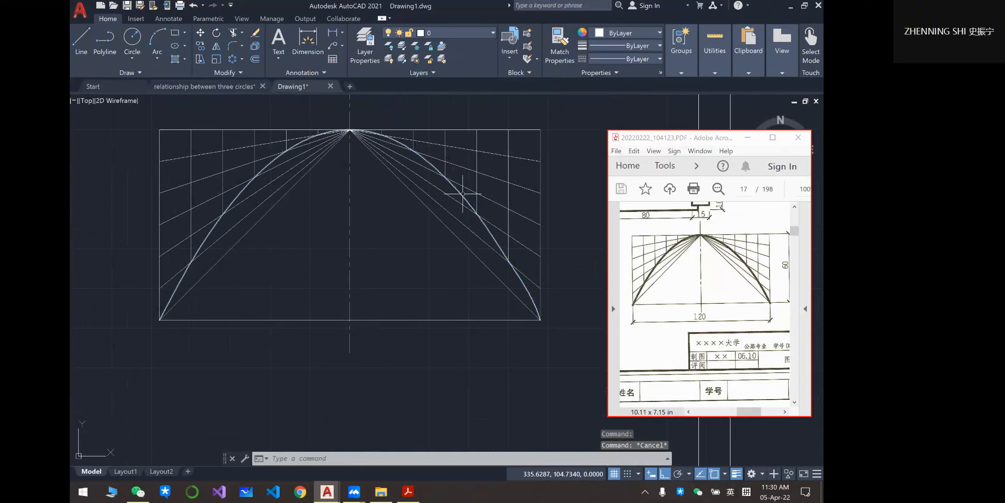
- Set the parabola spline's lineweight to 0.50 mm and clear the selection
left_click(464, 192)
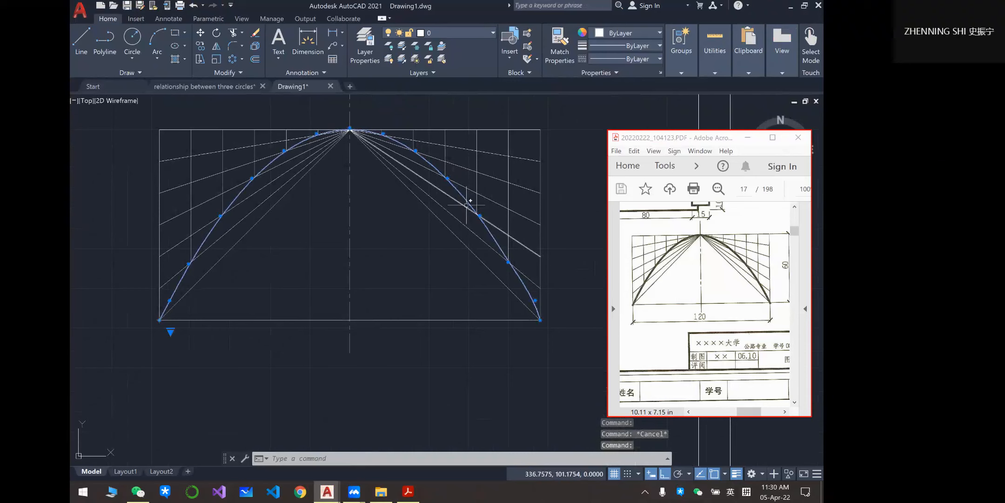
left_click(626, 48)
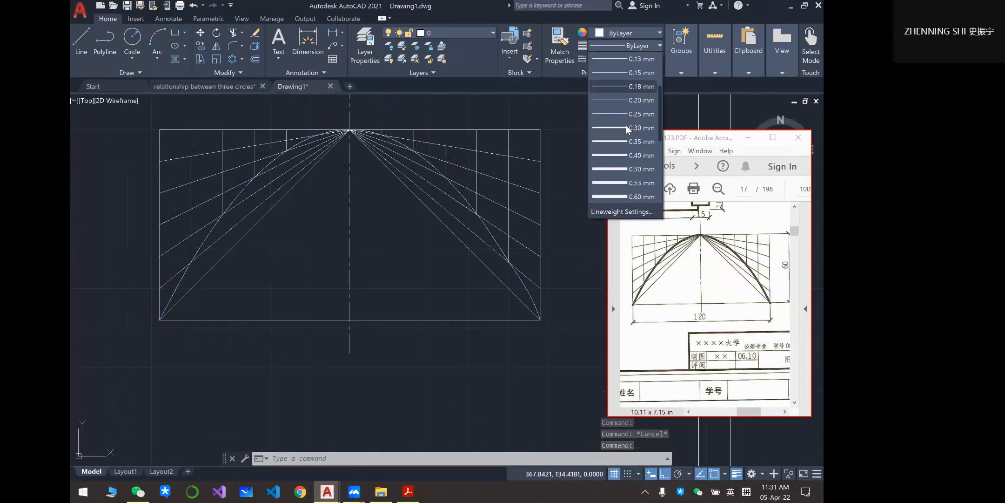
scroll(626, 127, "down", 1)
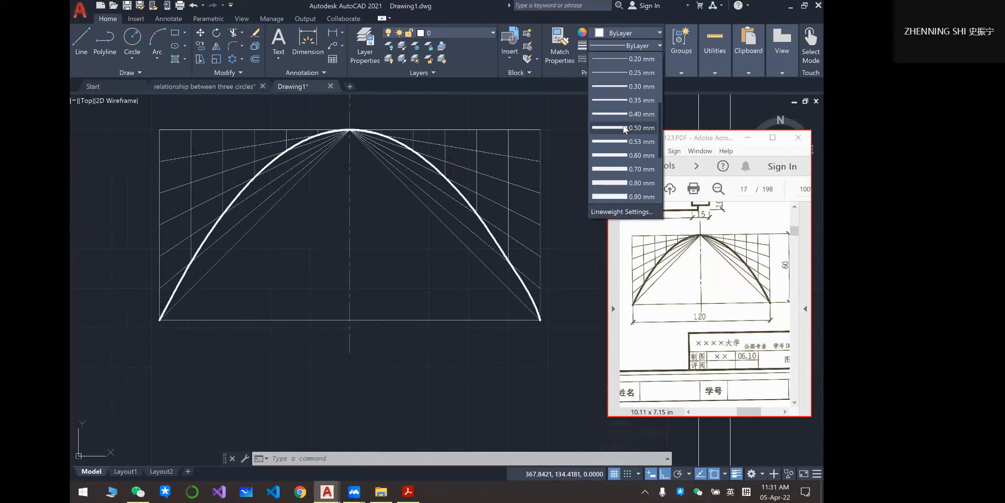
left_click(623, 126)
key("Escape")
left_click(469, 375)
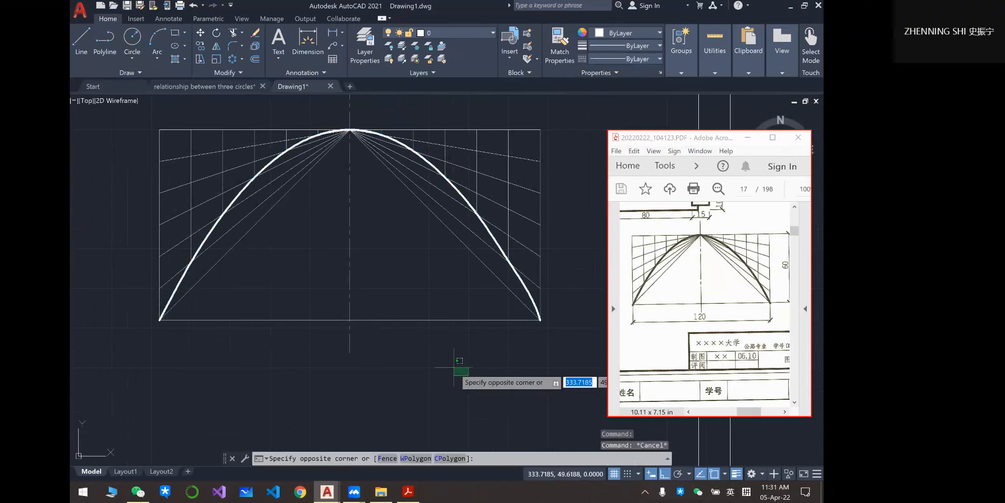
- Compare the finished parabola and its construction lines with the parabola figure and dimensions in the PDF reference
scroll(454, 368, "down", 2)
key("Escape")
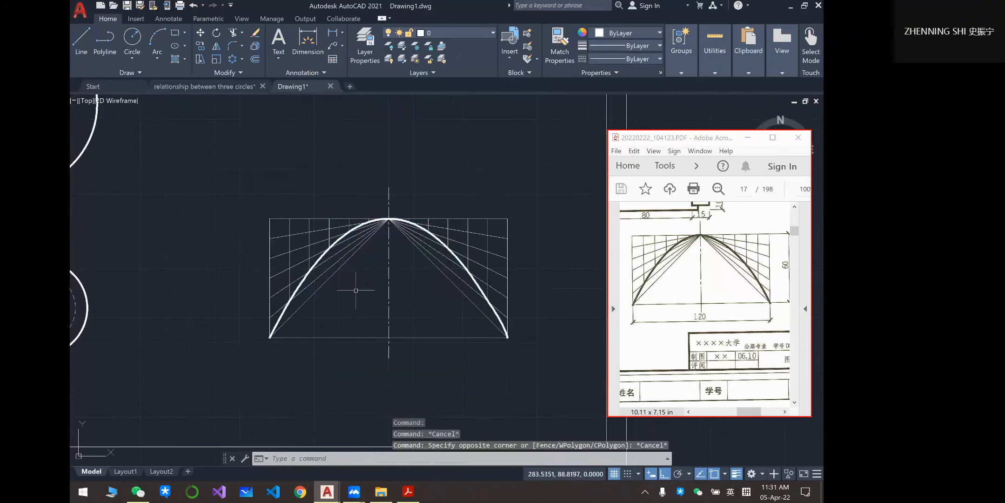
left_click(707, 289)
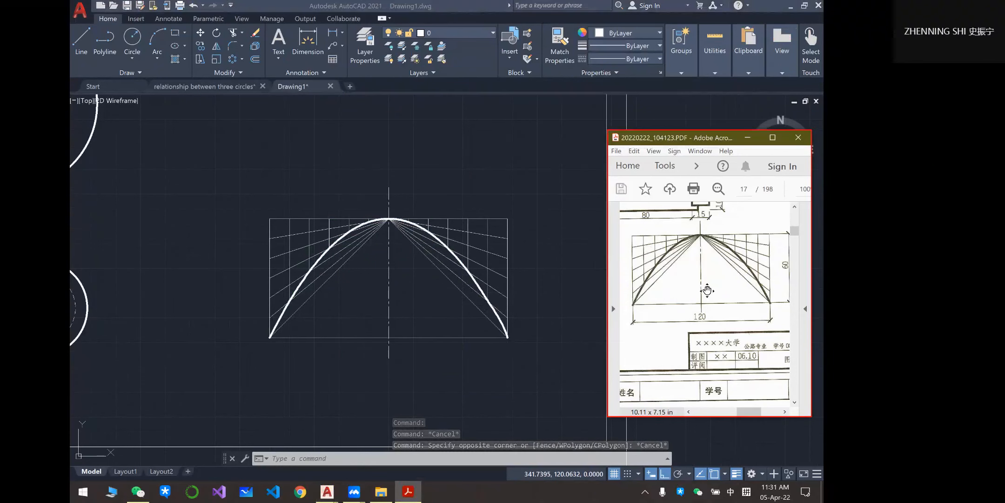
scroll(713, 288, "left", 3)
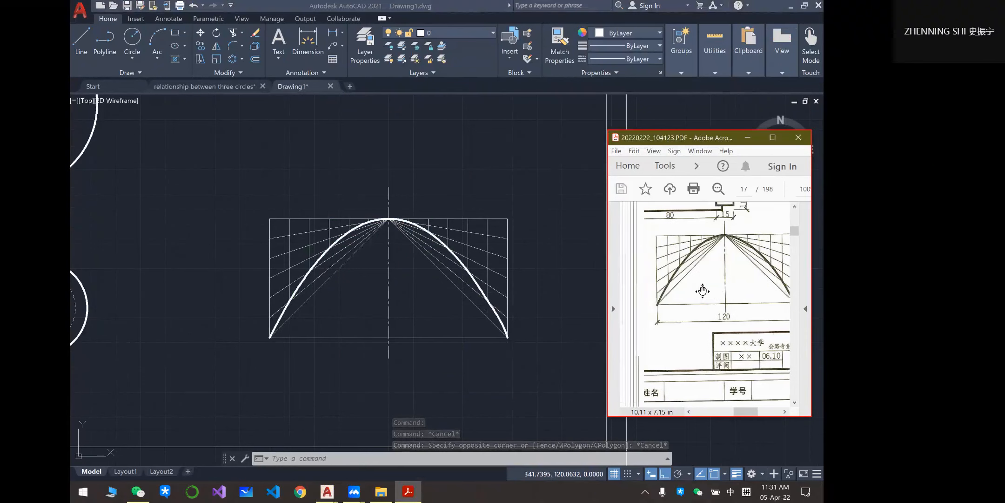
left_click(785, 411)
left_click_drag(747, 411, 755, 411)
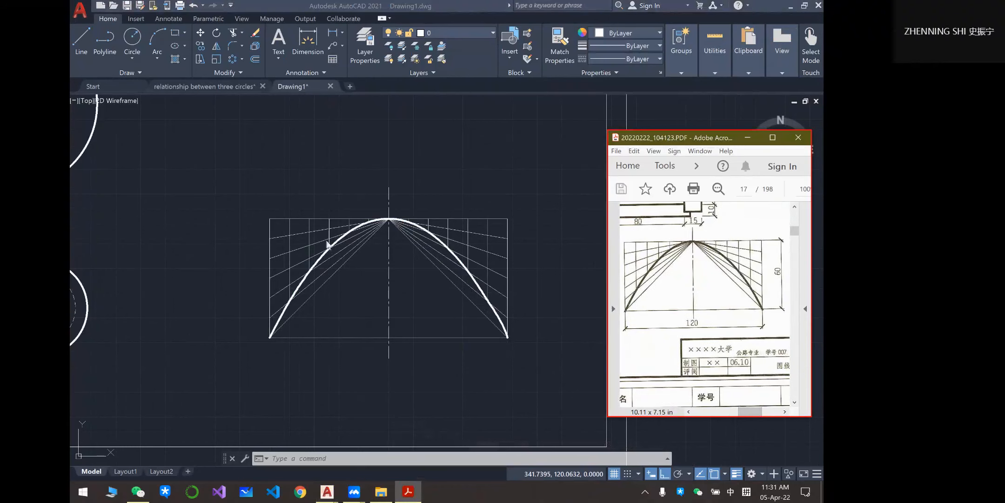
left_click(240, 162)
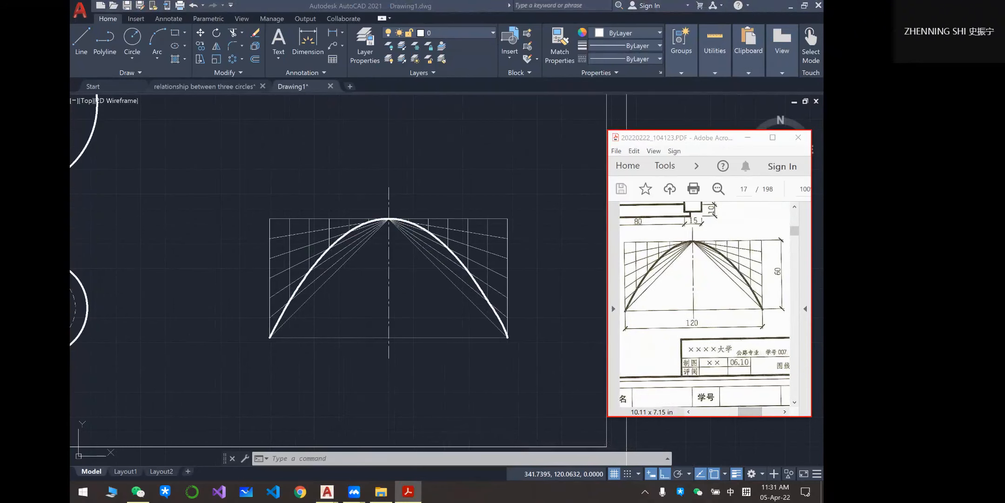
left_click(240, 157)
left_click(568, 394)
key("Escape")
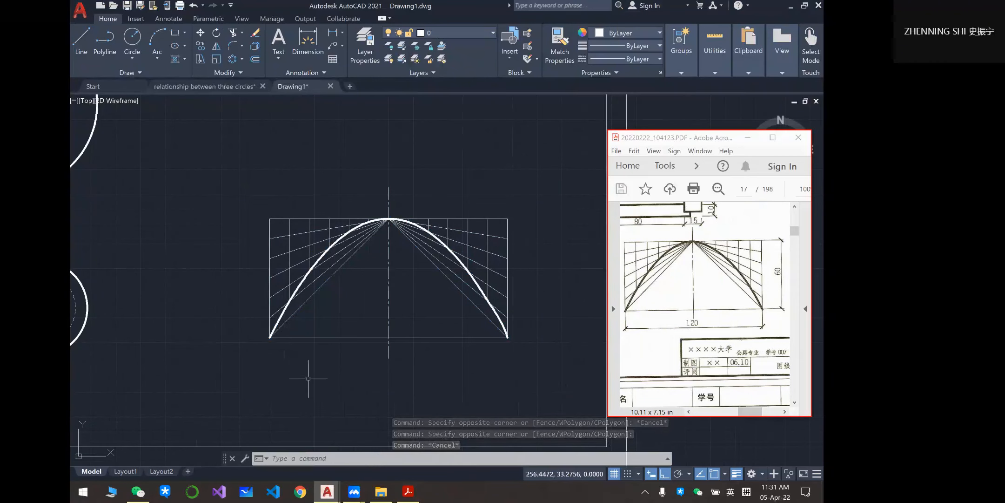
- Review all figures drawn on the sheet and examine the dimensioned stepped-block views above the parabola in the PDF
scroll(308, 378, "down", 2)
middle_click_drag(332, 269, 404, 291)
middle_click_drag(373, 246, 341, 272)
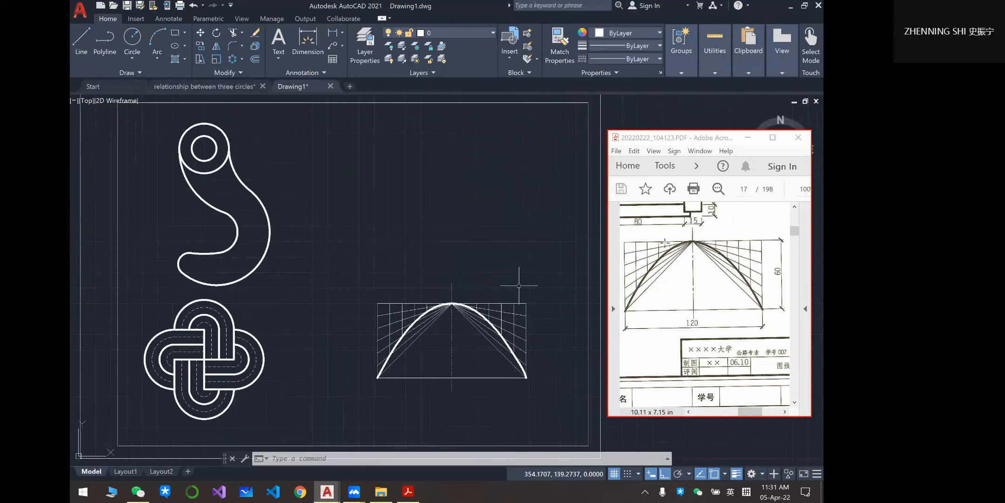
mouse_move(668, 224)
left_mouse_down()
mouse_move(692, 288)
mouse_move(686, 228)
mouse_move(710, 266)
mouse_move(708, 301)
mouse_move(693, 297)
mouse_move(700, 284)
mouse_move(675, 282)
mouse_move(738, 271)
mouse_move(732, 278)
left_mouse_up()
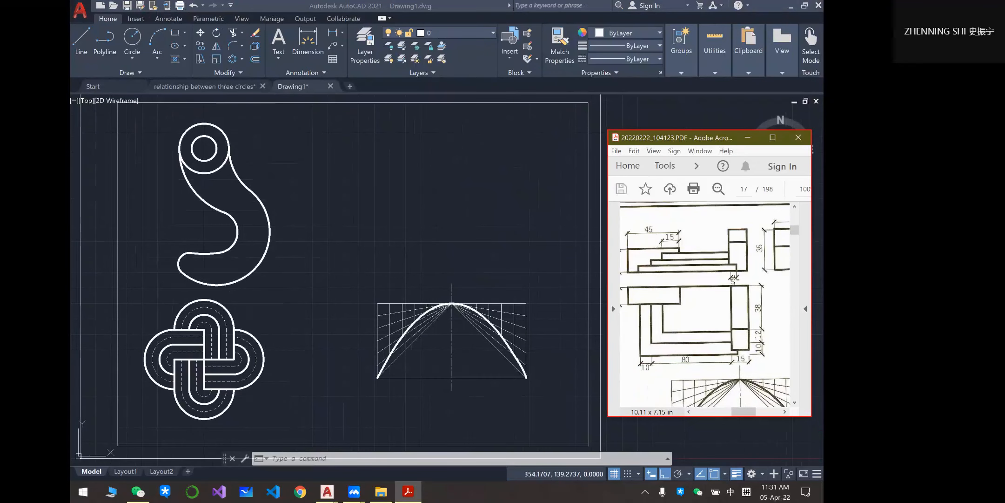
left_click(733, 278)
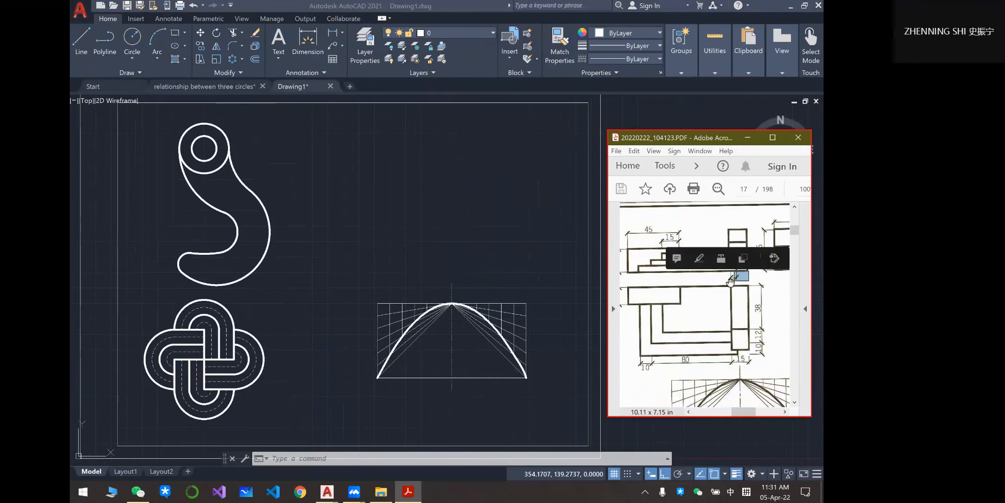
left_click(712, 296)
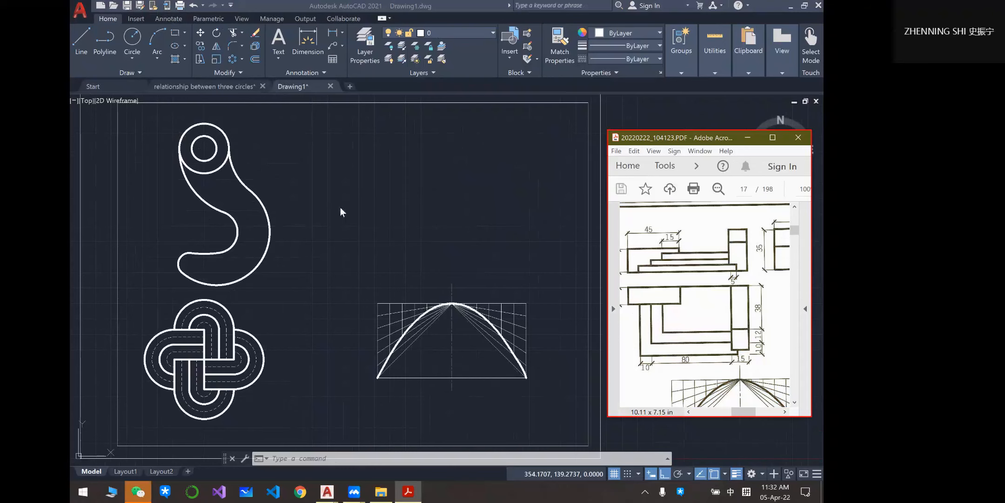
- Switch to WeChat, examine the parabola image posted in the Civil Engineering Drawing group, and close the image and chat
mouse_move(698, 492)
left_click(694, 449)
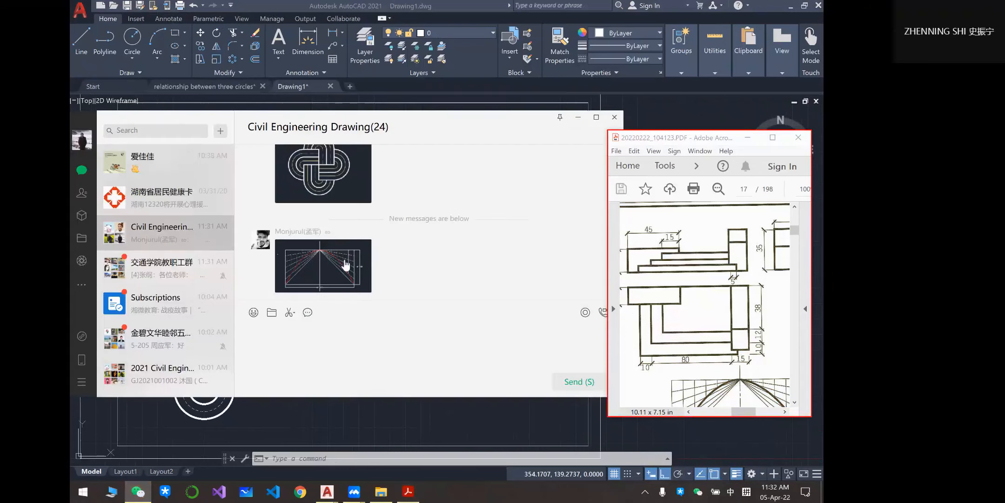
left_click(358, 274)
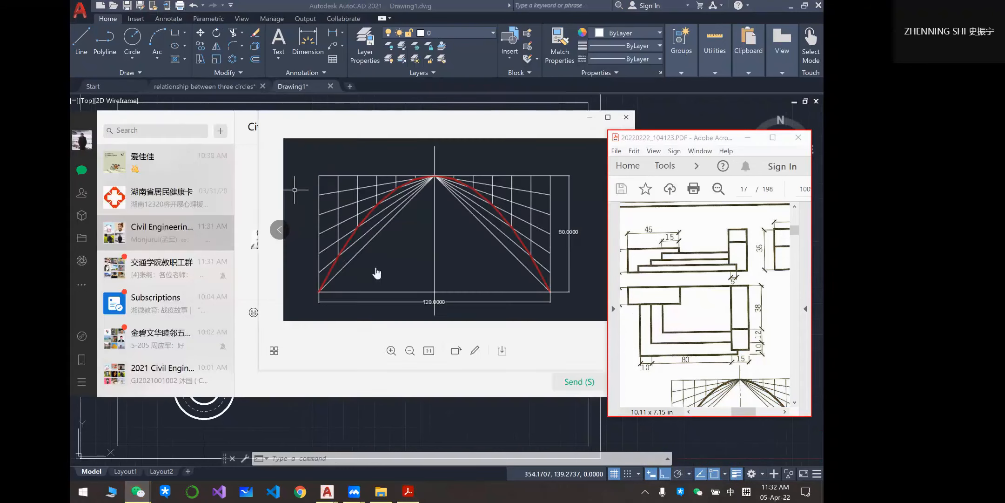
left_click(627, 119)
left_click(616, 117)
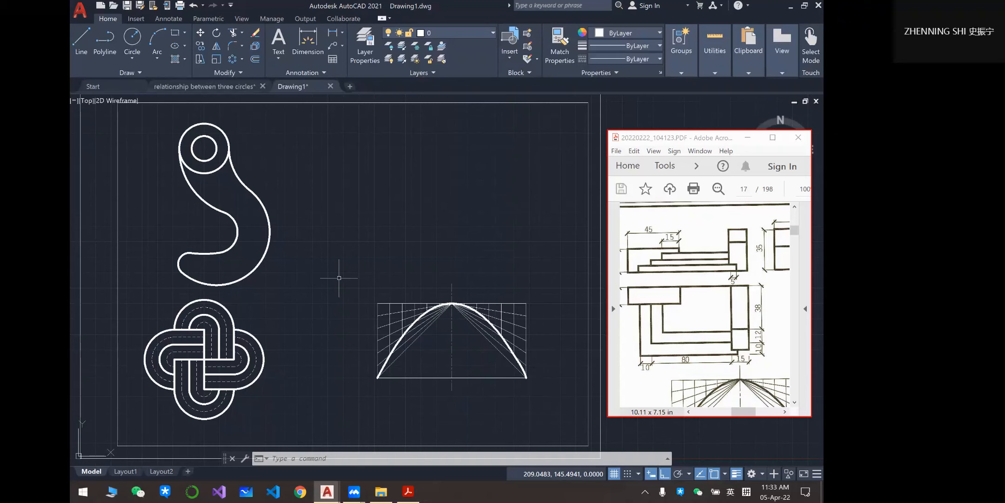
scroll(340, 278, "down", 4)
scroll(340, 278, "up", 4)
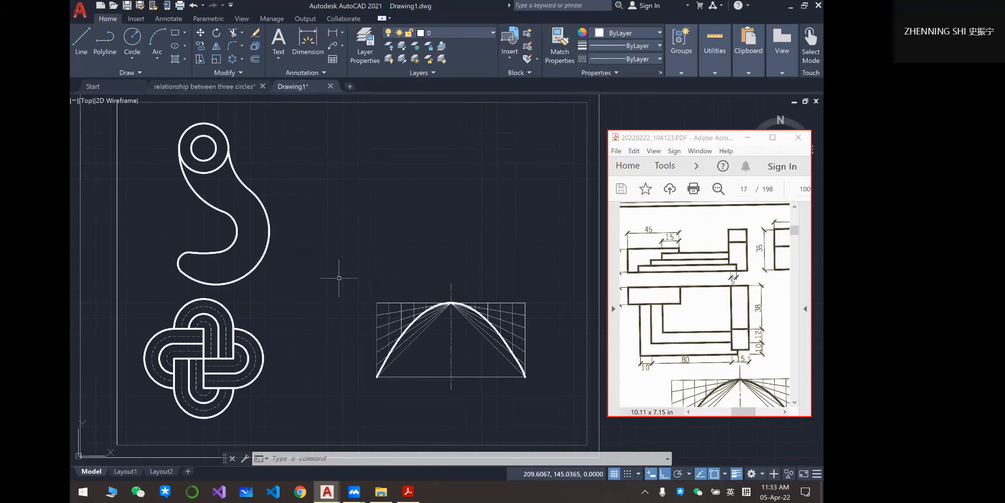
middle_click_drag(339, 277, 339, 286)
scroll(396, 285, "down", 2)
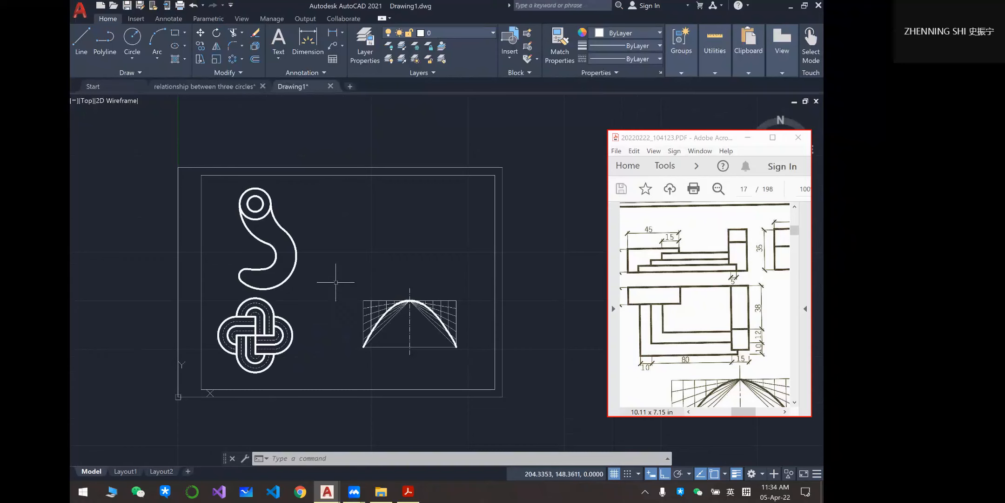
scroll(341, 296, "up", 2)
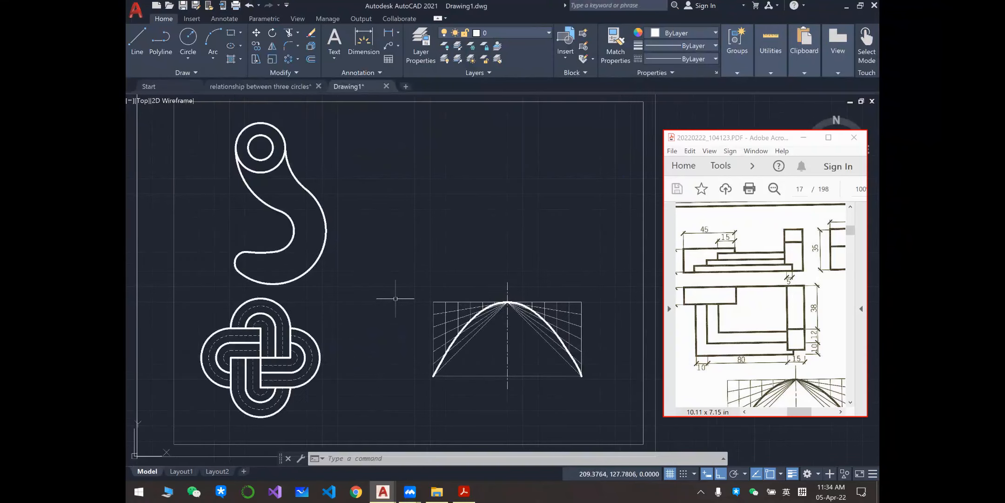
scroll(395, 298, "down", 1)
scroll(391, 289, "down", 1)
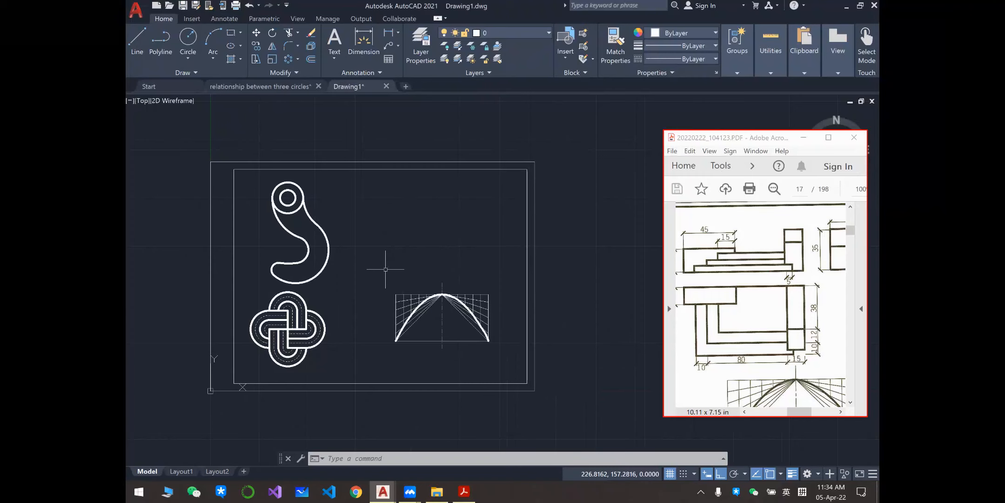
scroll(356, 223, "up", 2)
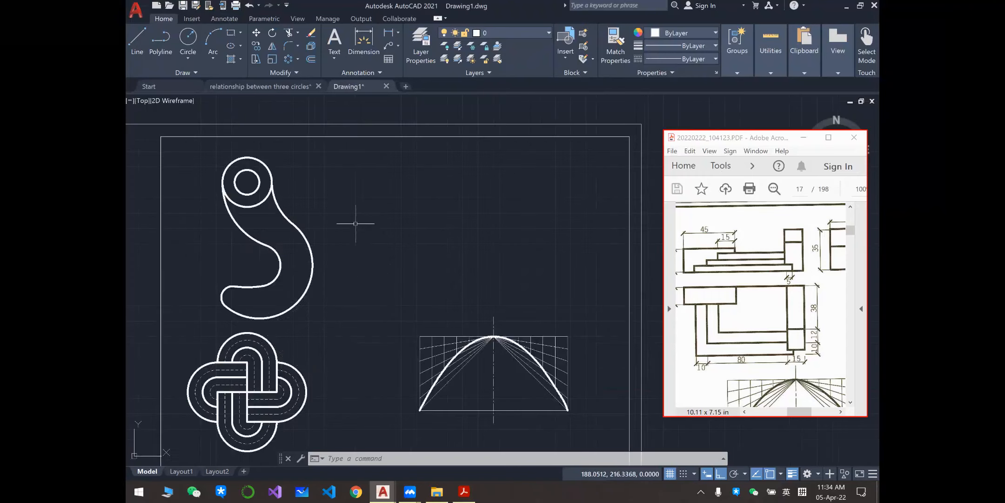
scroll(404, 201, "down", 4)
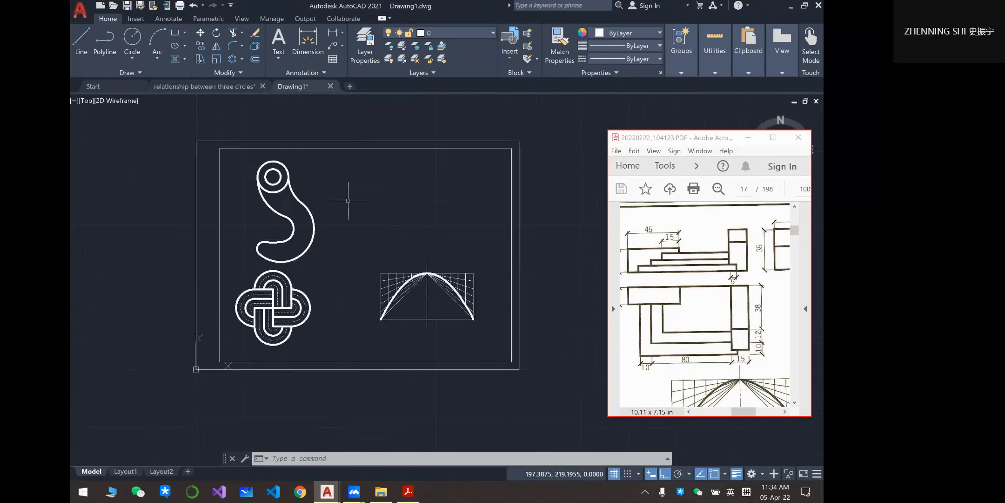
scroll(348, 201, "up", 3)
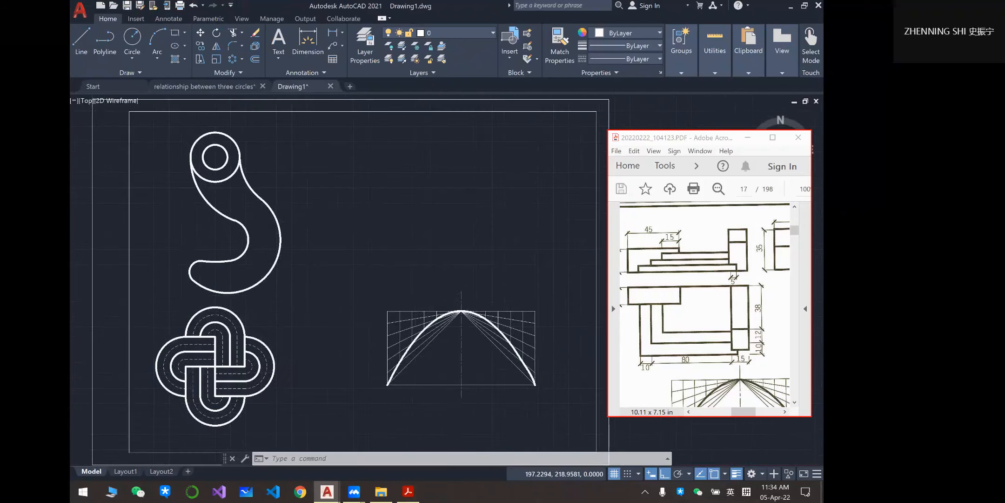
scroll(334, 196, "down", 2)
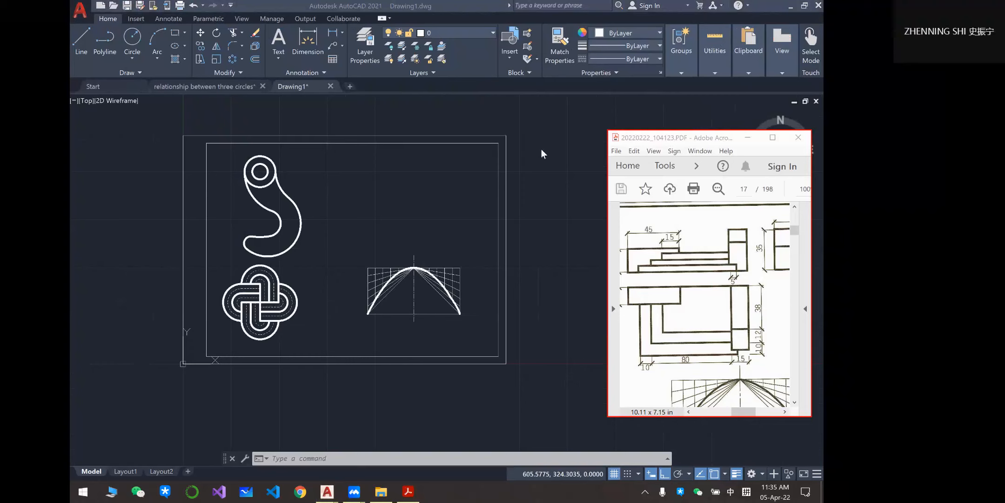
left_click(542, 149)
left_click(549, 148)
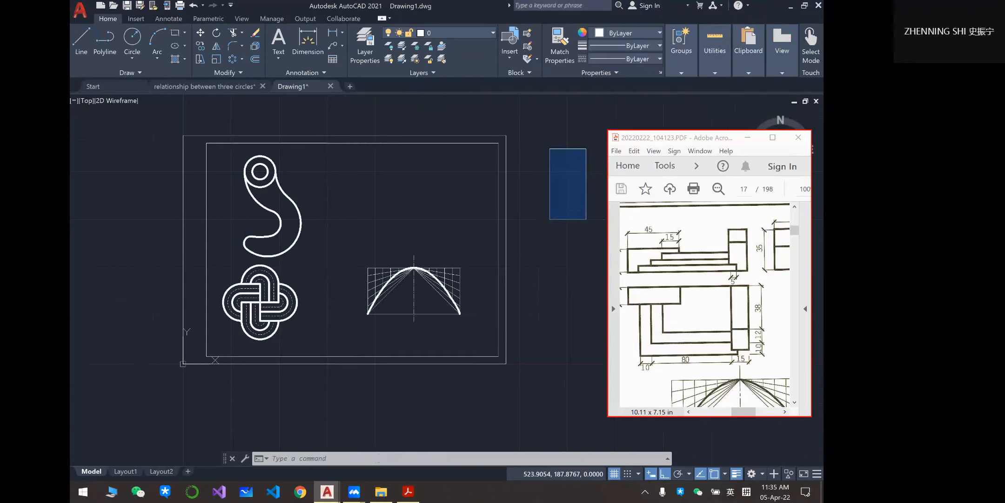
left_click(582, 213)
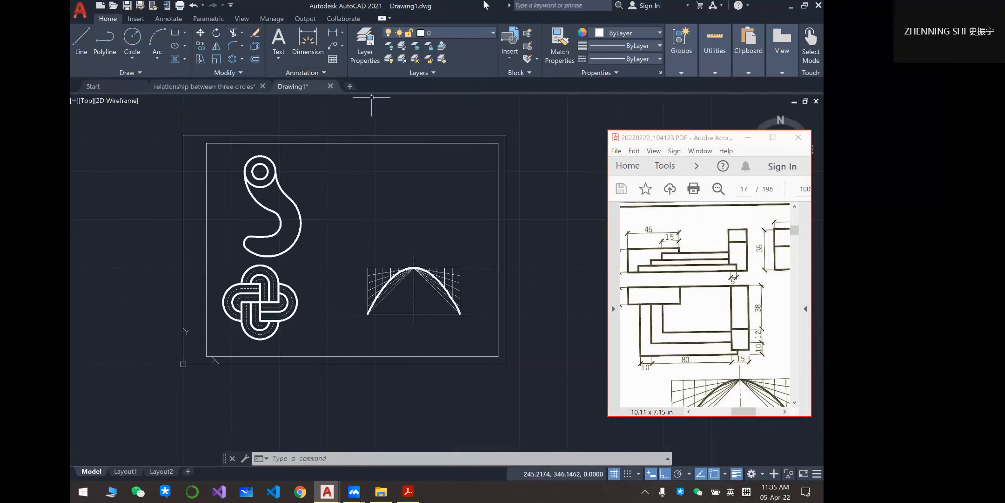
left_click(467, 9)
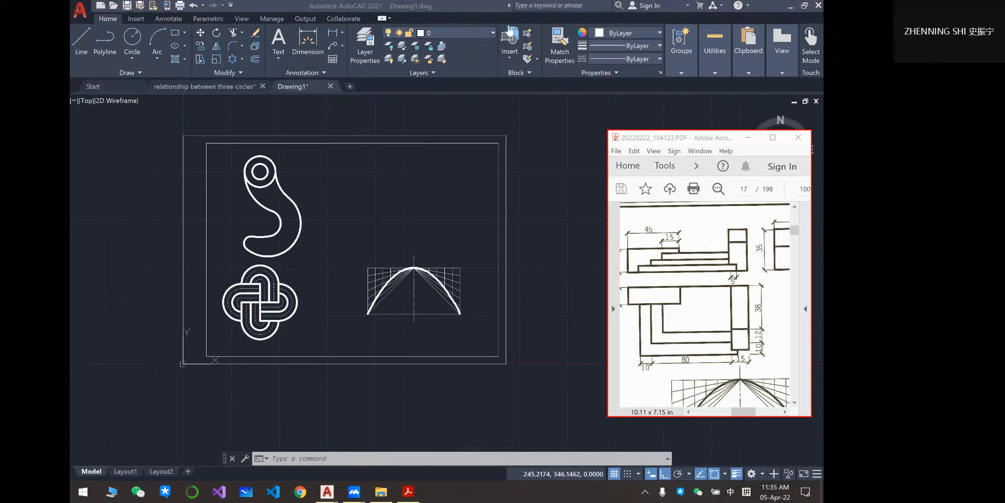